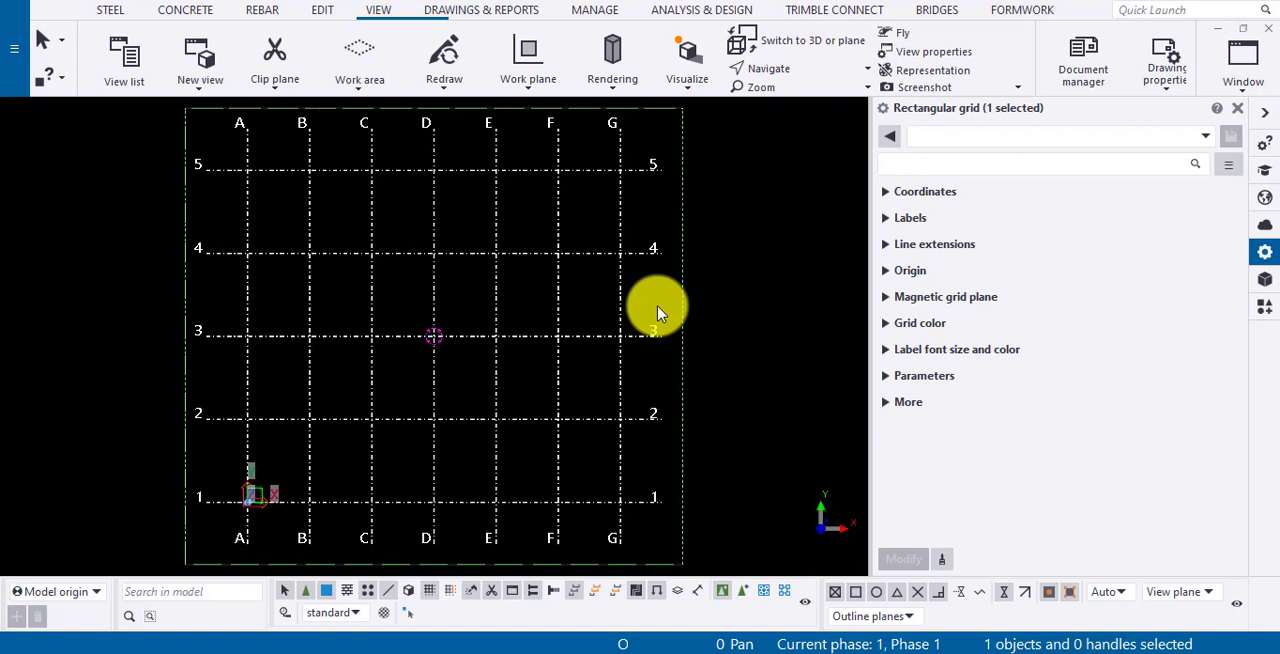
# - Examine the rectangular grid's coordinates, labels, line extensions and origin settings, comparing them with the grid in the plan view
pyautogui.click(884, 194)
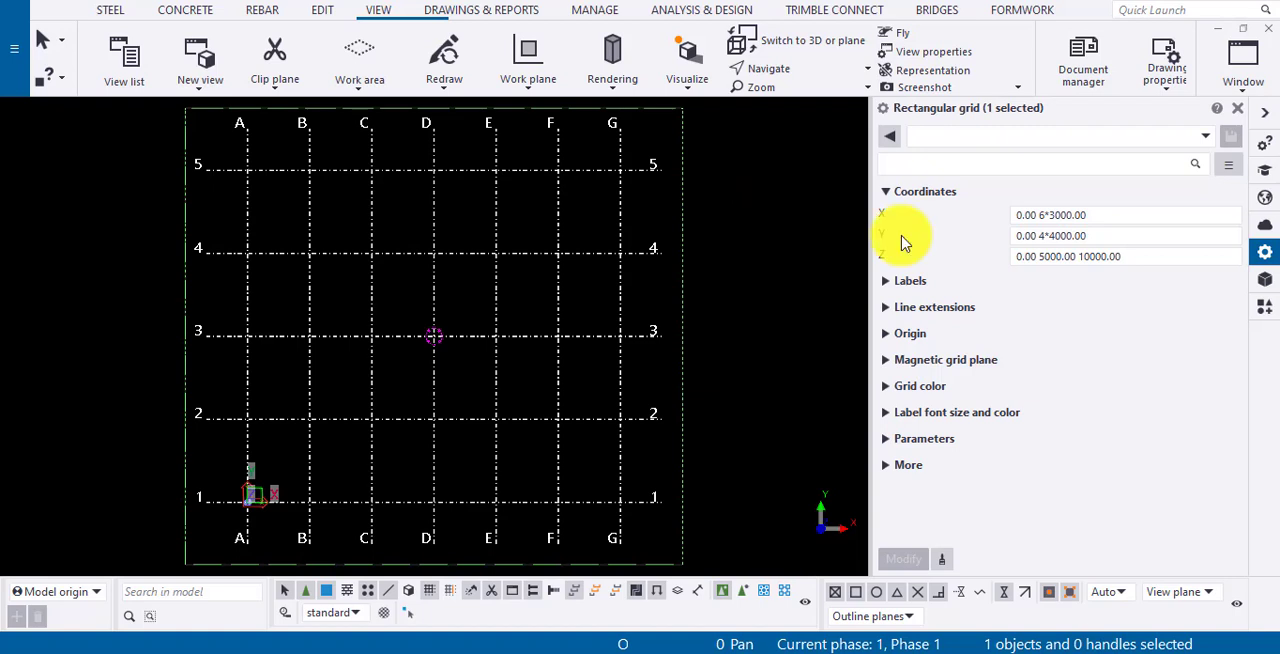
pyautogui.click(887, 283)
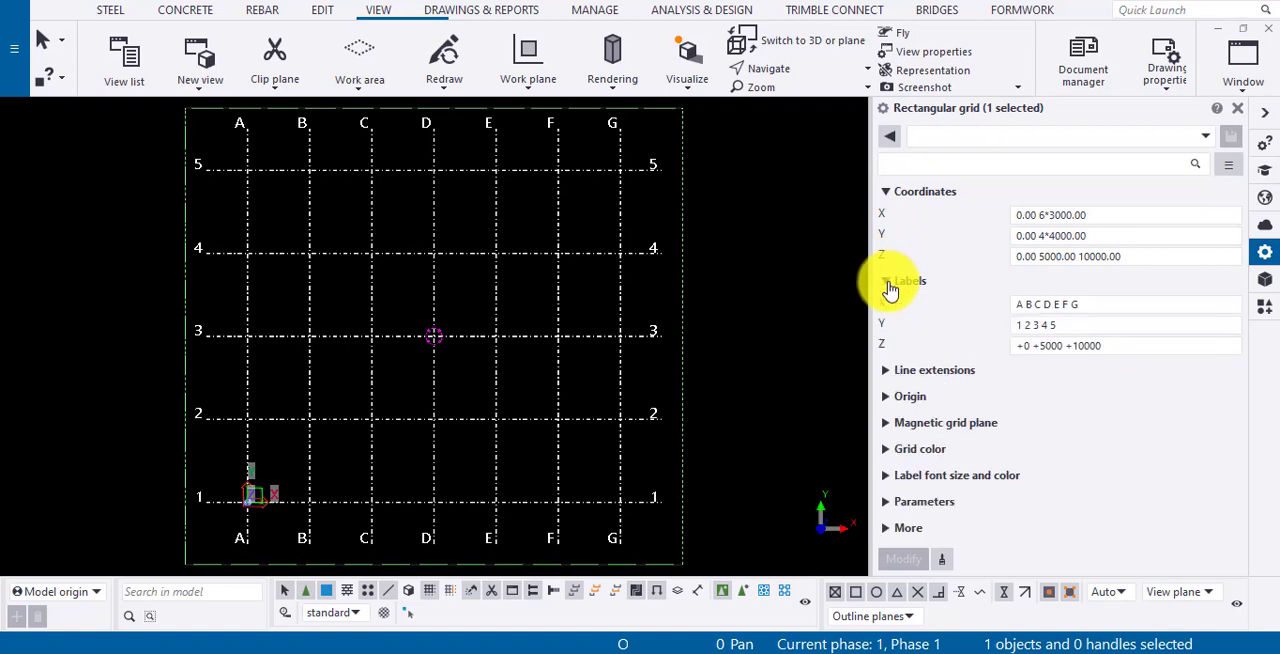
pyautogui.click(886, 372)
pyautogui.scroll(-2, 825, 344)
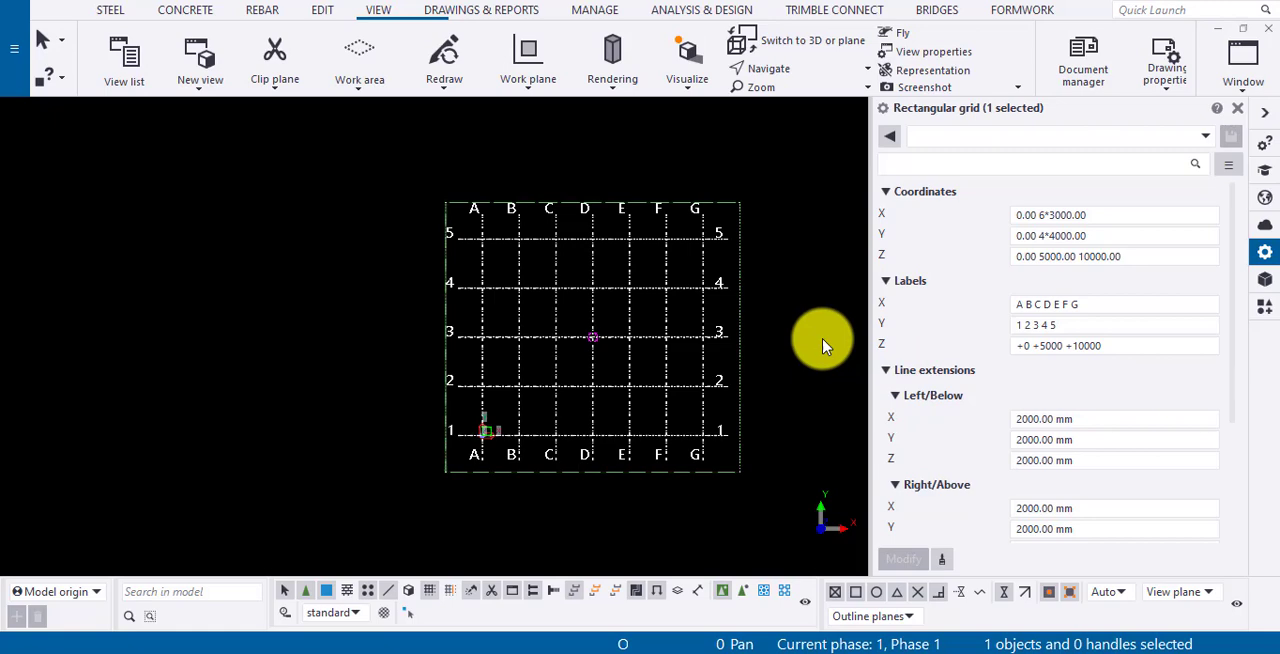
pyautogui.scroll(5, 822, 345)
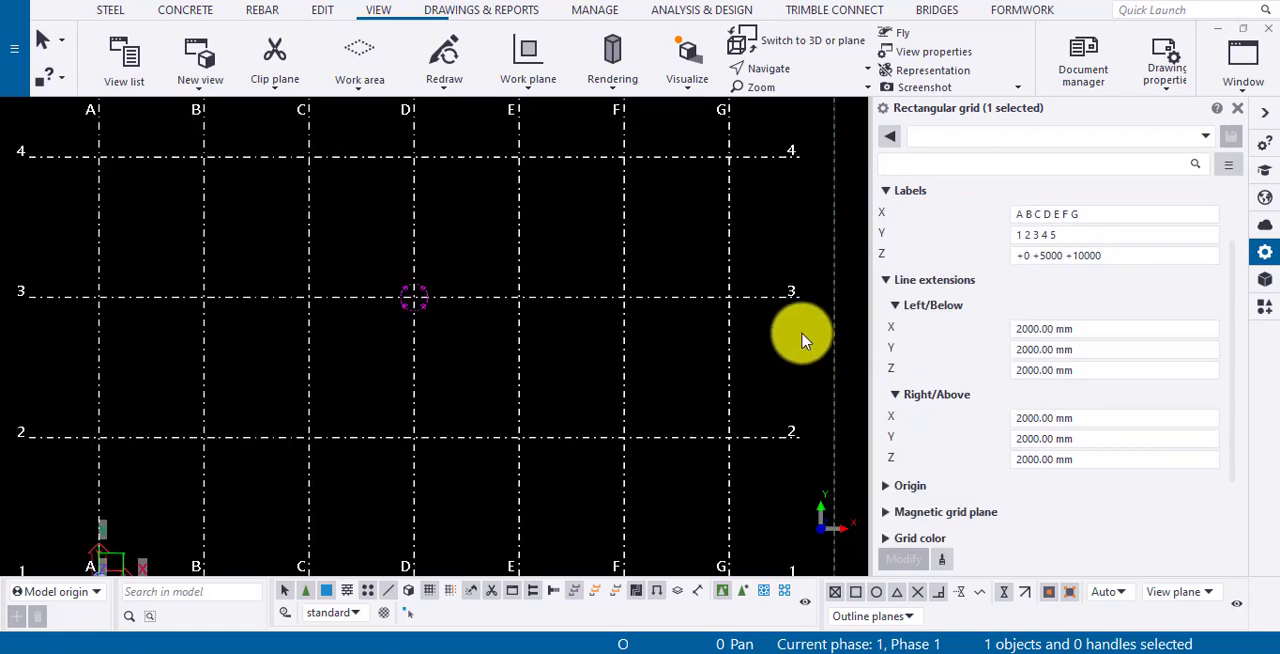
pyautogui.scroll(-2, 957, 334)
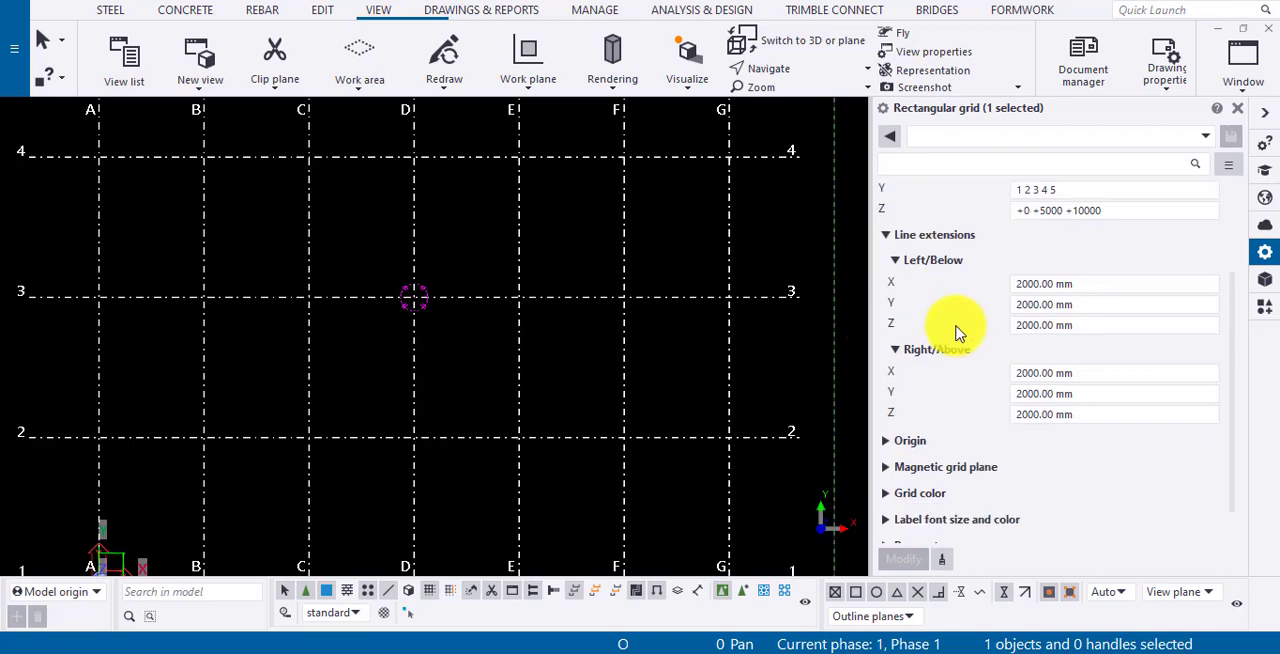
pyautogui.click(905, 396)
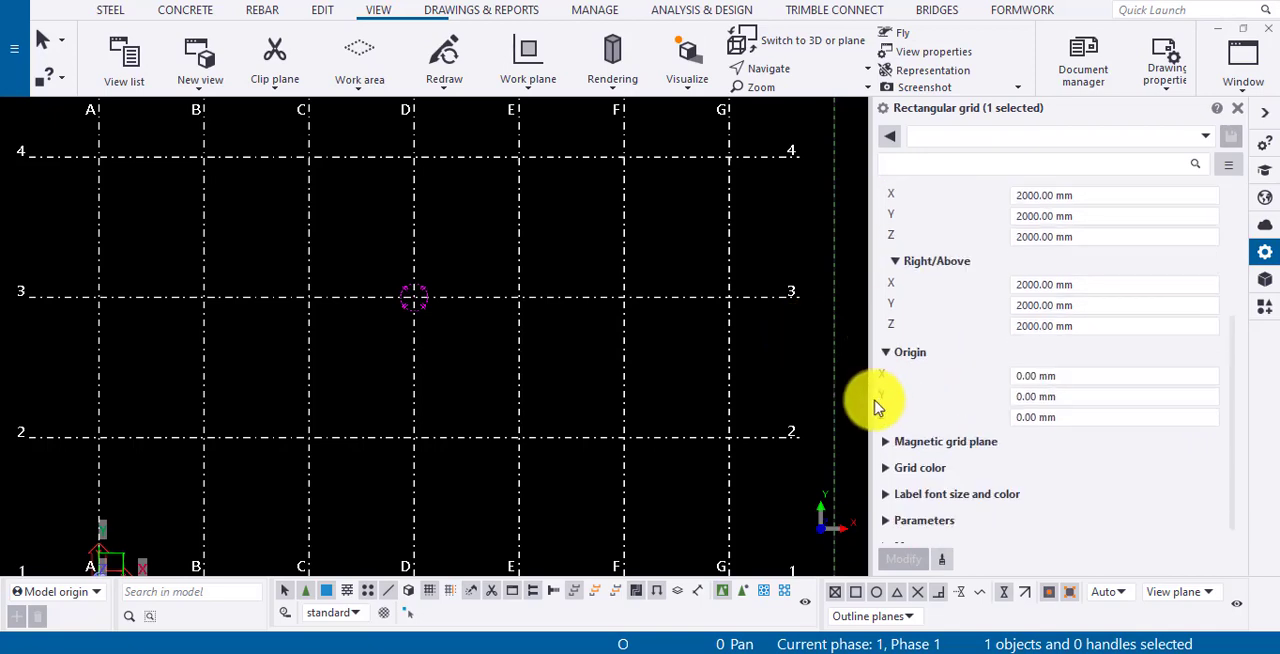
pyautogui.scroll(-3, 790, 400)
pyautogui.scroll(2, 388, 410)
pyautogui.scroll(1, 388, 410)
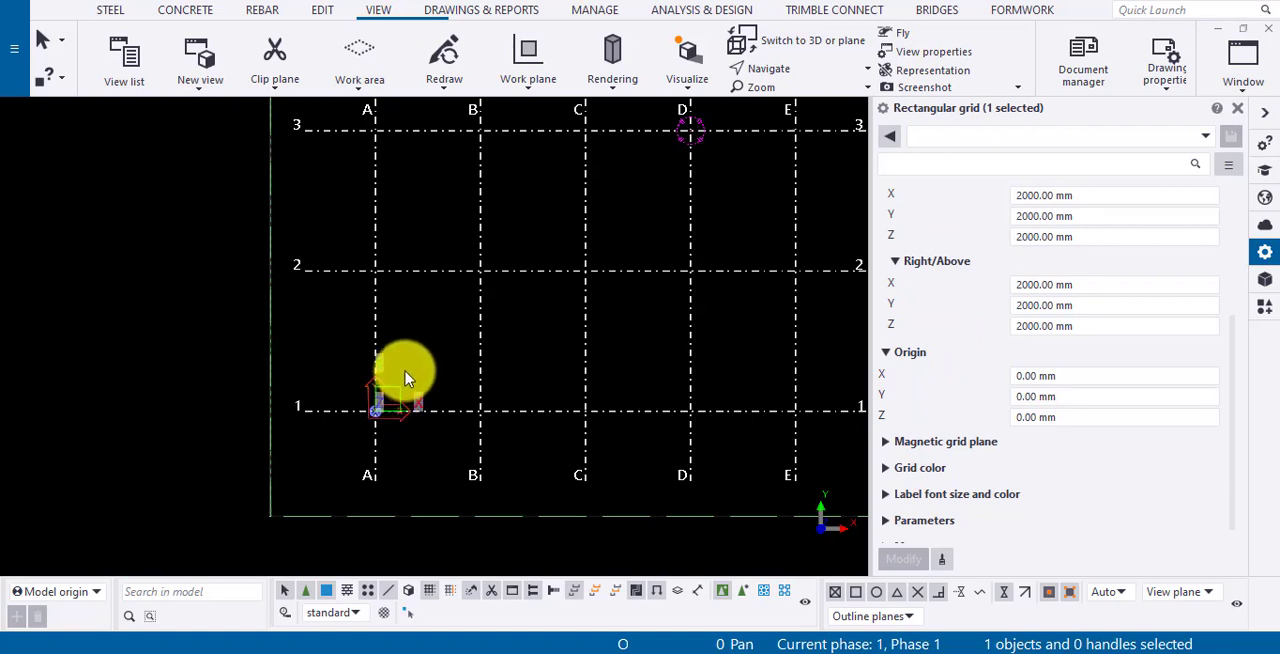
# - Examine the grid's magnetic plane, grid color, and label font size and color settings
pyautogui.click(882, 443)
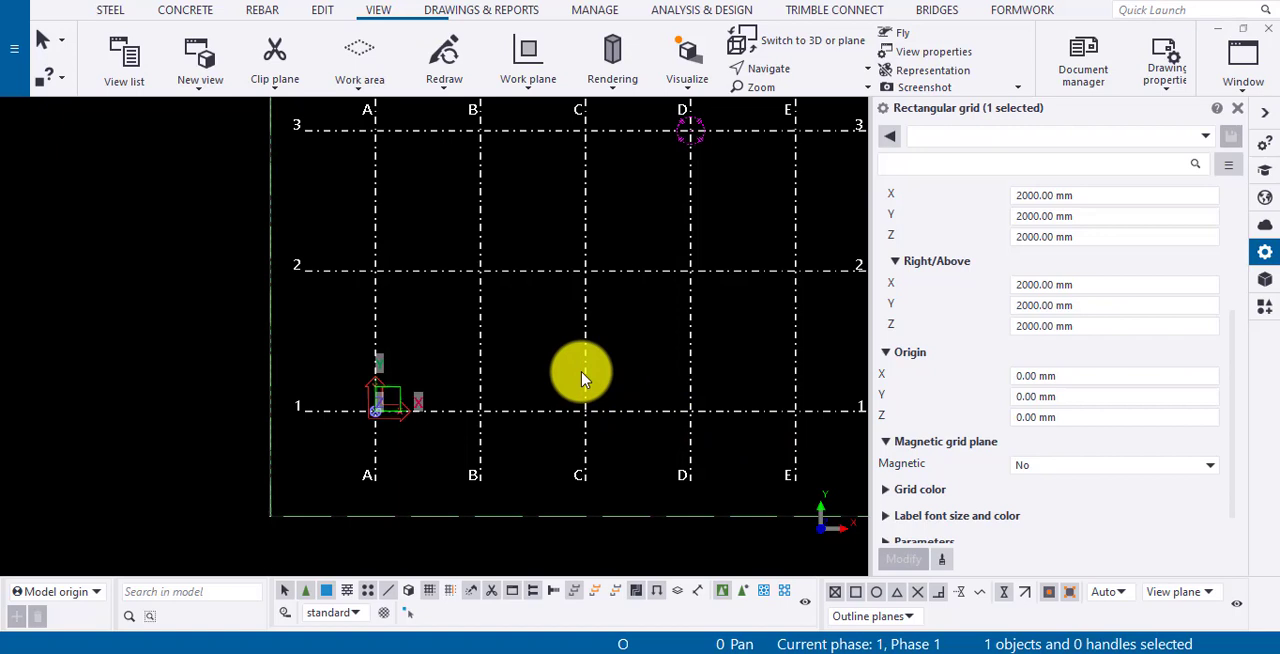
pyautogui.click(887, 490)
pyautogui.scroll(-1, 886, 486)
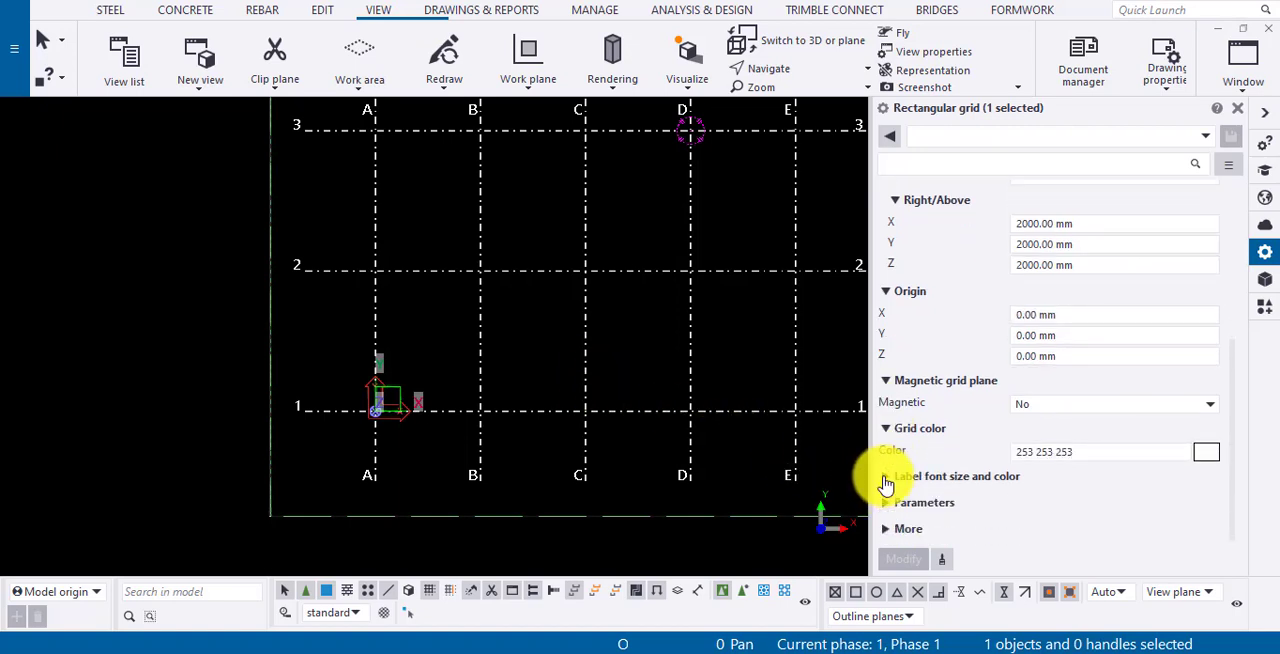
pyautogui.click(885, 477)
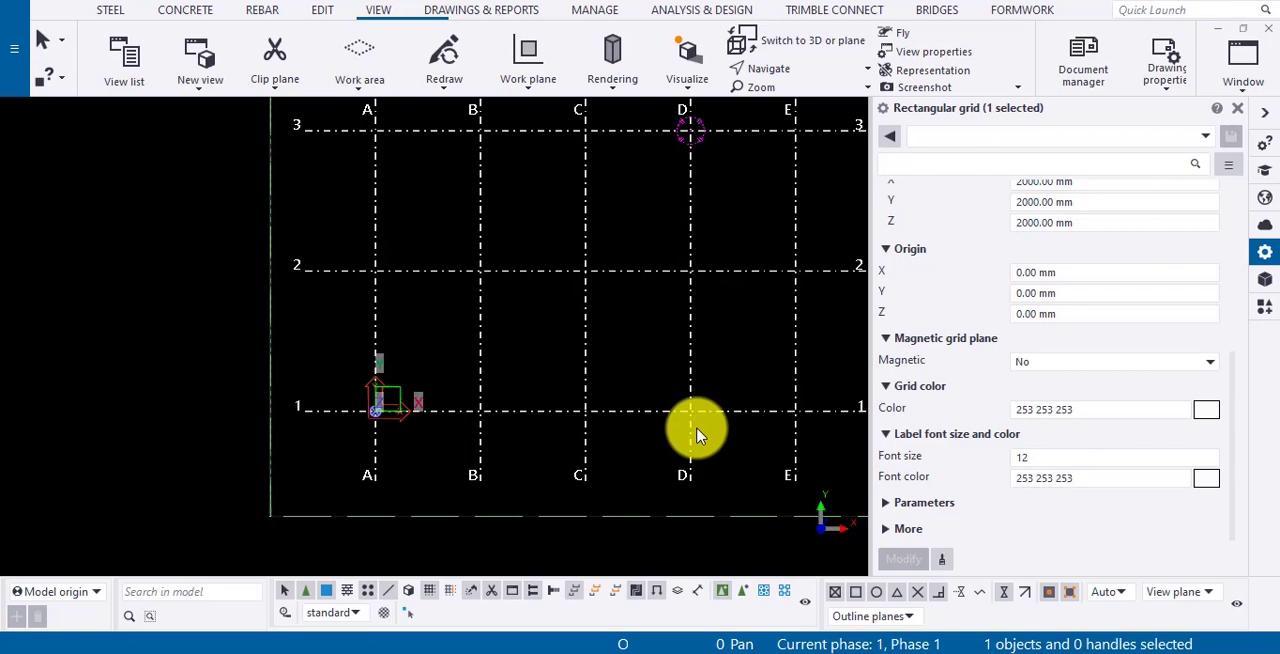
pyautogui.scroll(-5, 477, 401)
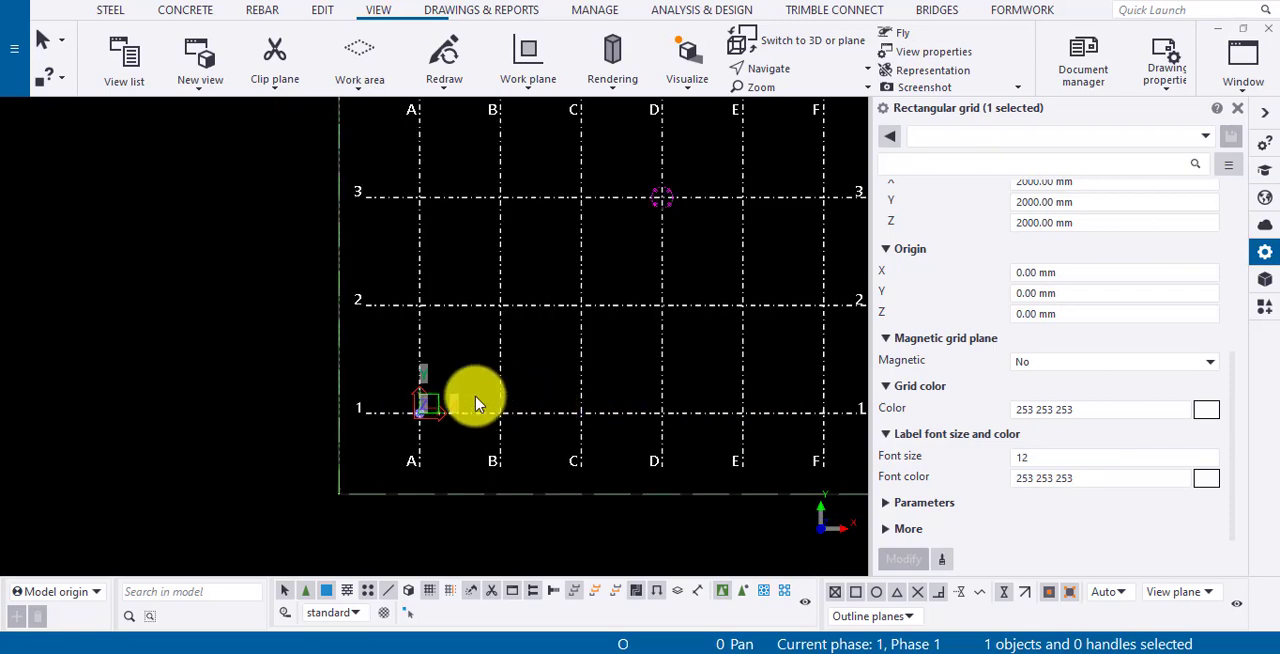
pyautogui.scroll(2, 575, 262)
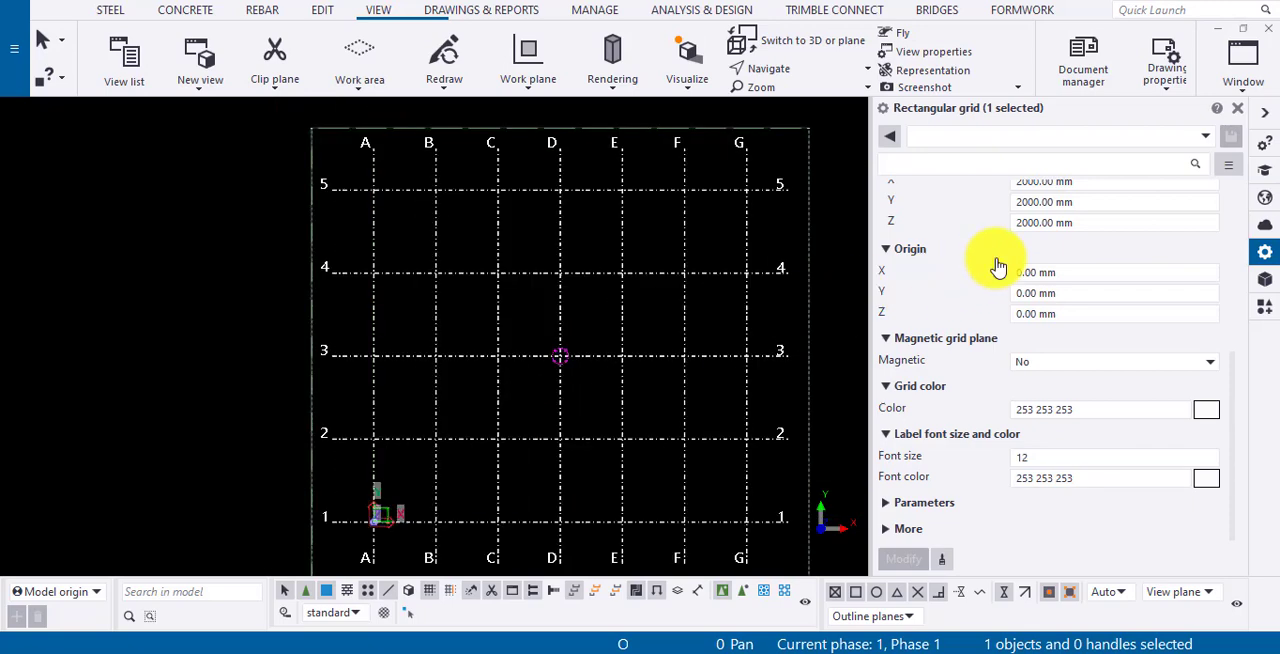
# - Replace the grid's X coordinates with the single value 300 and apply the change
pyautogui.scroll(7, 998, 265)
pyautogui.scroll(1, 998, 265)
pyautogui.click(1035, 212)
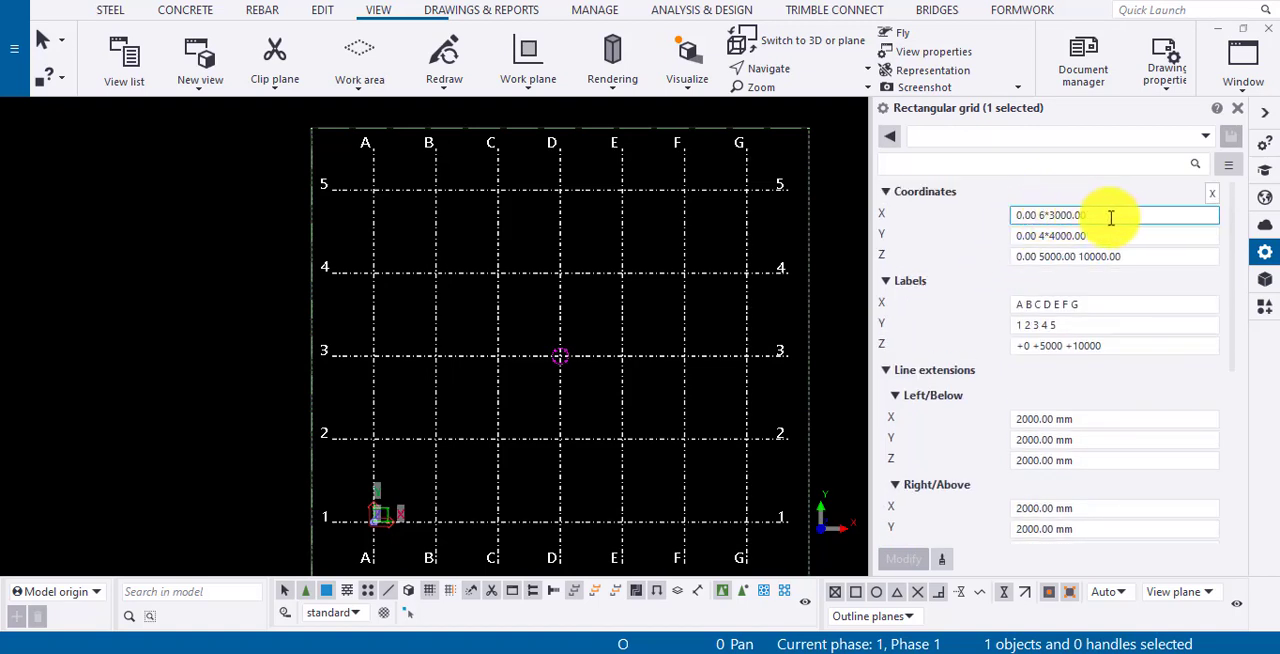
pyautogui.moveTo(1109, 214); pyautogui.dragTo(1007, 225)
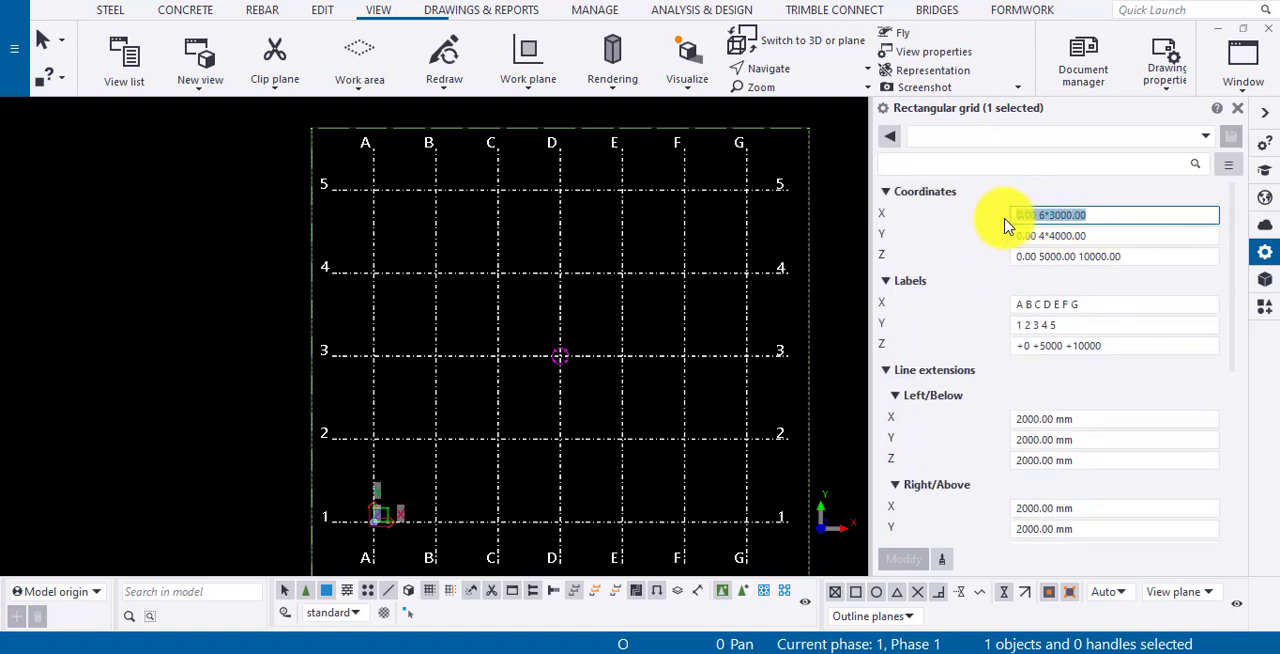
pyautogui.write('0')
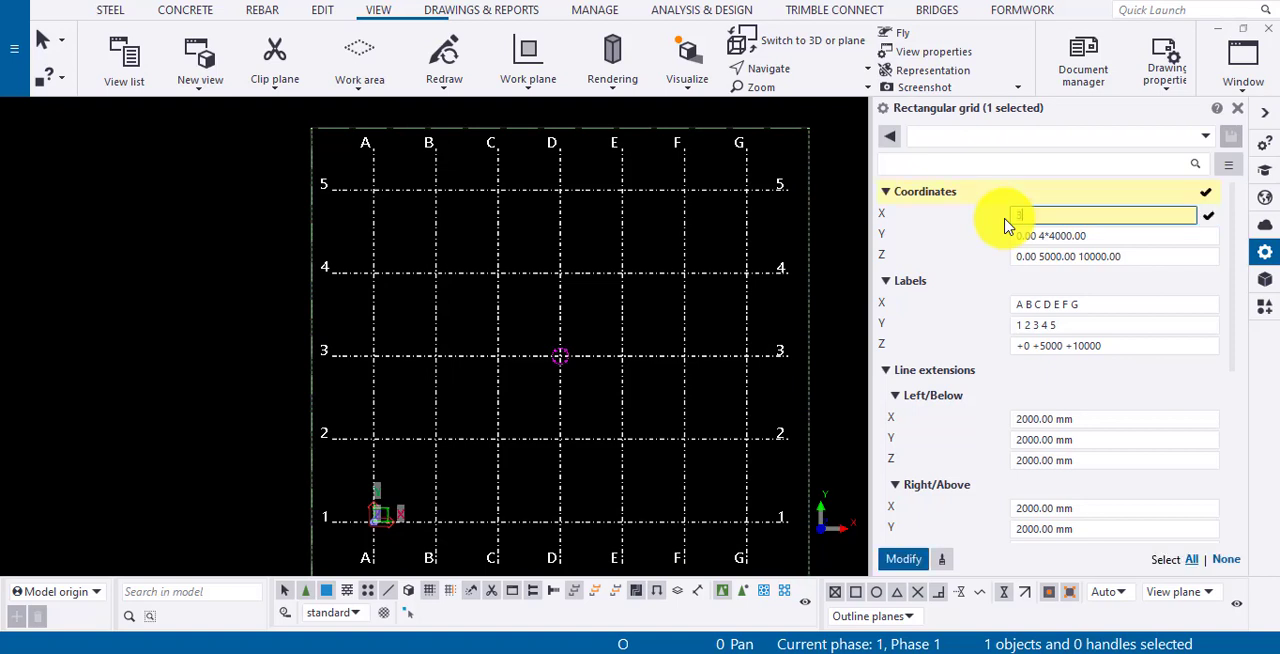
pyautogui.write('0.0')
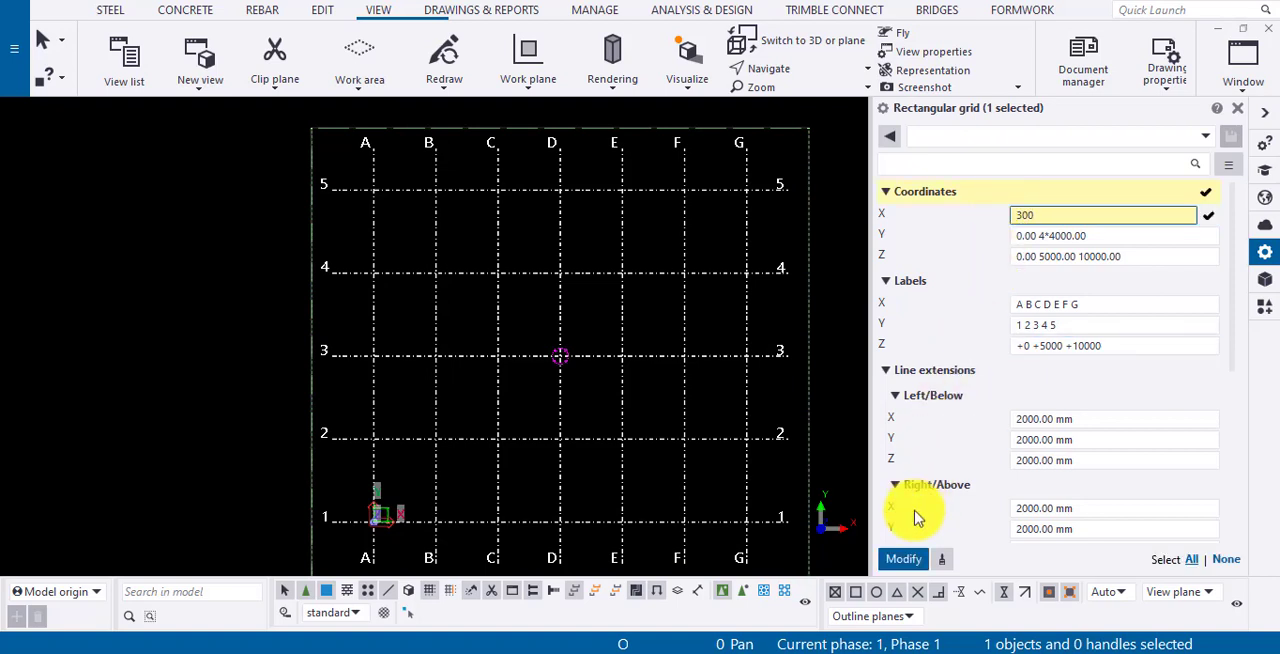
pyautogui.click(903, 558)
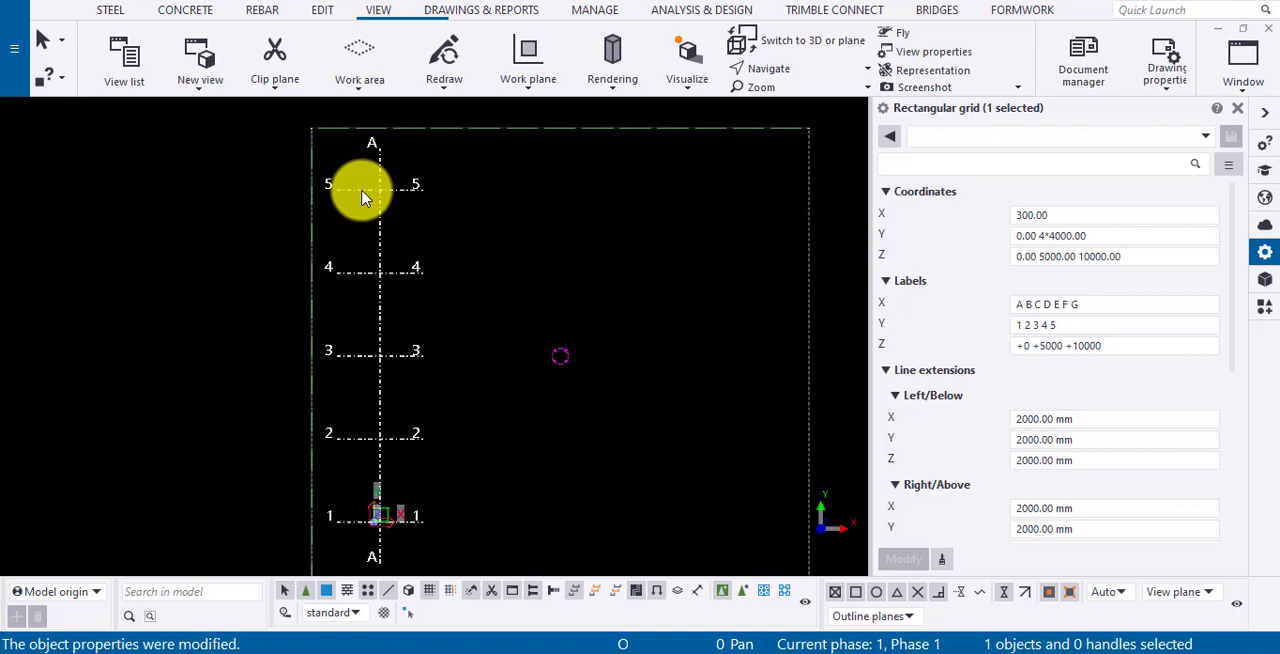
# - Add a 0 before the 300 in the grid's X coordinates and apply the change
pyautogui.scroll(-1, 363, 197)
pyautogui.scroll(8, 363, 197)
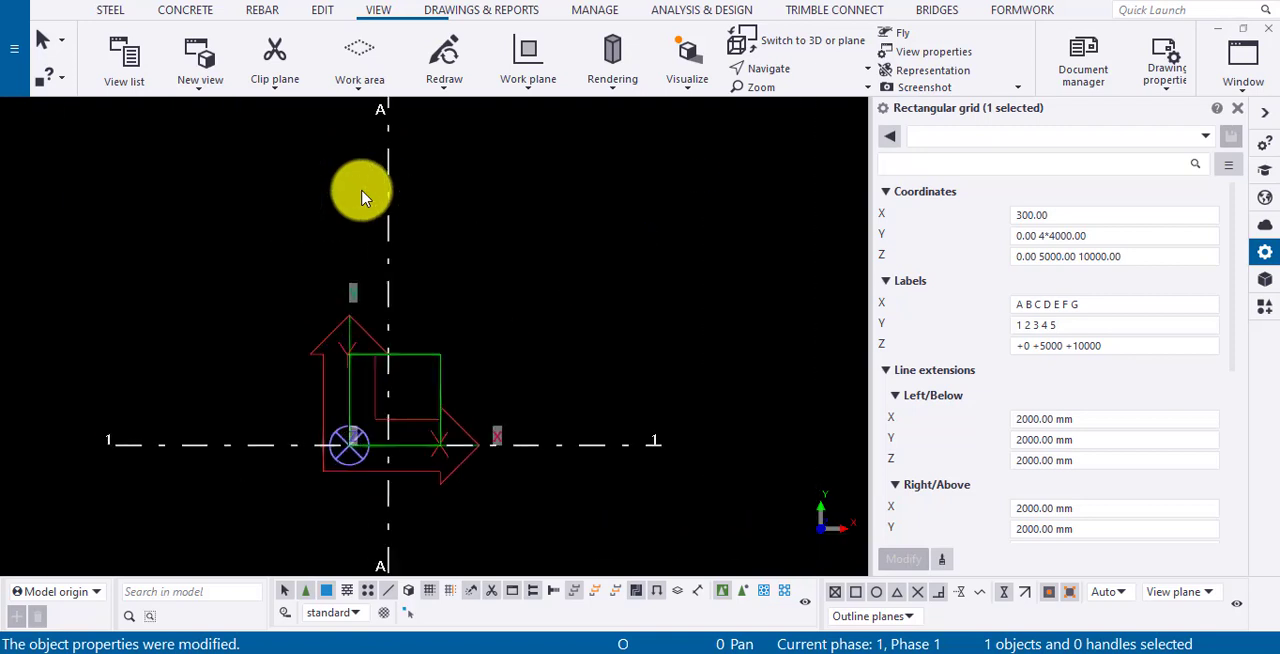
pyautogui.click(1020, 222)
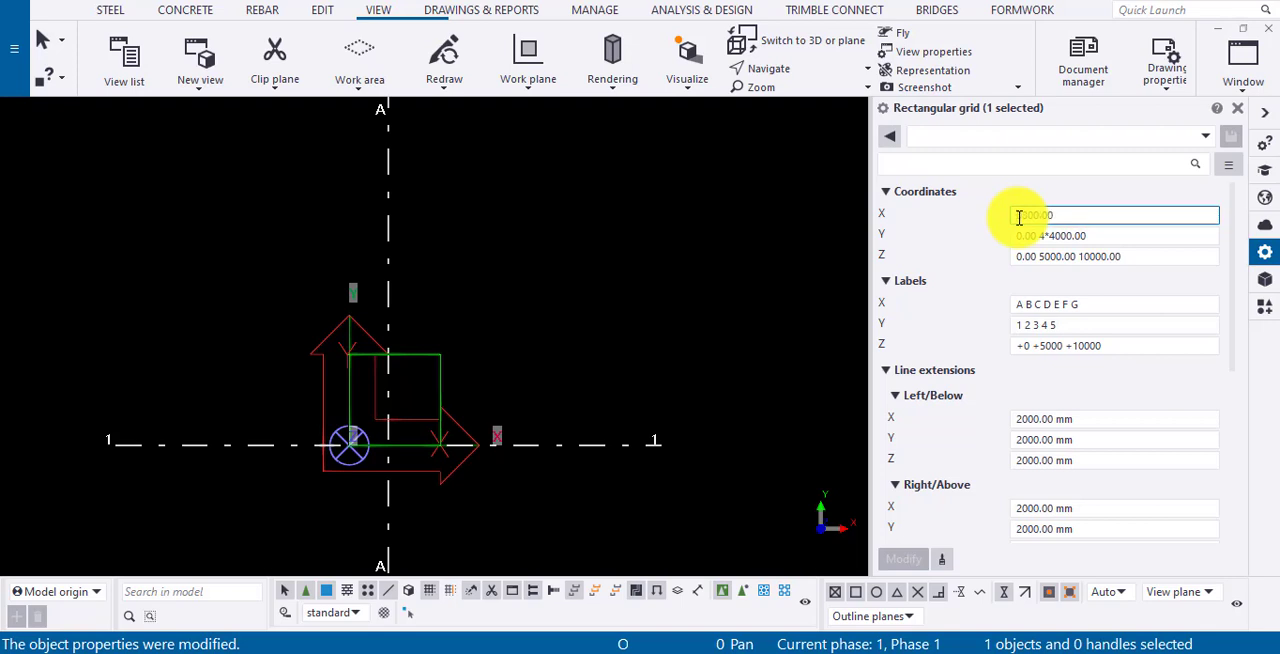
pyautogui.press('Return')
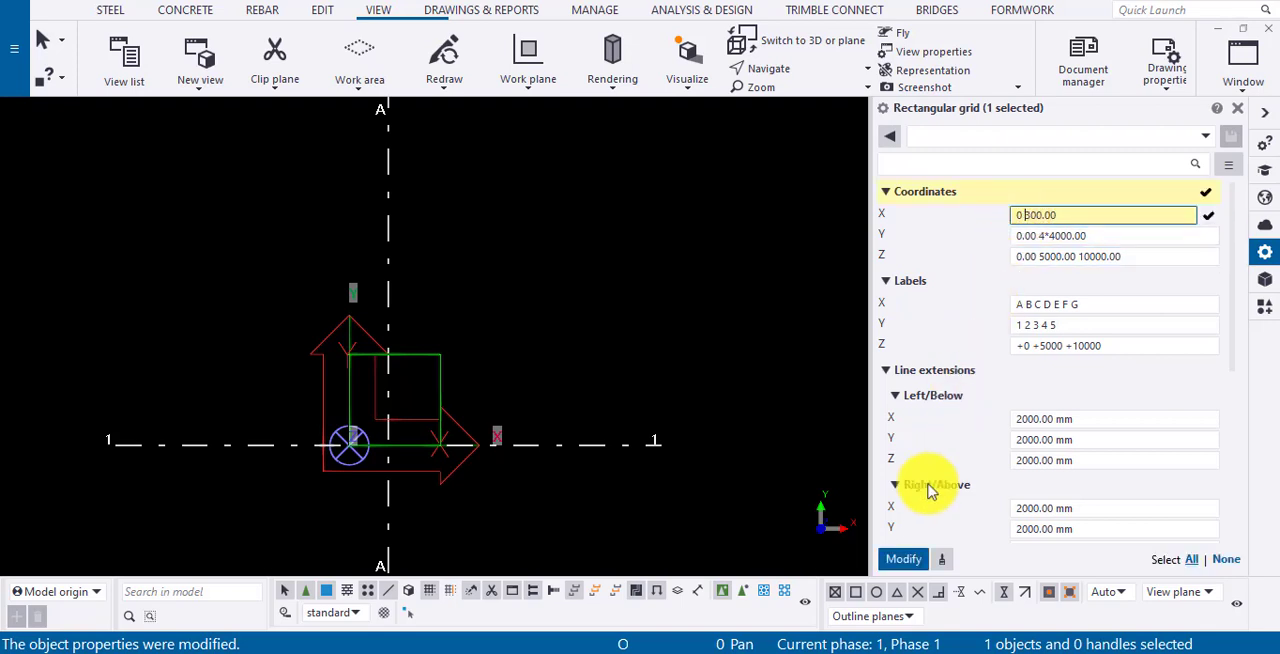
pyautogui.click(905, 558)
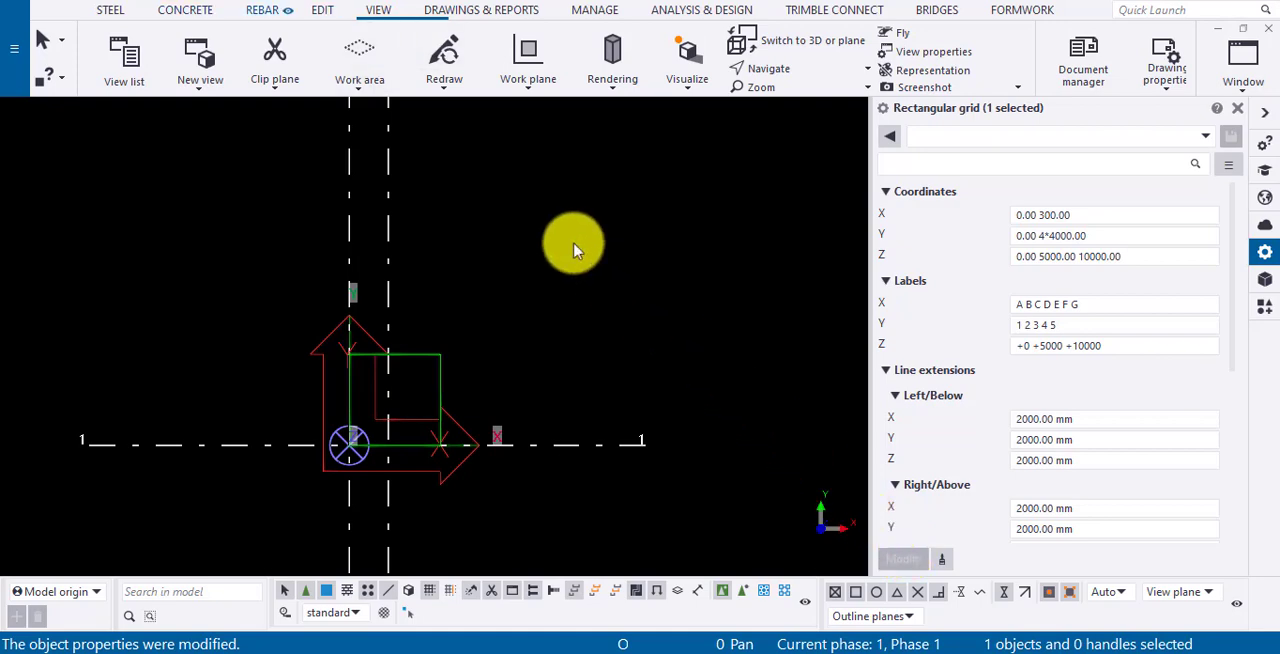
# - Measure the orthogonal distance between the two vertical grid lines near the origin
pyautogui.click(322, 10)
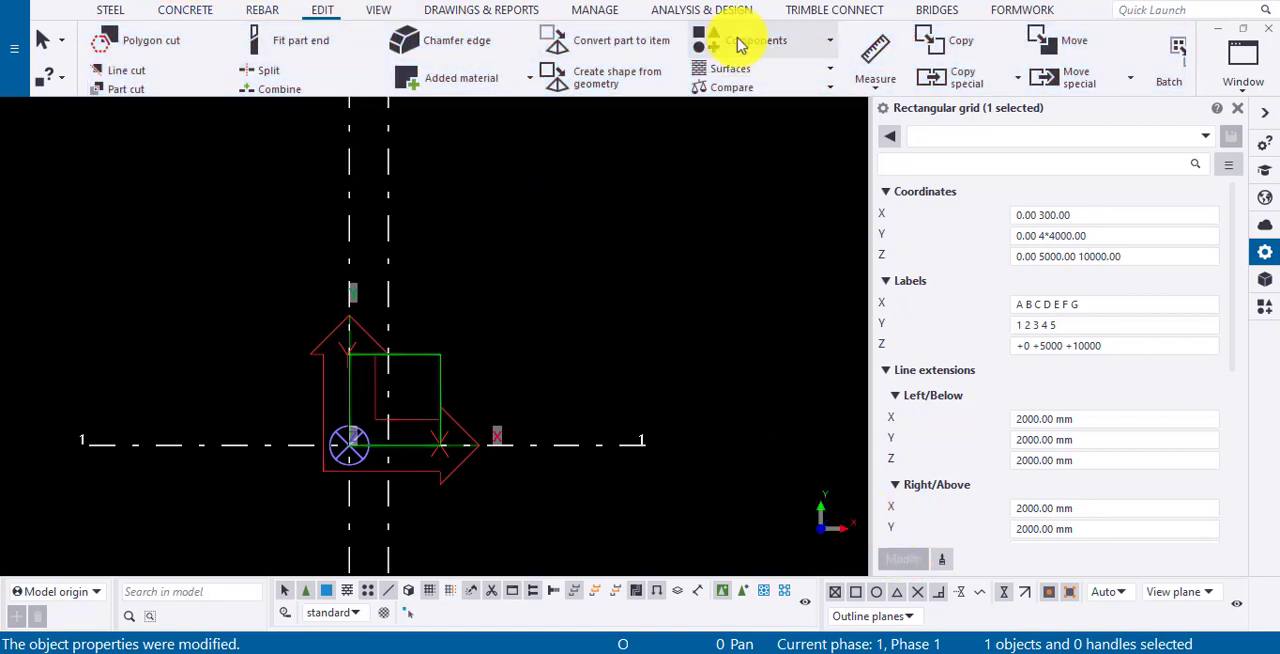
pyautogui.click(870, 45)
pyautogui.click(350, 228)
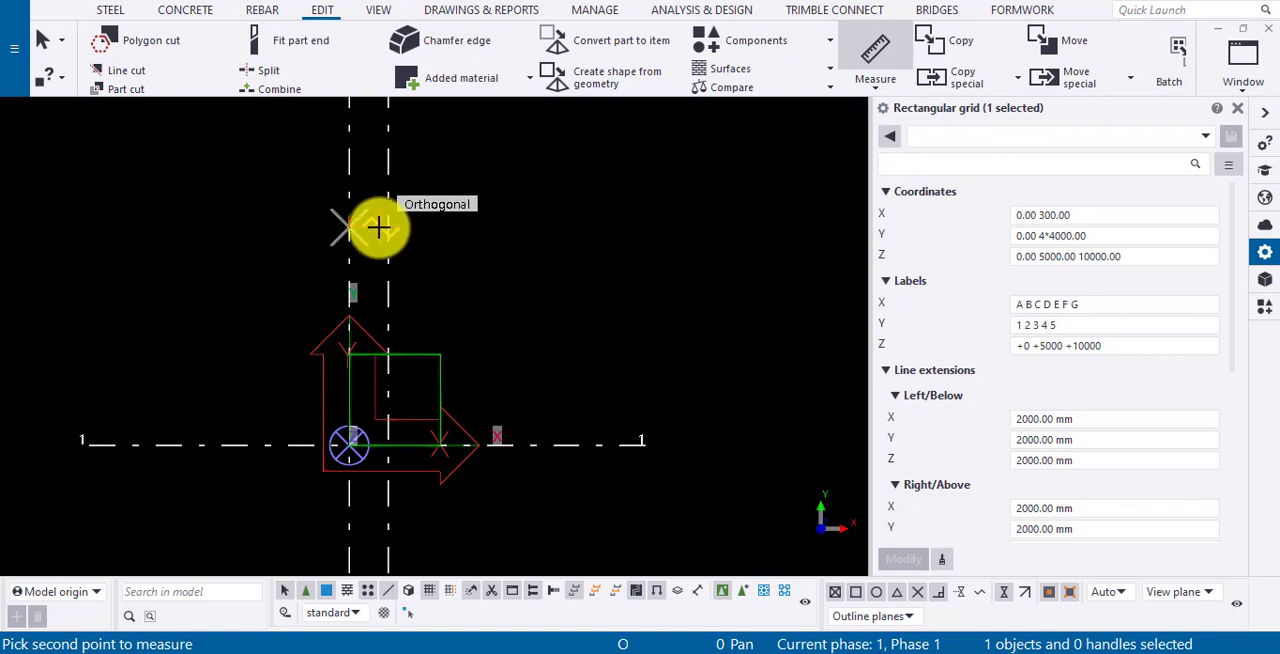
pyautogui.click(383, 223)
pyautogui.click(378, 187)
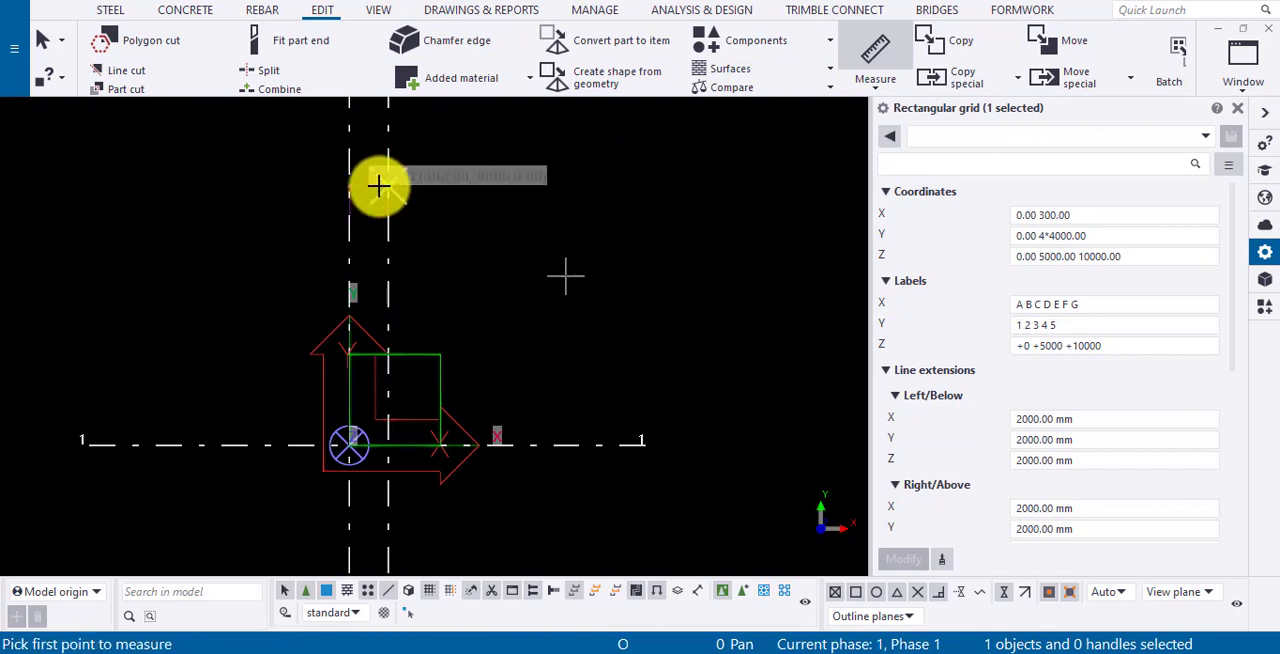
pyautogui.press('Escape')
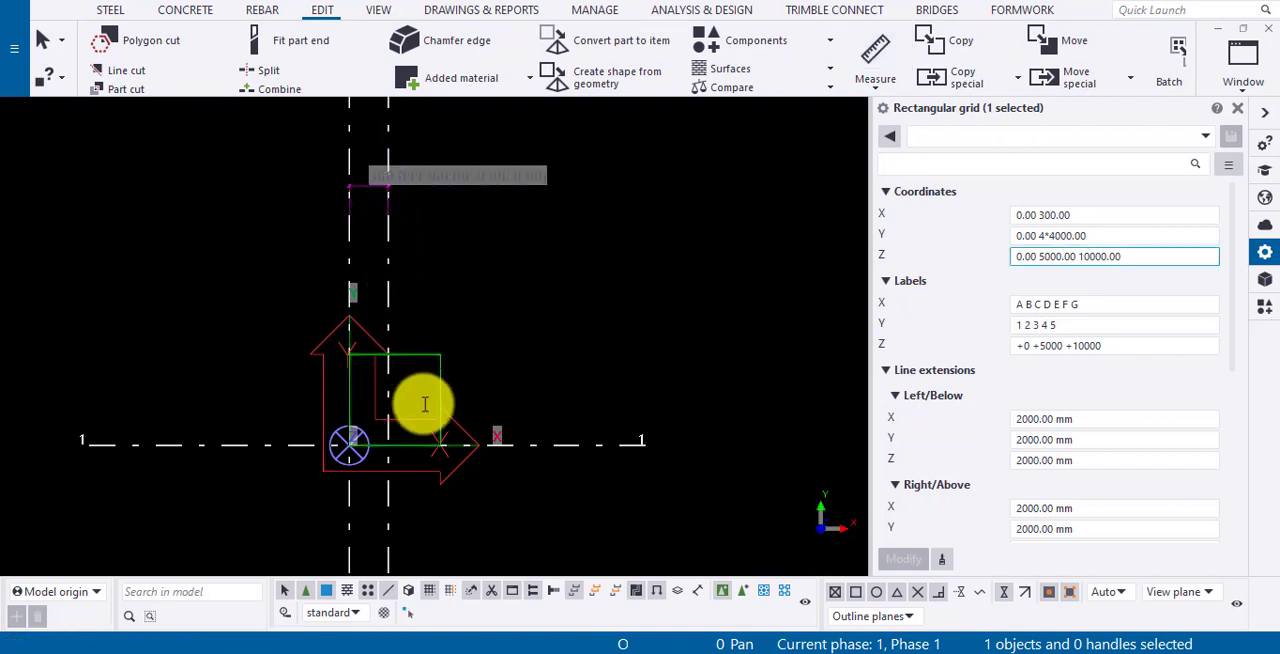
# - Set the grid's X coordinates to 0.00 4*300.00 and apply the change
pyautogui.scroll(-5, 430, 452)
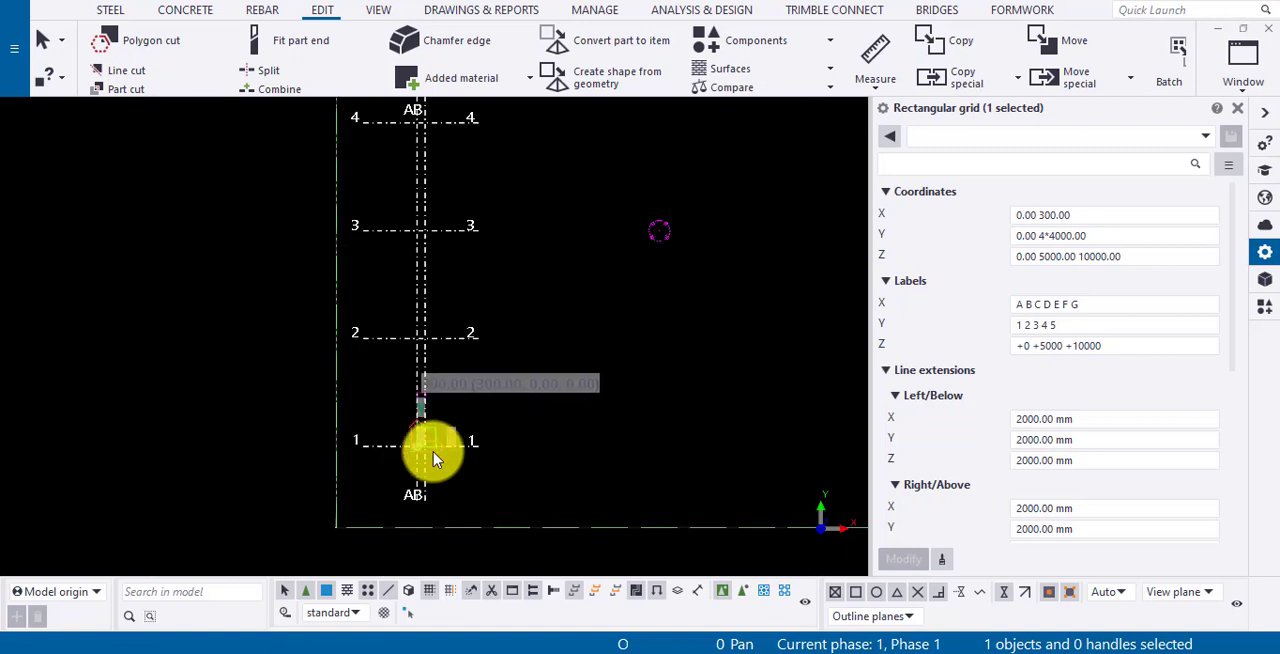
pyautogui.click(1040, 218)
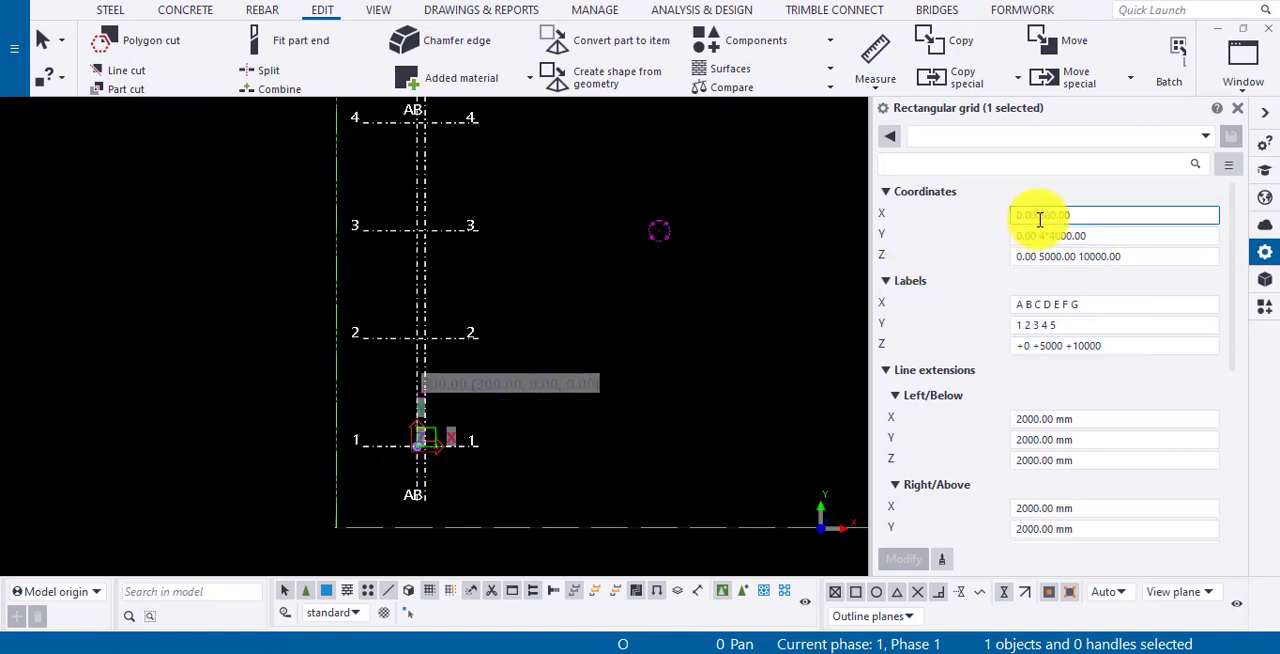
pyautogui.write('4*')
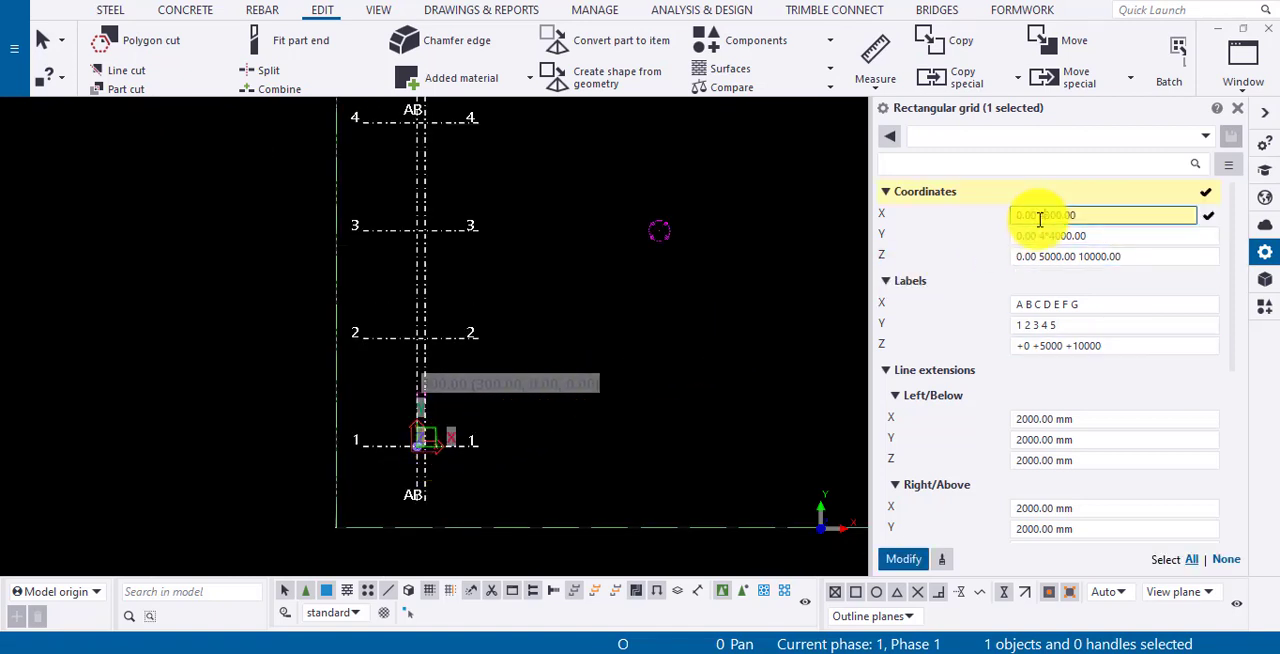
pyautogui.click(905, 560)
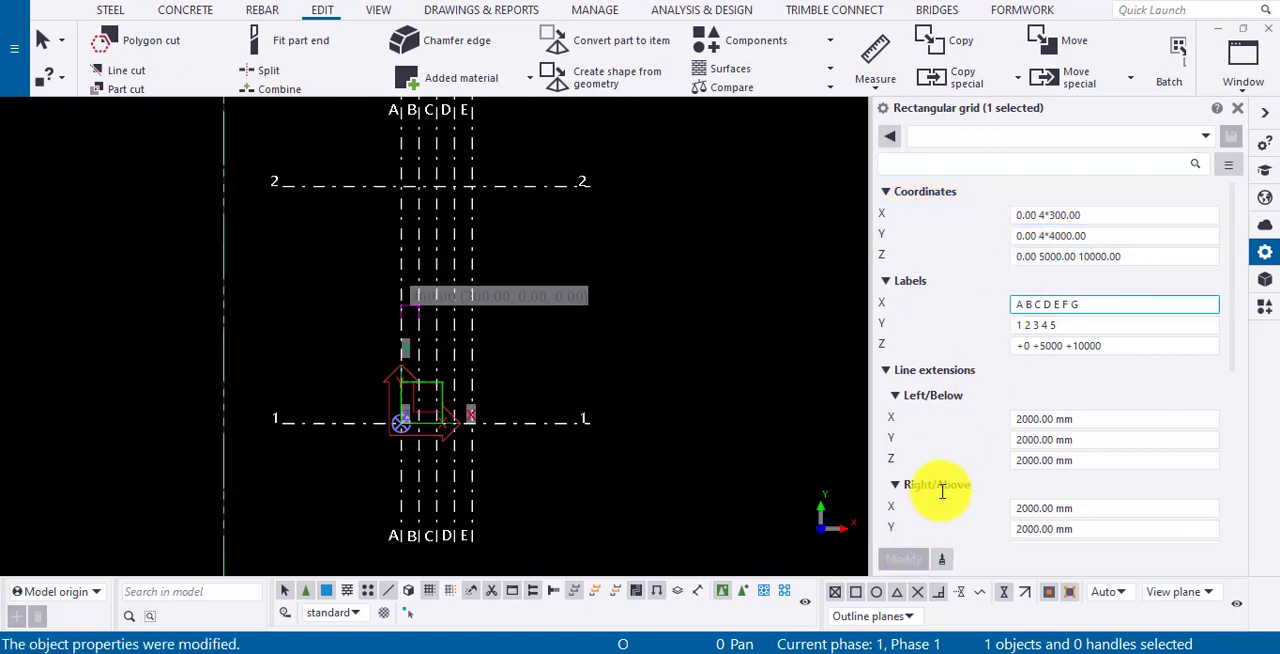
# - Set the grid's X coordinates and its Y coordinates to 0.00 4*3000.00, applying each change
pyautogui.click(1050, 216)
pyautogui.write('0')
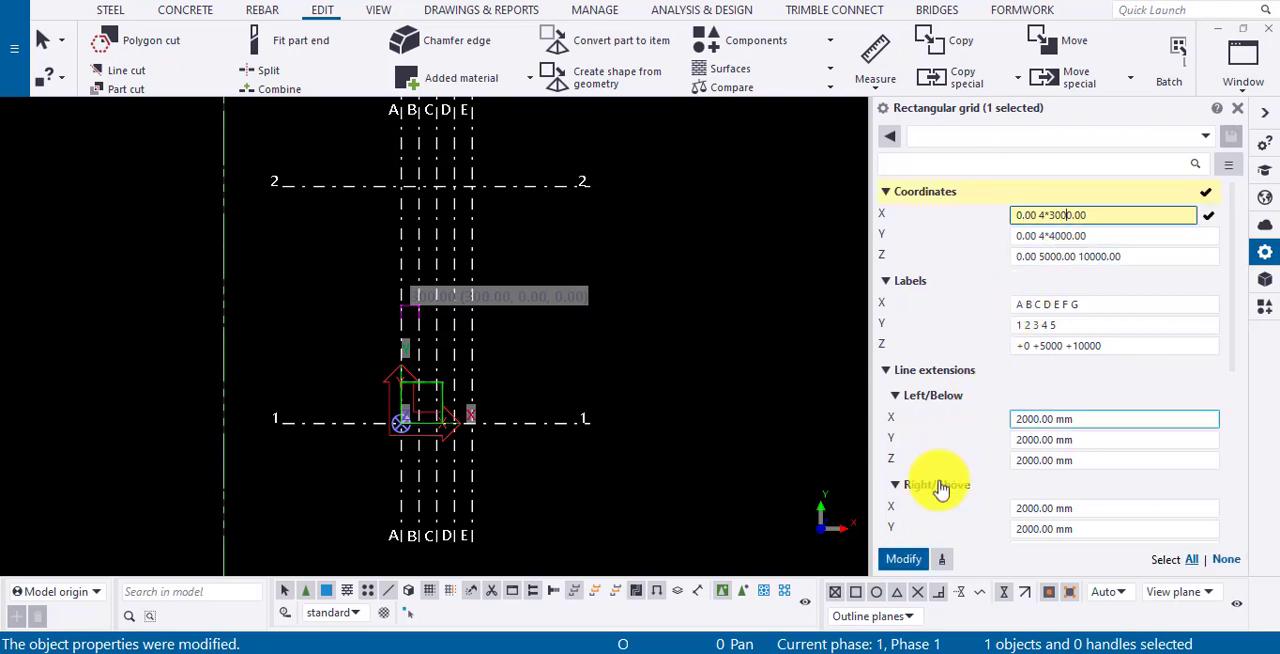
pyautogui.click(905, 560)
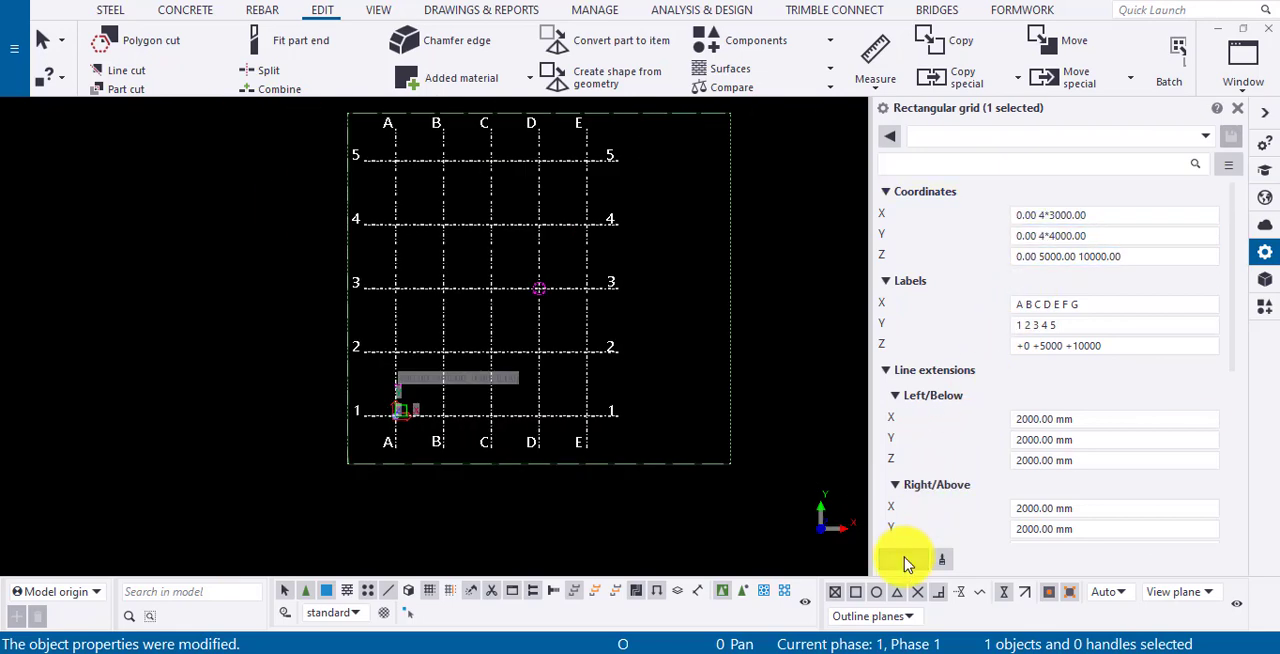
pyautogui.click(1051, 237)
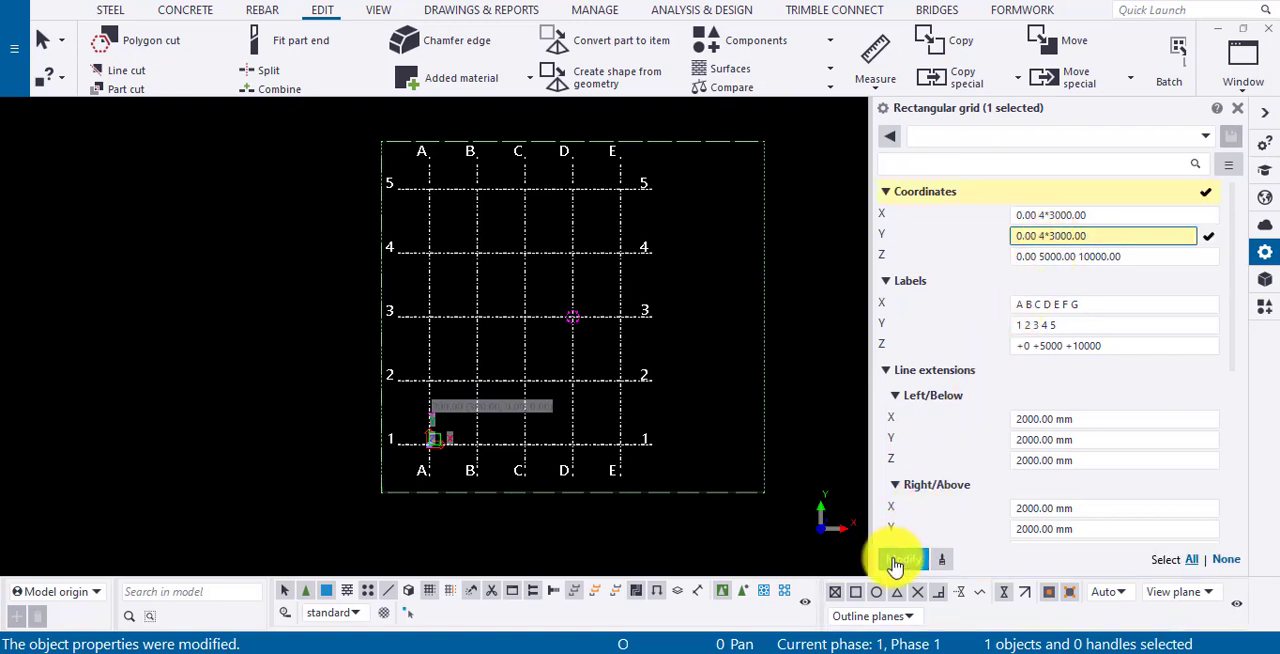
pyautogui.click(900, 560)
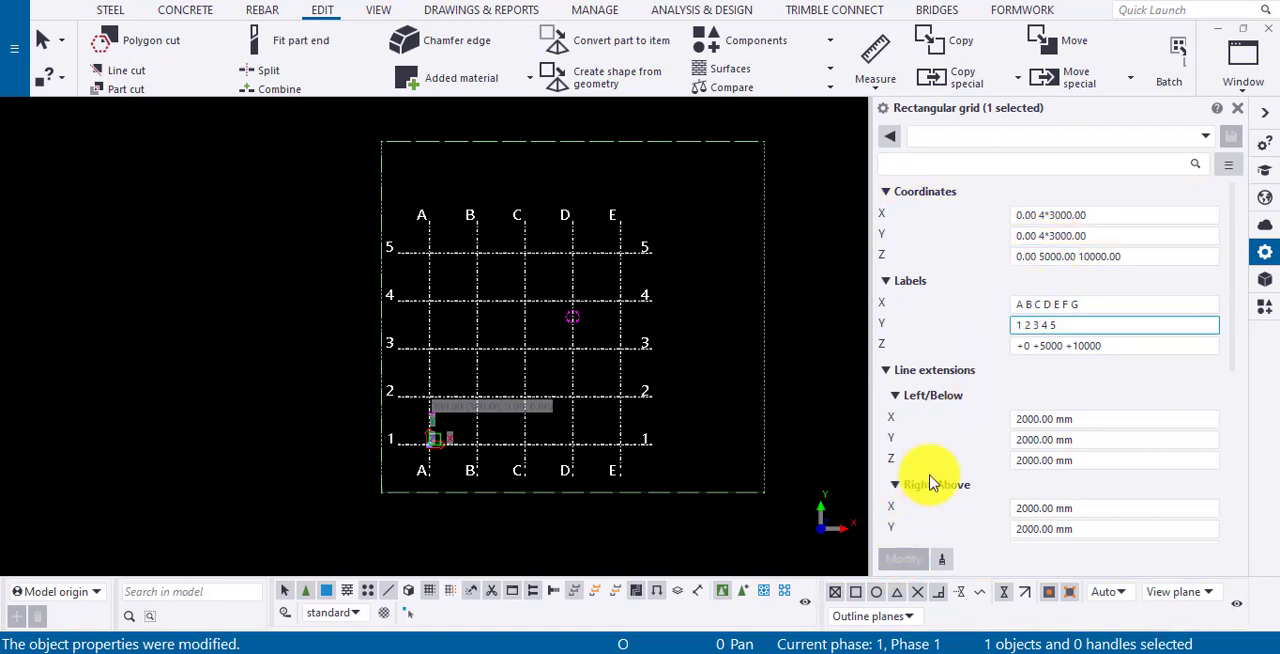
# - Switch to the elevation view and measure the vertical distance from level +5000 to +10000 on grid line E
pyautogui.click(1030, 252)
pyautogui.hotkey('ctrl', 'Tab')
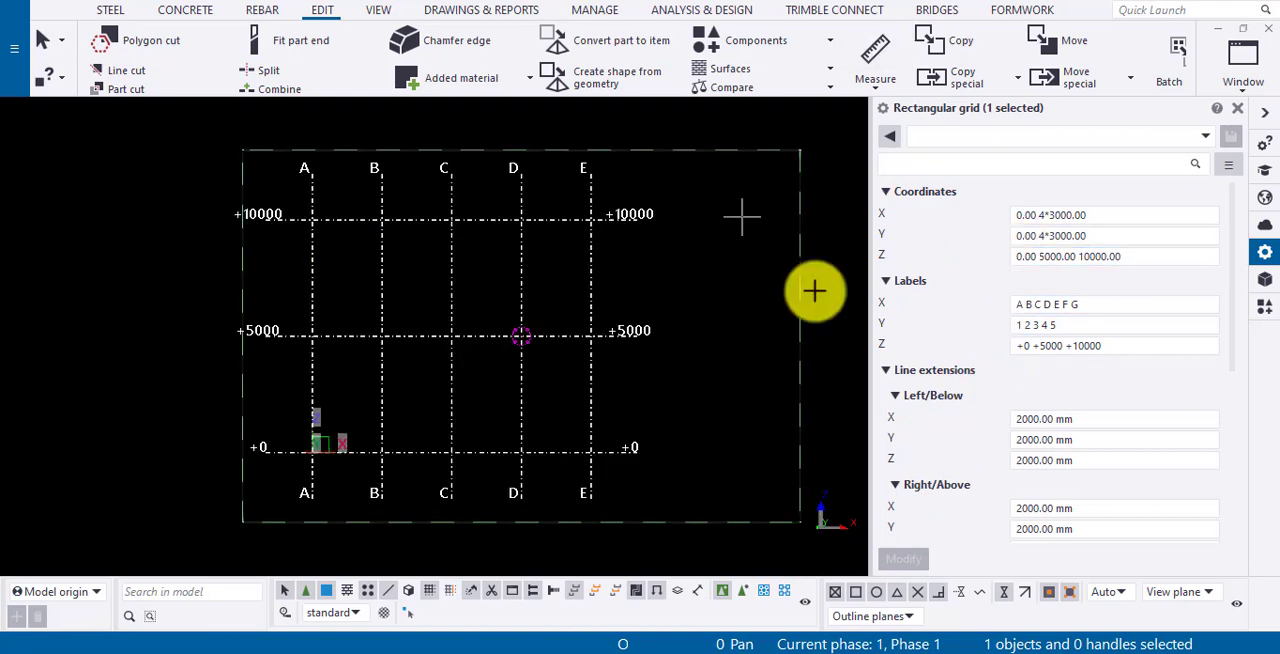
pyautogui.scroll(2, 600, 333)
pyautogui.press('f')
pyautogui.click(601, 337)
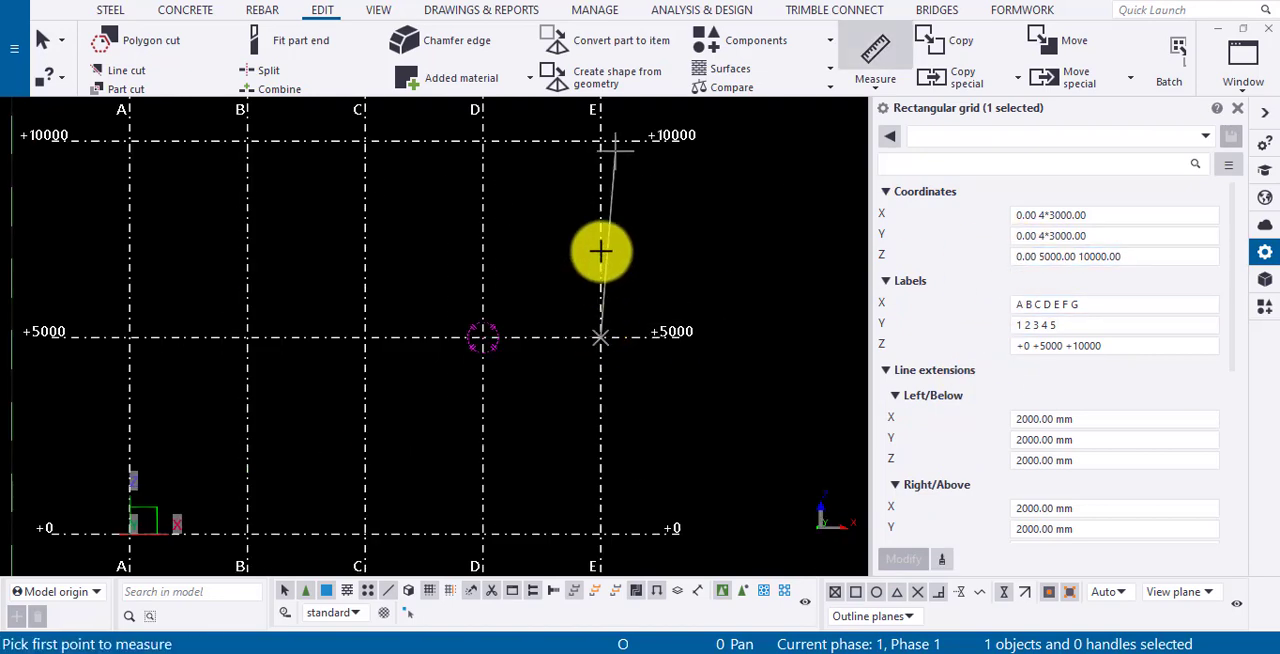
pyautogui.click(601, 140)
pyautogui.click(711, 179)
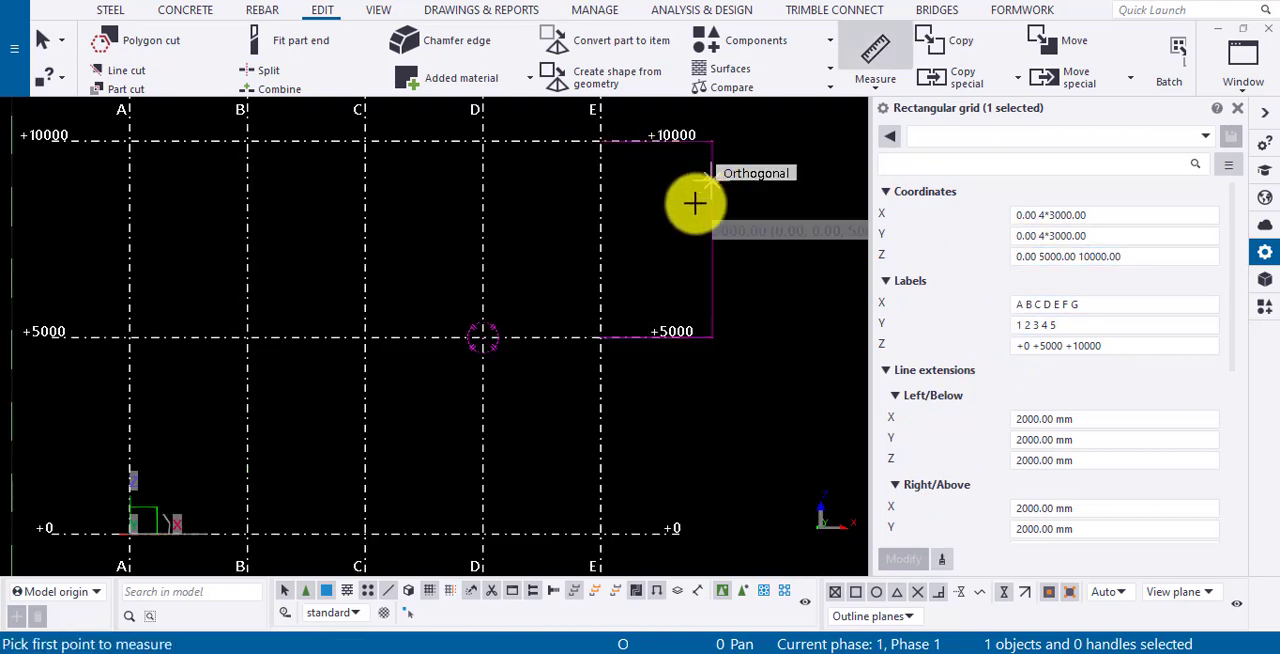
# - Measure the vertical distance from level +5000 to +0 on grid line E
pyautogui.click(601, 334)
pyautogui.click(601, 533)
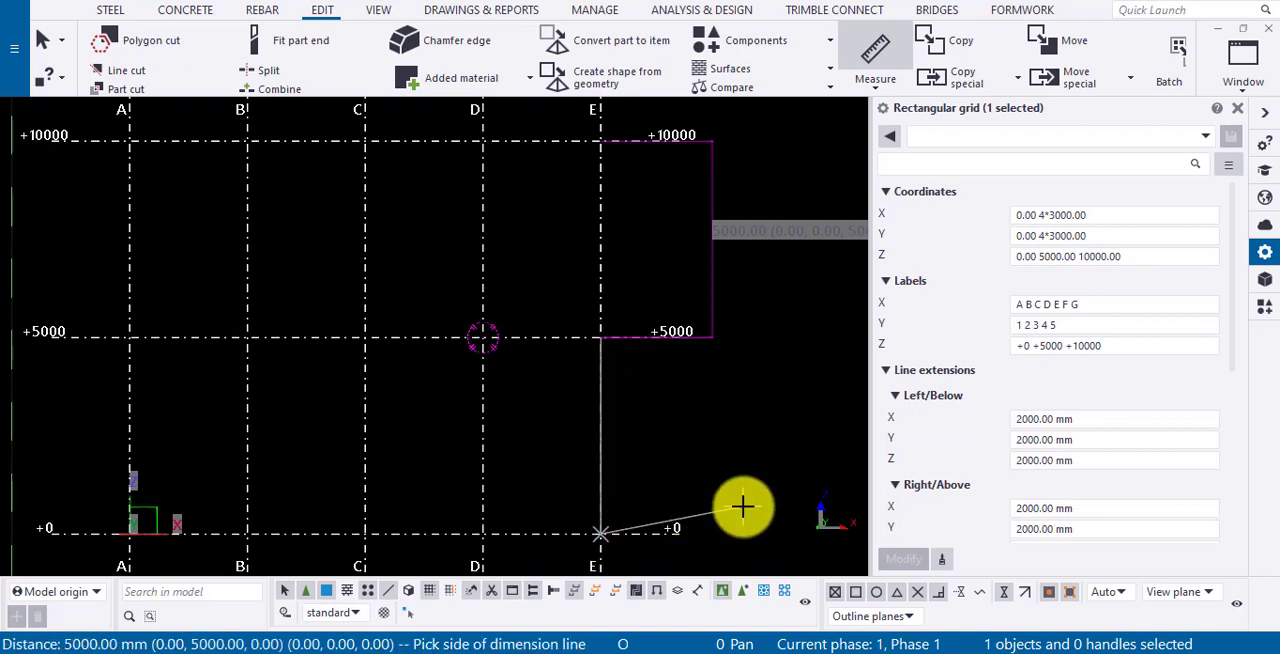
pyautogui.click(743, 506)
pyautogui.scroll(-2, 743, 506)
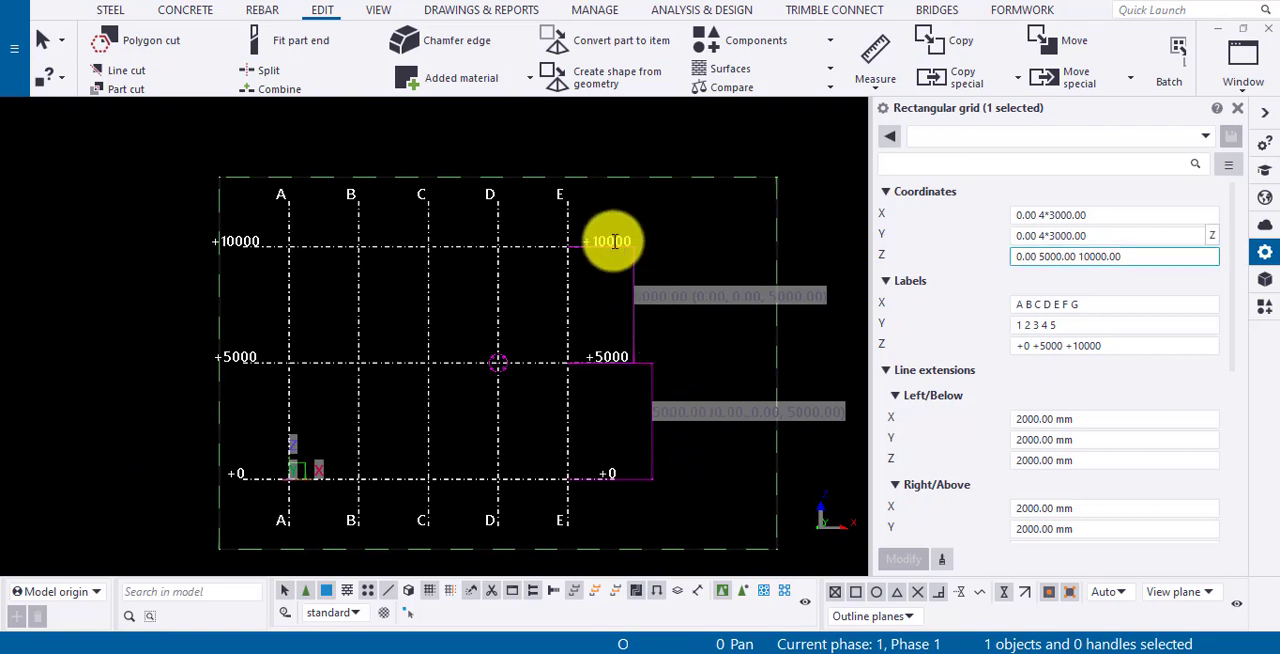
# - Measure how far the +10000 grid line extends beyond grid line E, placing the dimension above the line
pyautogui.scroll(-1, 1113, 374)
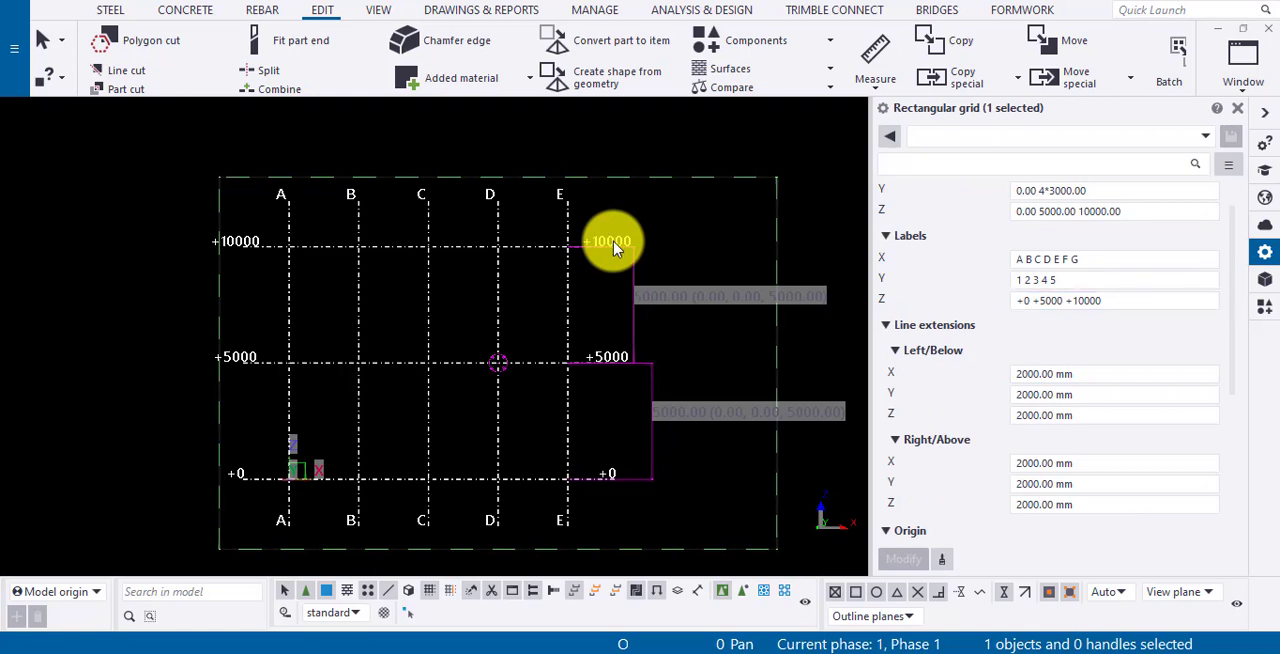
pyautogui.scroll(-1, 1113, 372)
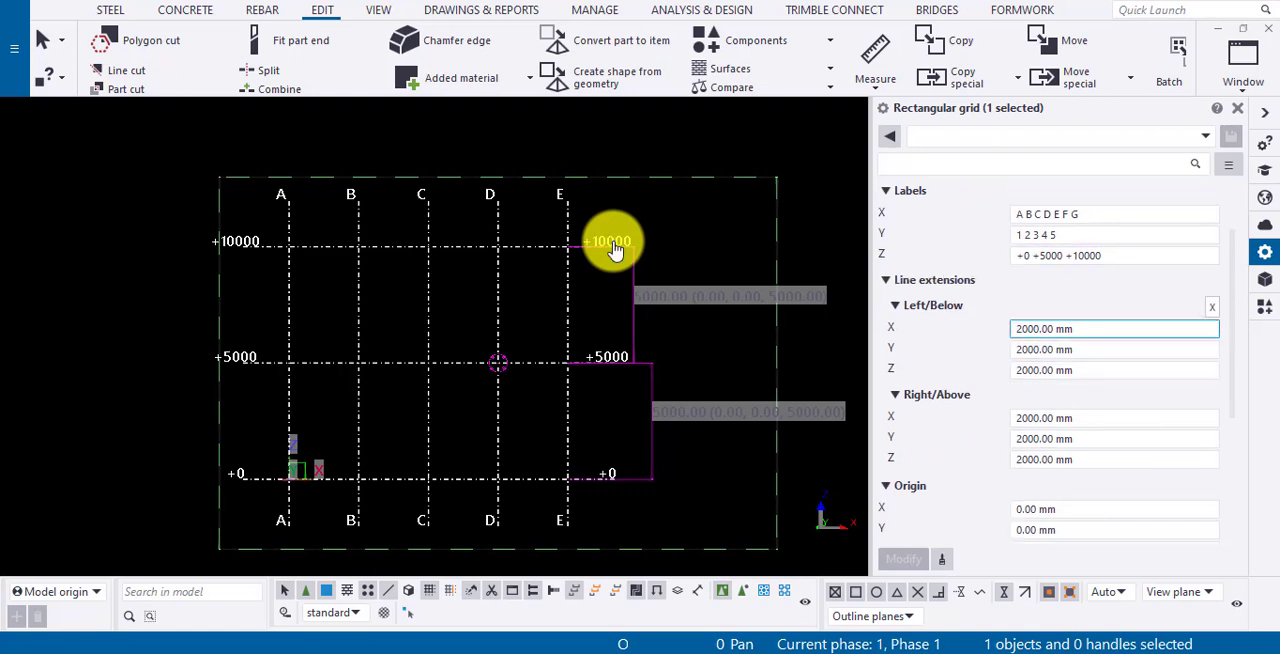
pyautogui.scroll(2, 611, 235)
pyautogui.scroll(5, 612, 245)
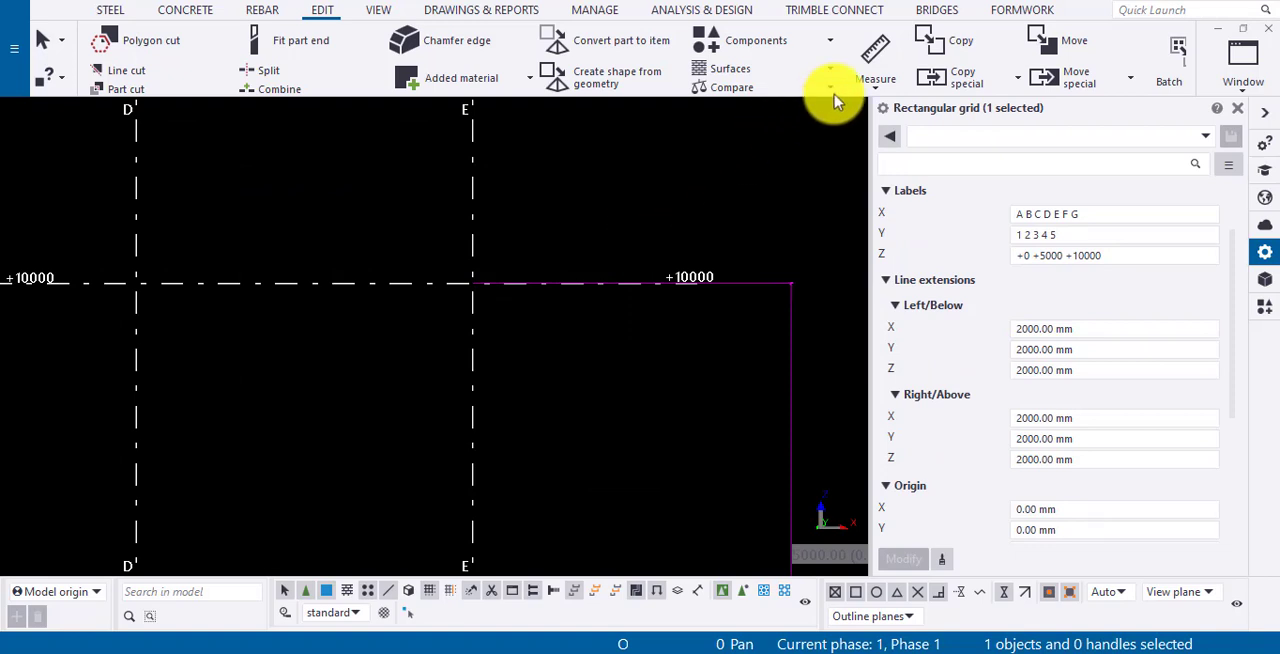
pyautogui.click(882, 66)
pyautogui.click(472, 283)
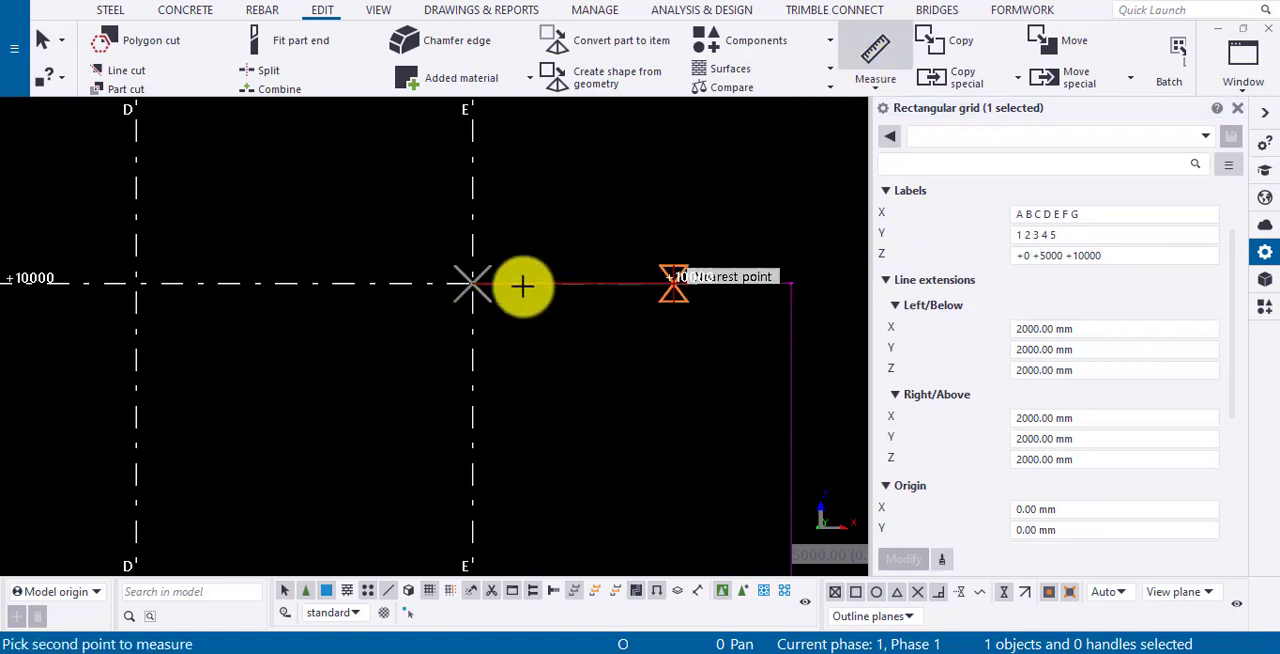
pyautogui.click(697, 283)
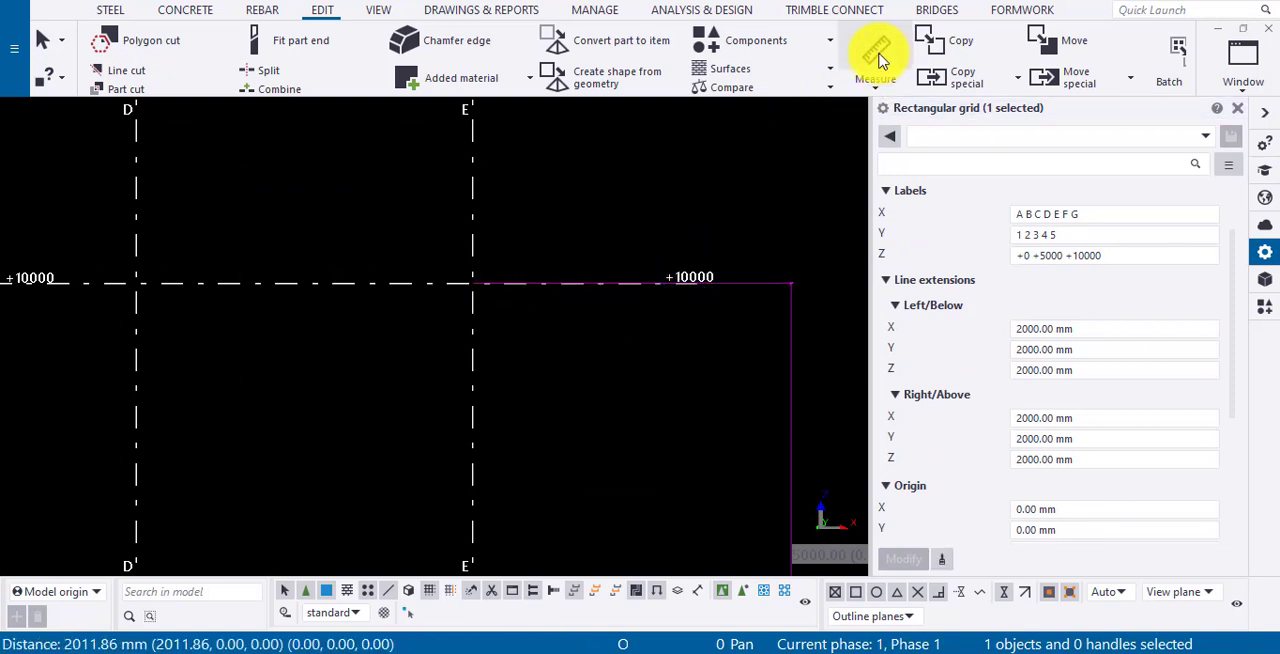
pyautogui.click(840, 100)
pyautogui.click(692, 283)
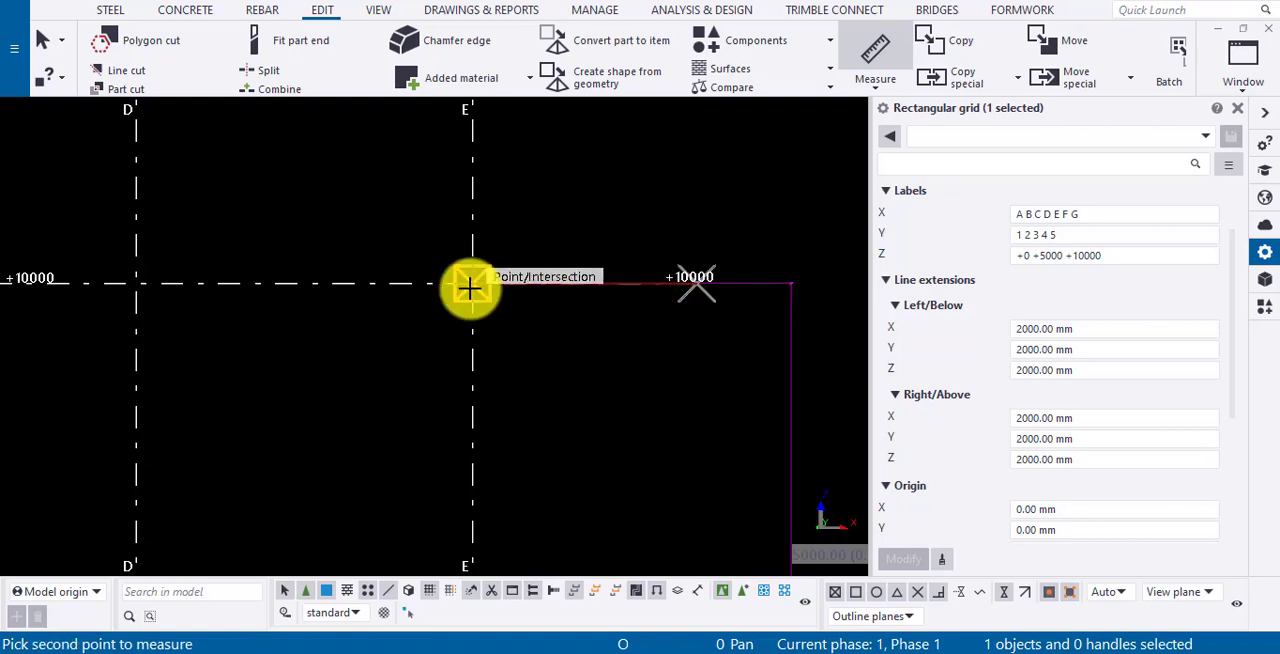
pyautogui.click(472, 283)
pyautogui.click(463, 180)
pyautogui.scroll(-5, 649, 277)
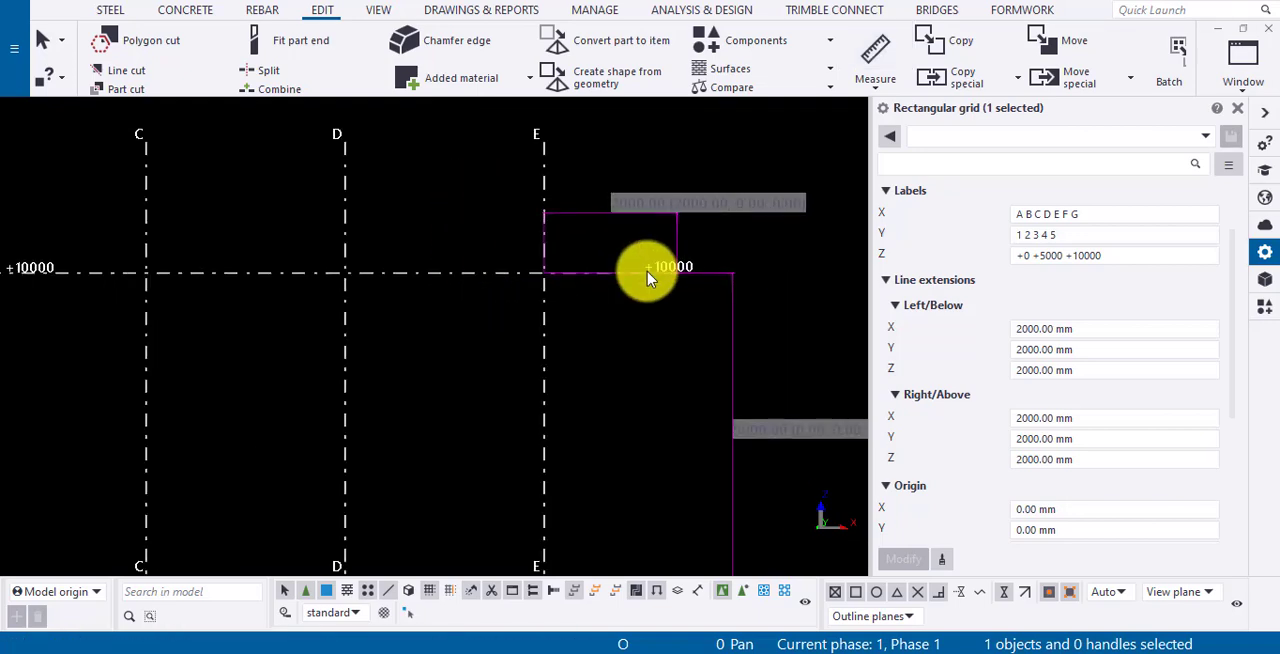
# - Set the grid's left/below and right/above X line extensions to 1000 mm, applying each change
pyautogui.scroll(-1, 649, 277)
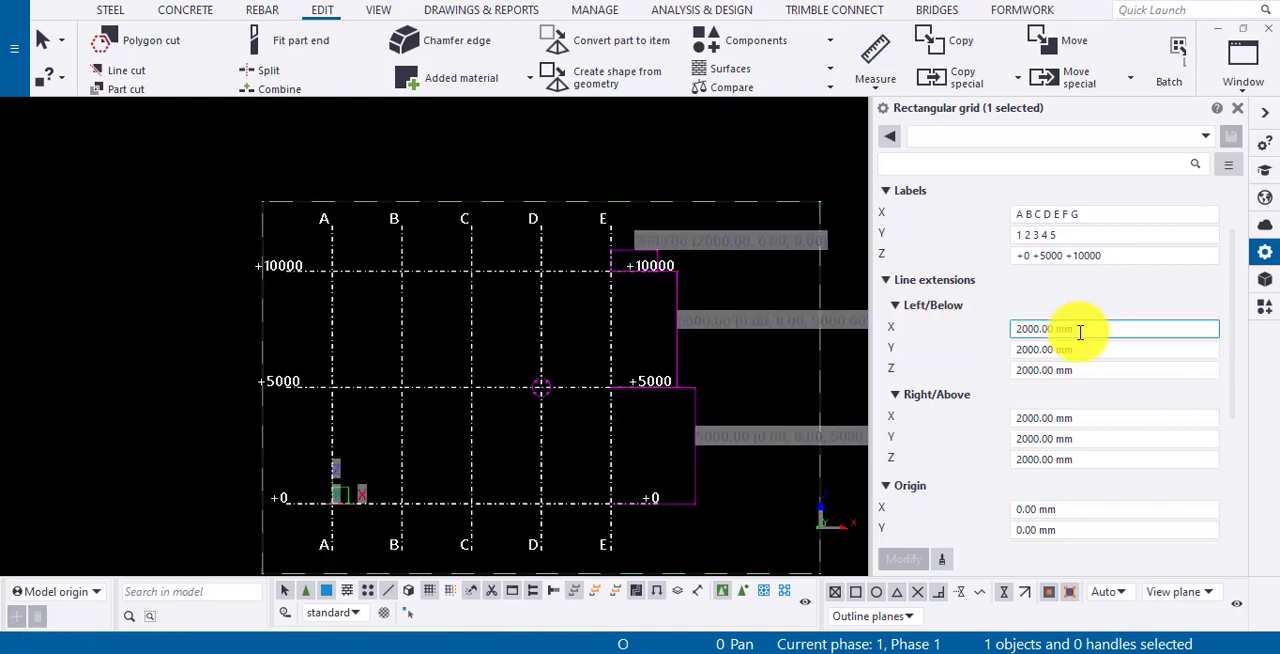
pyautogui.moveTo(1080, 330); pyautogui.dragTo(1003, 340)
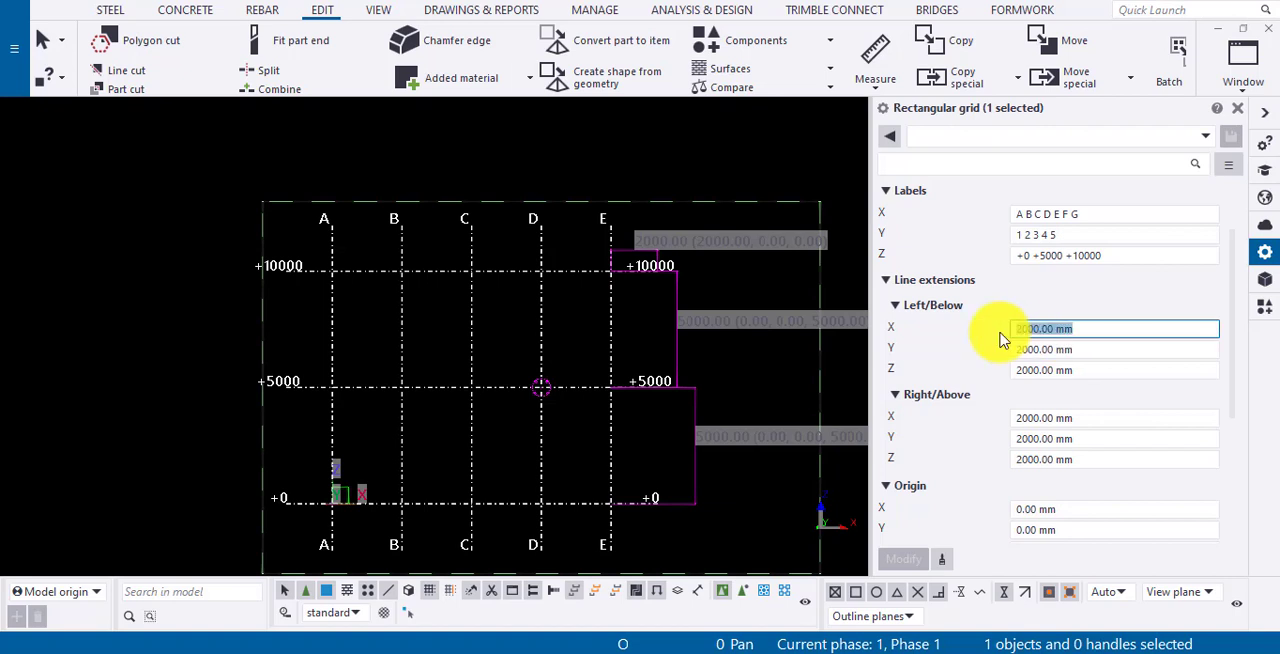
pyautogui.write('100')
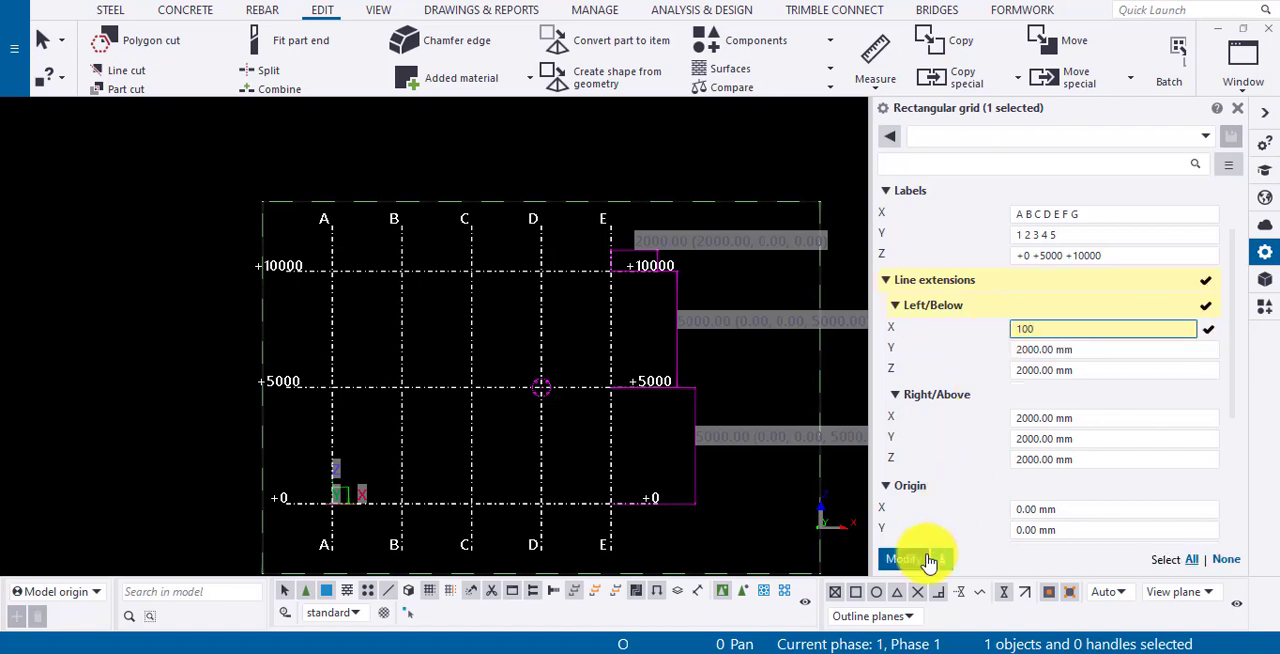
pyautogui.write('0')
pyautogui.click(915, 563)
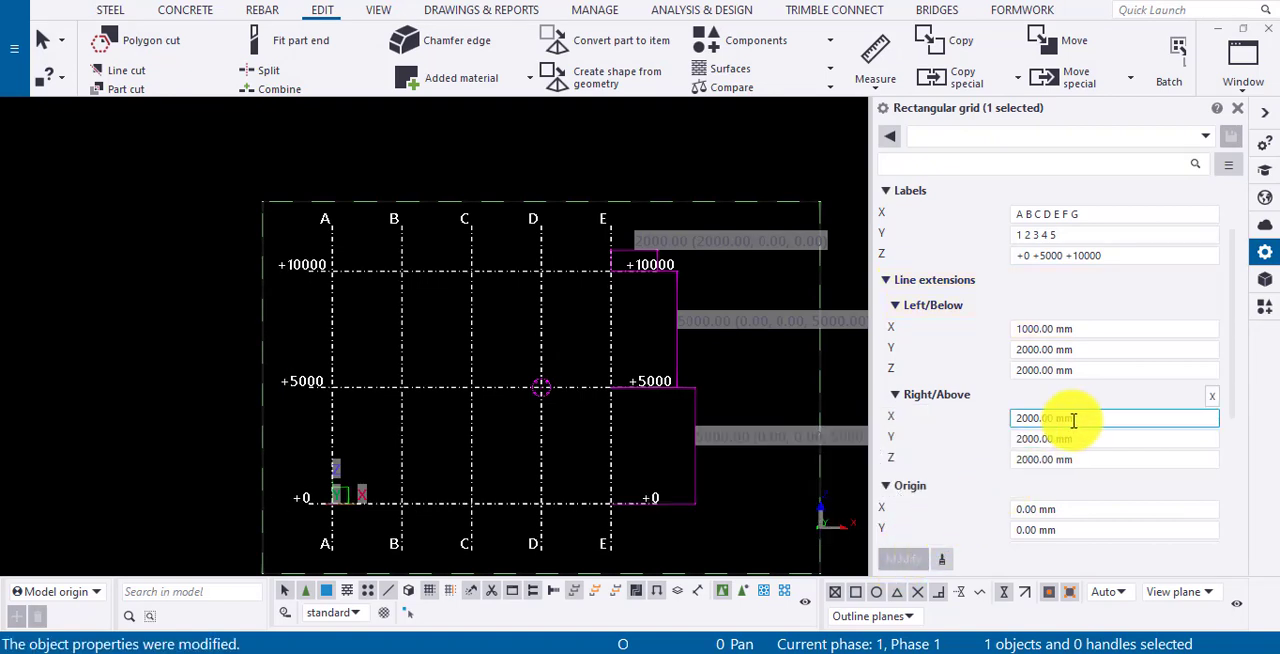
pyautogui.moveTo(1071, 419); pyautogui.dragTo(940, 420)
pyautogui.write('1000')
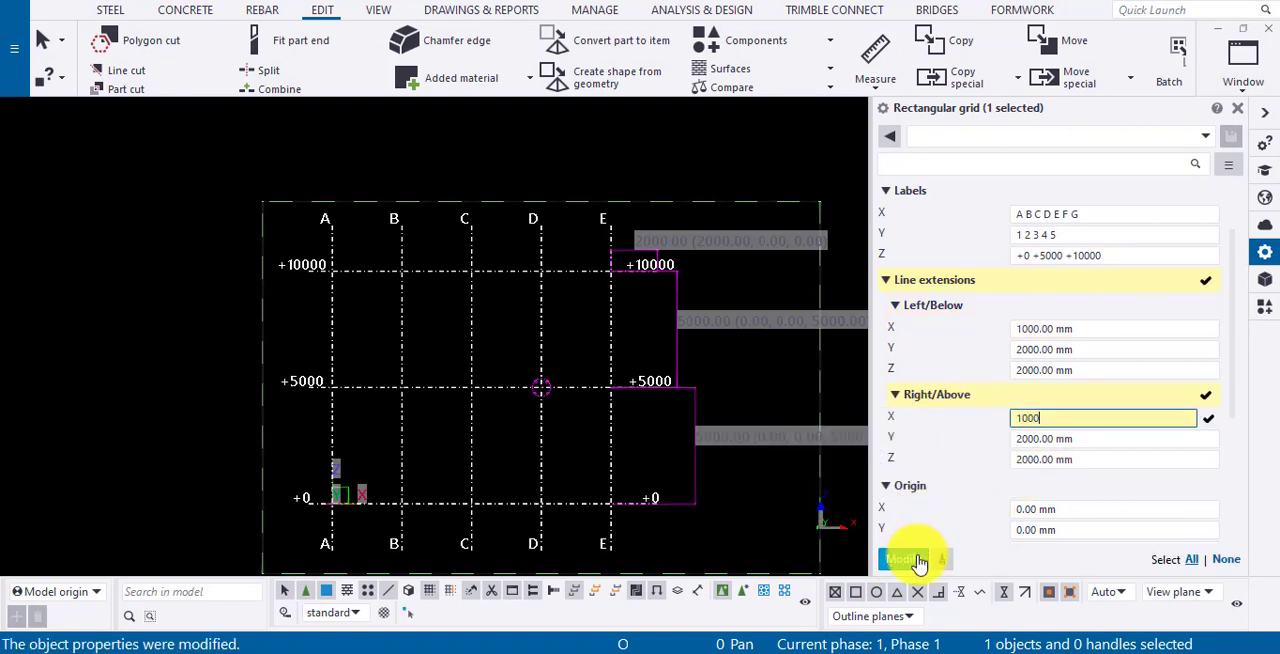
pyautogui.click(912, 561)
# - Set the grid origin's X value to 500 mm and apply the change
pyautogui.click(1040, 459)
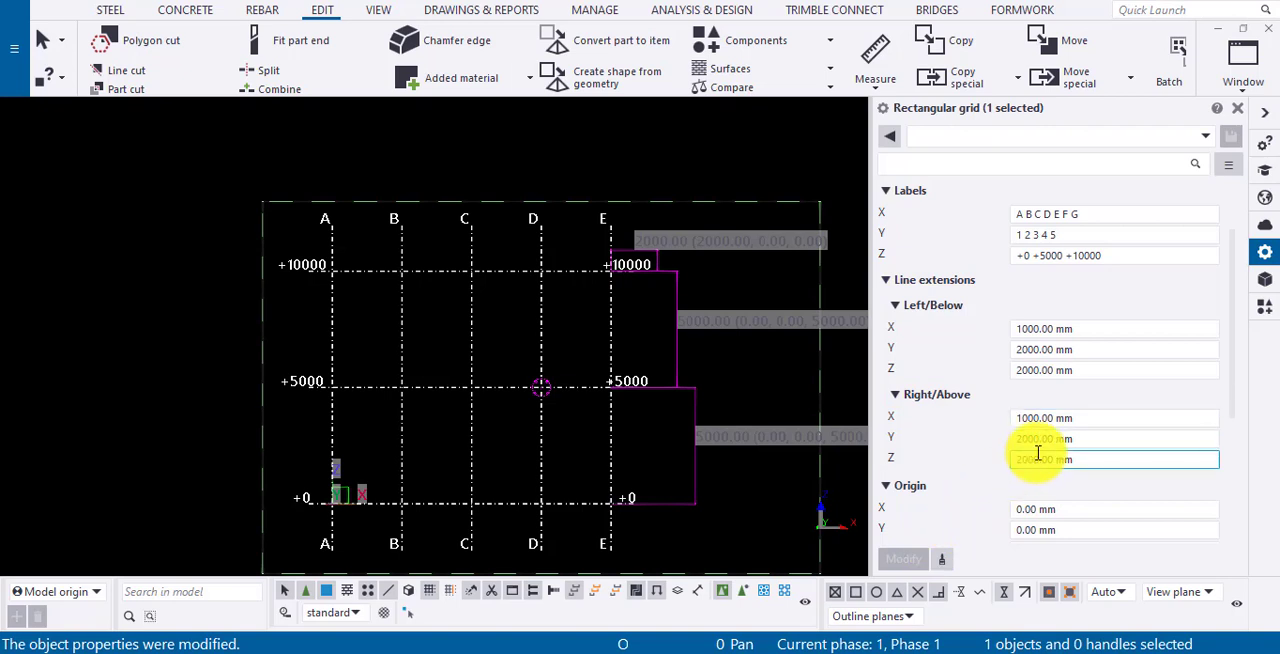
pyautogui.scroll(-1, 1040, 460)
pyautogui.scroll(-2, 1040, 460)
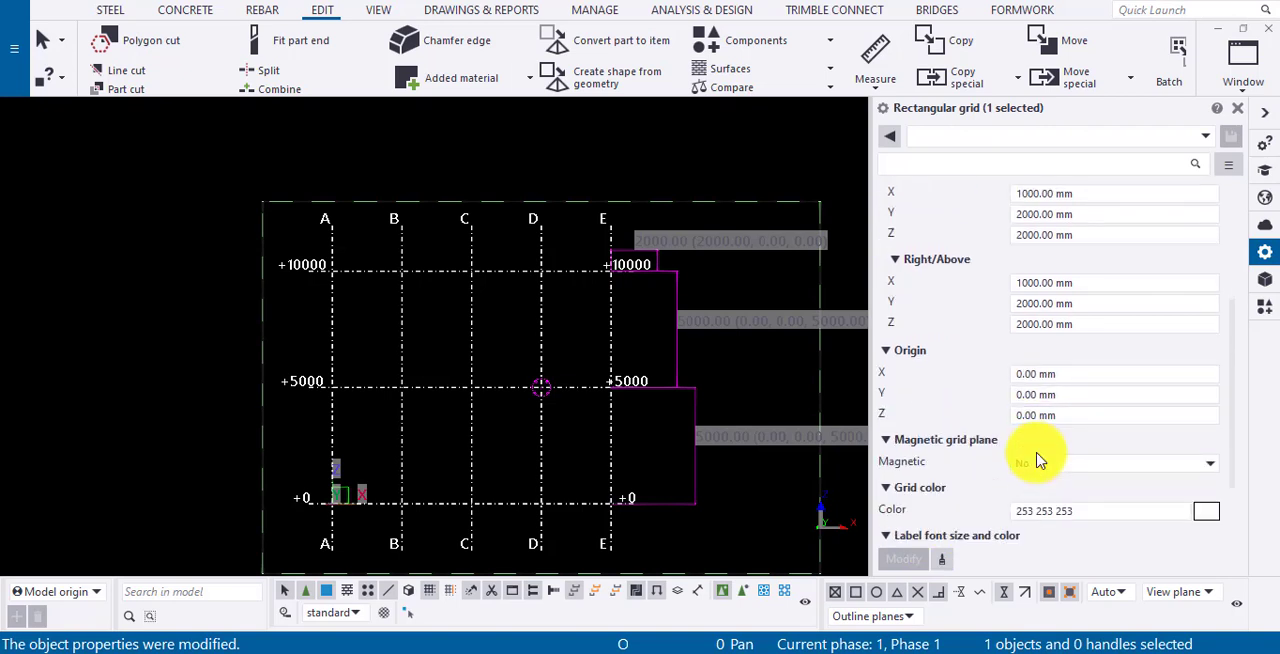
pyautogui.click(428, 463)
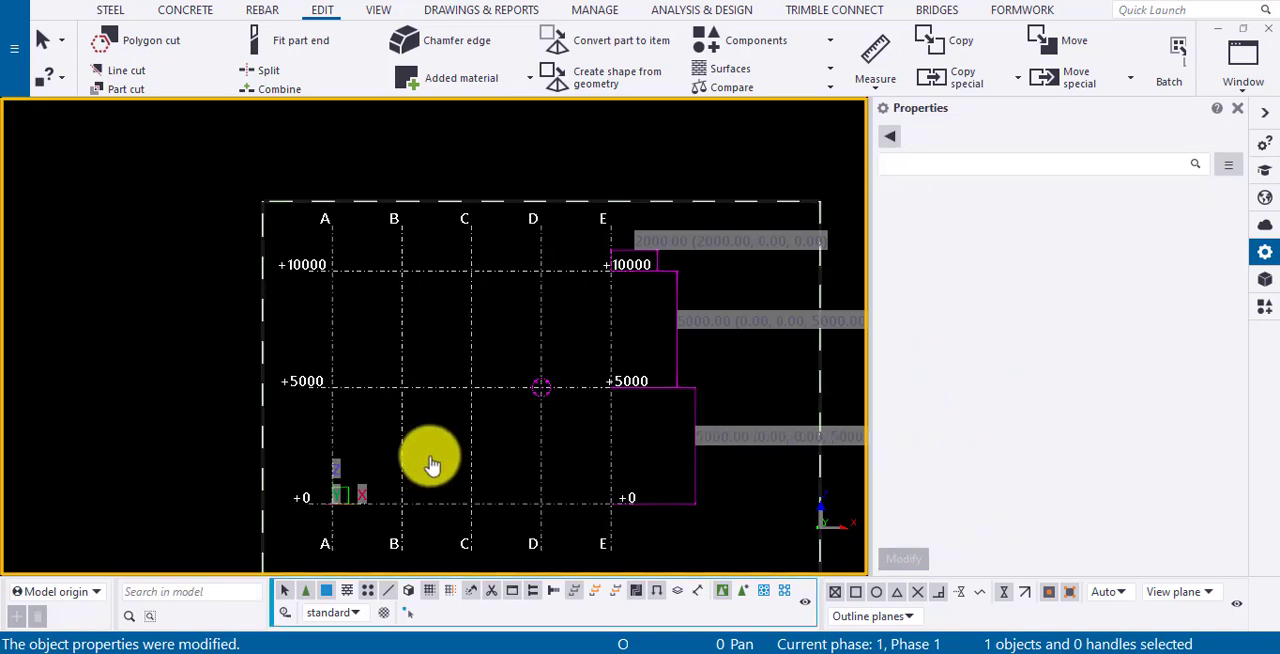
pyautogui.scroll(3, 431, 463)
pyautogui.click(461, 376)
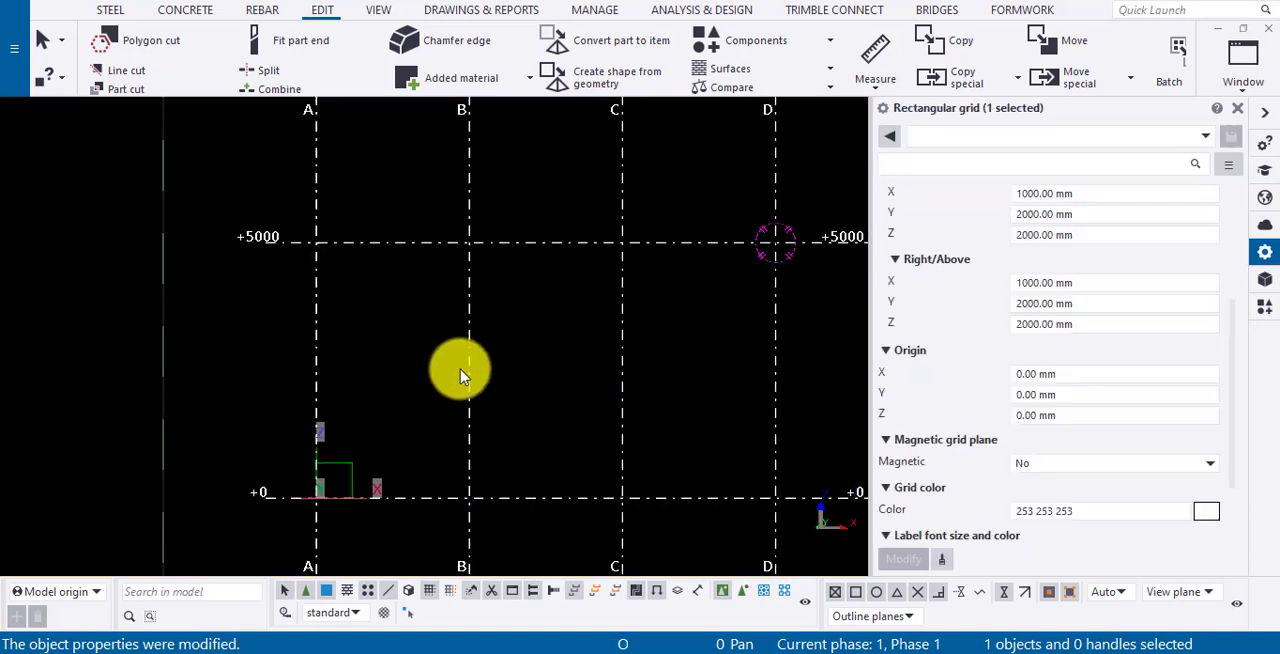
pyautogui.click(1069, 390)
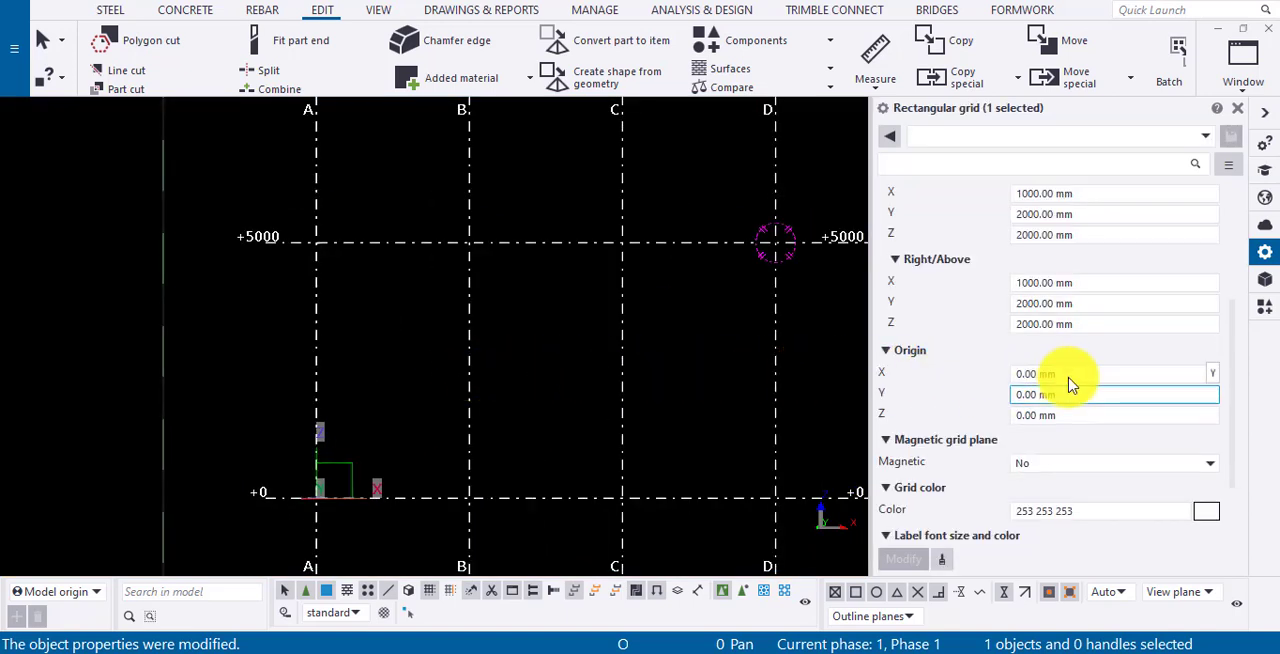
pyautogui.click(1014, 374)
pyautogui.write('500')
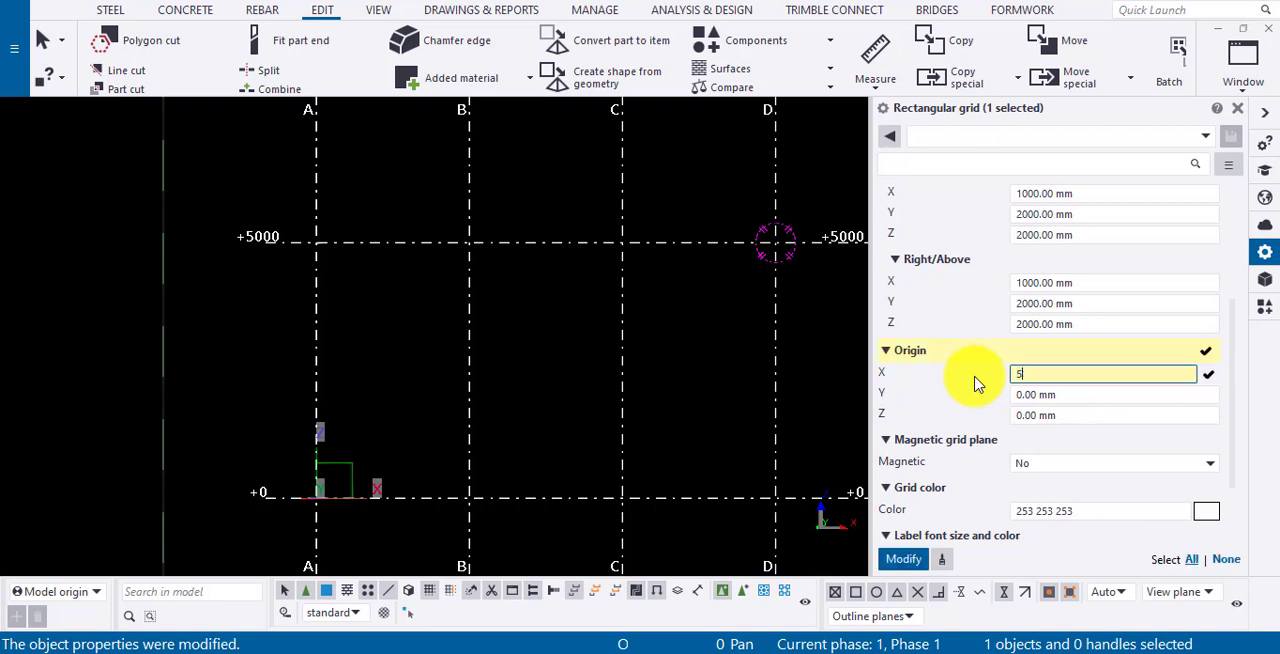
pyautogui.click(903, 560)
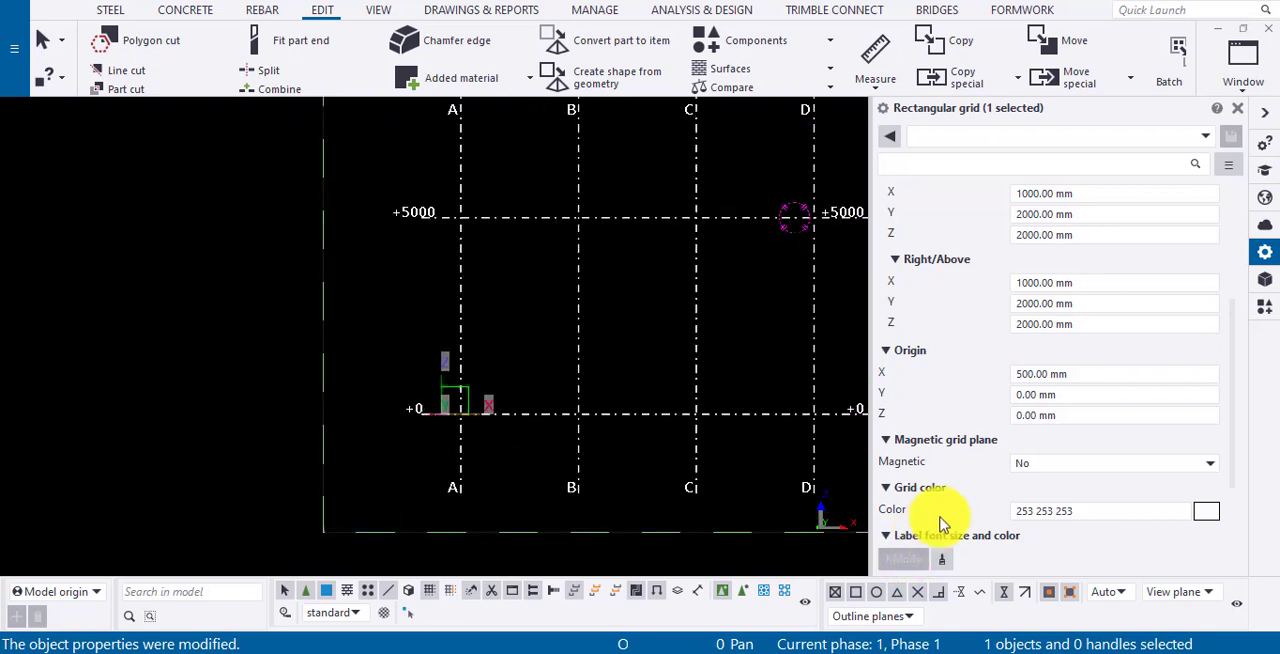
# - Reset the grid origin's X value to 0 and apply the change
pyautogui.click(1065, 393)
pyautogui.hotkey('shift', 'Tab')
pyautogui.write('0')
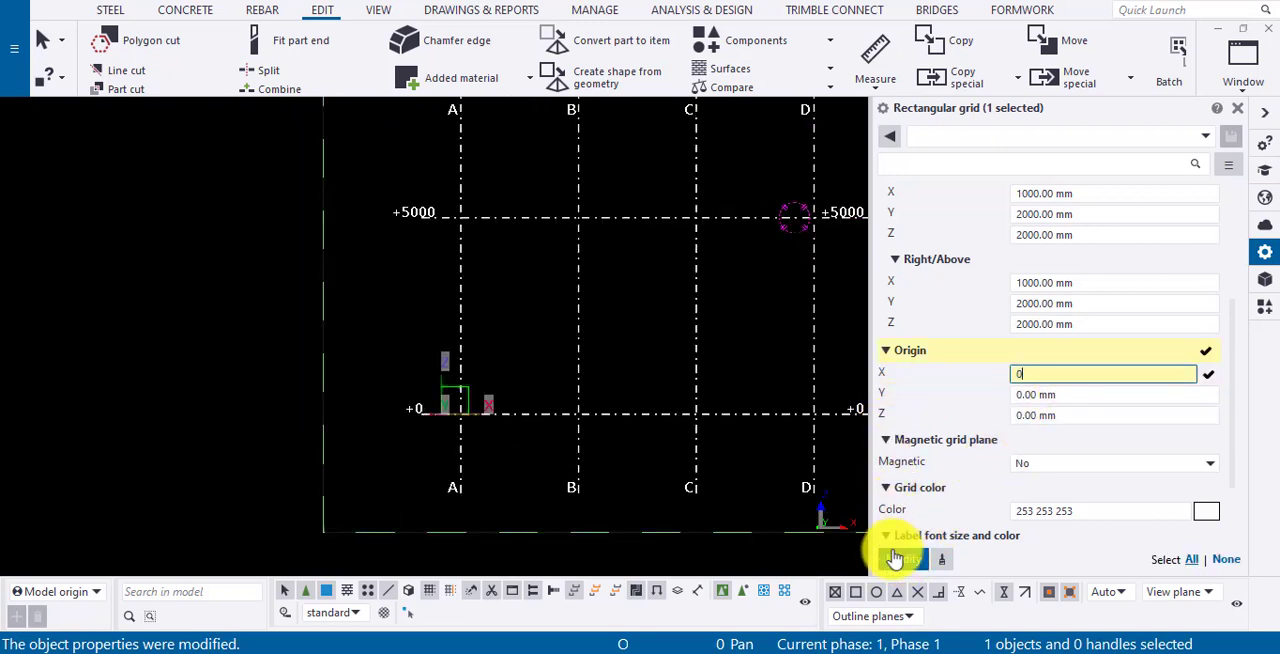
pyautogui.click(893, 563)
# - Set the grid origin's Z value to 500 mm and apply the change
pyautogui.moveTo(1070, 414); pyautogui.dragTo(977, 415)
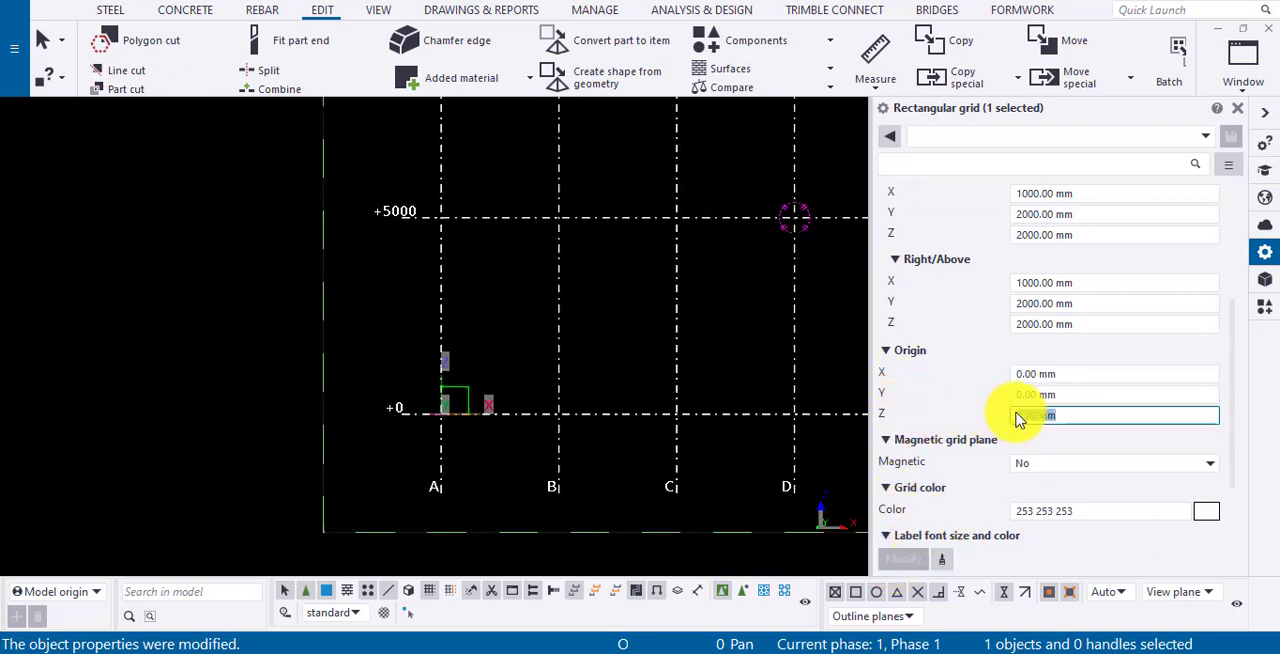
pyautogui.write('500')
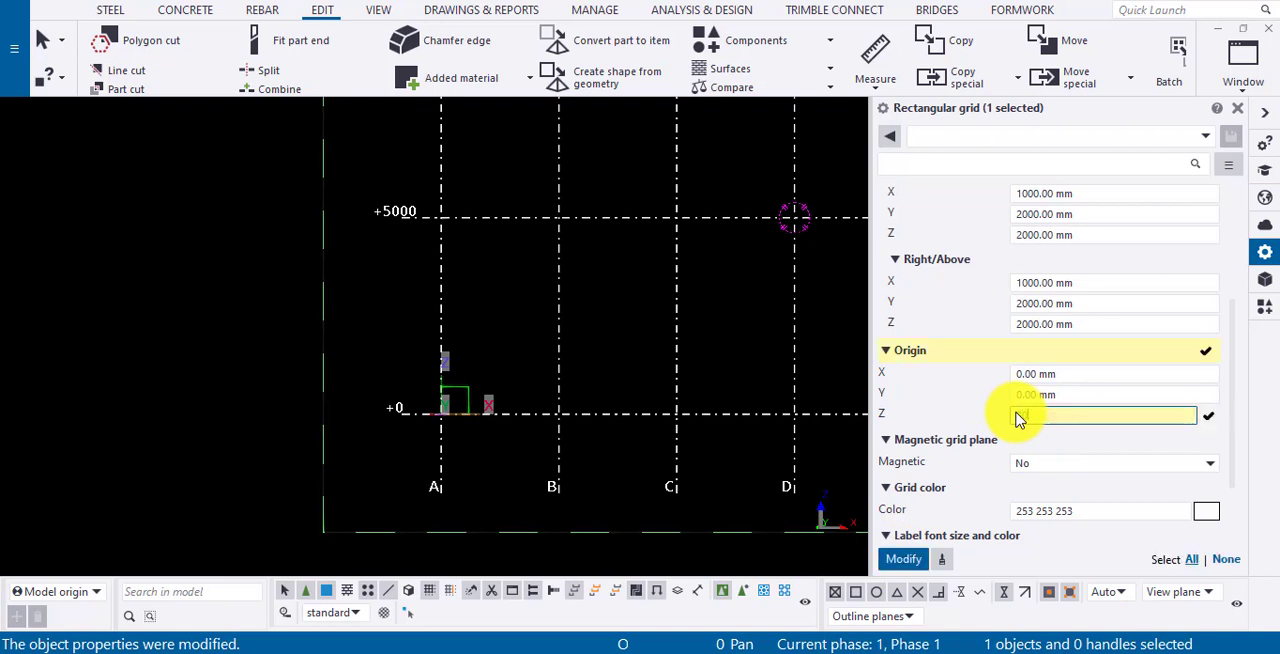
pyautogui.click(903, 560)
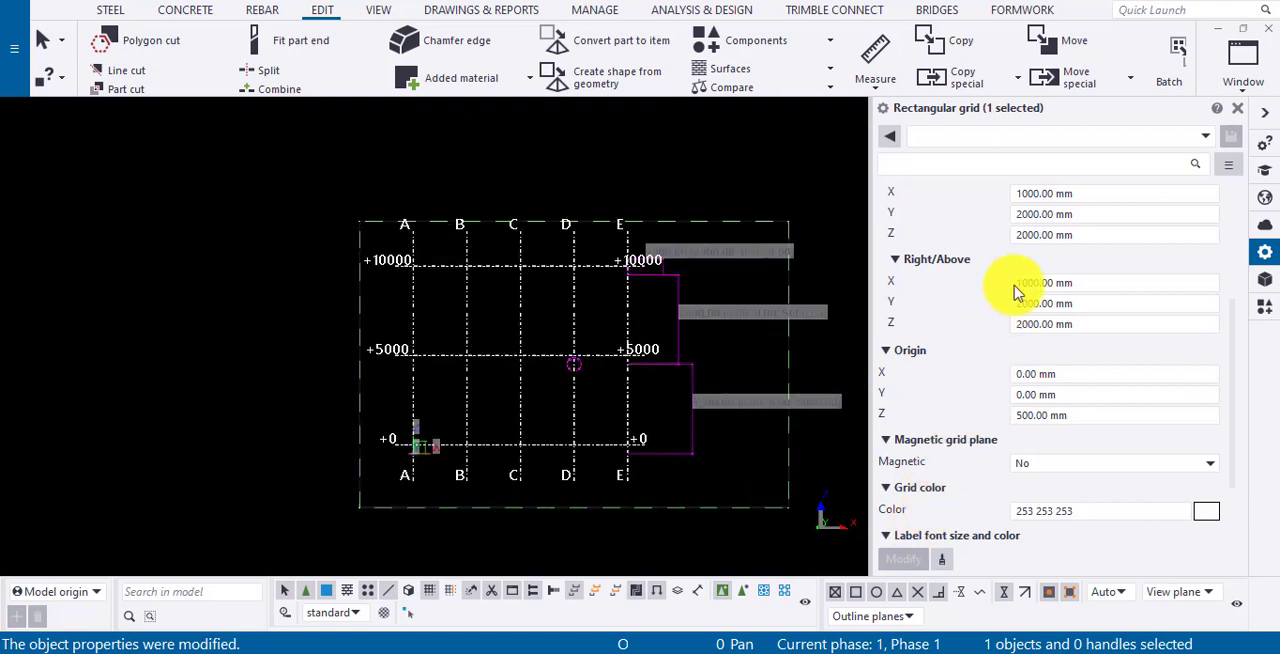
# - Reset the grid origin's Z value to 0 and apply the change
pyautogui.scroll(3, 1035, 245)
pyautogui.scroll(3, 1035, 245)
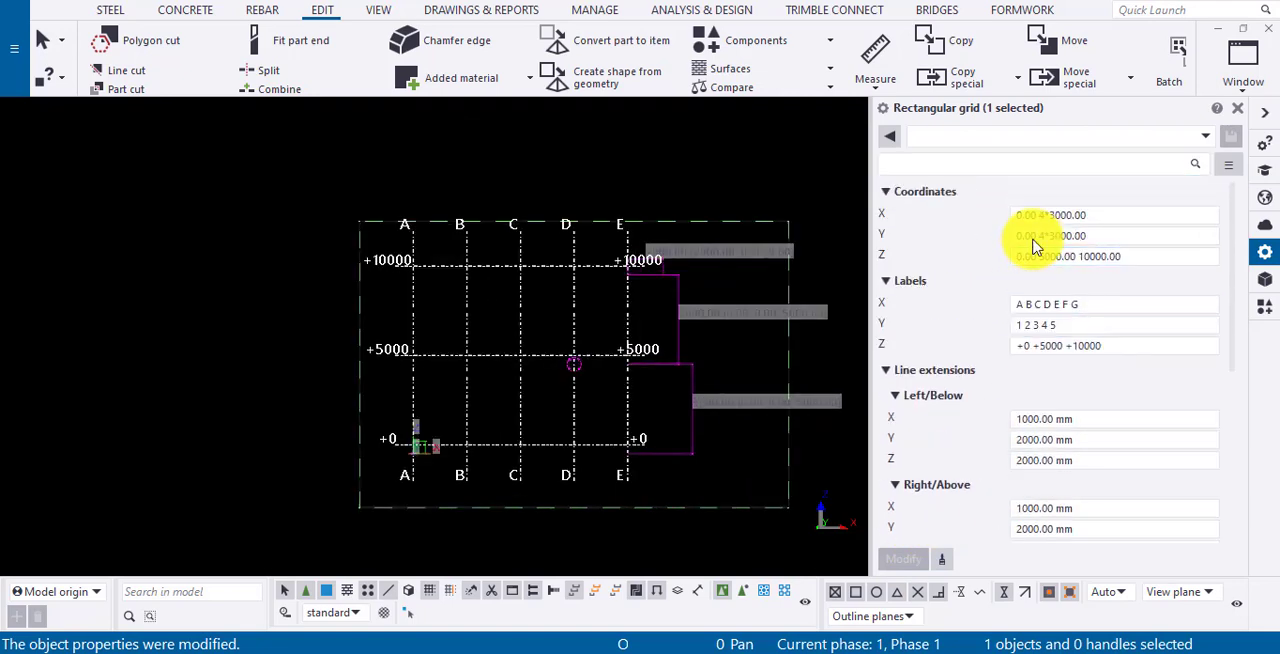
pyautogui.scroll(-3, 1030, 255)
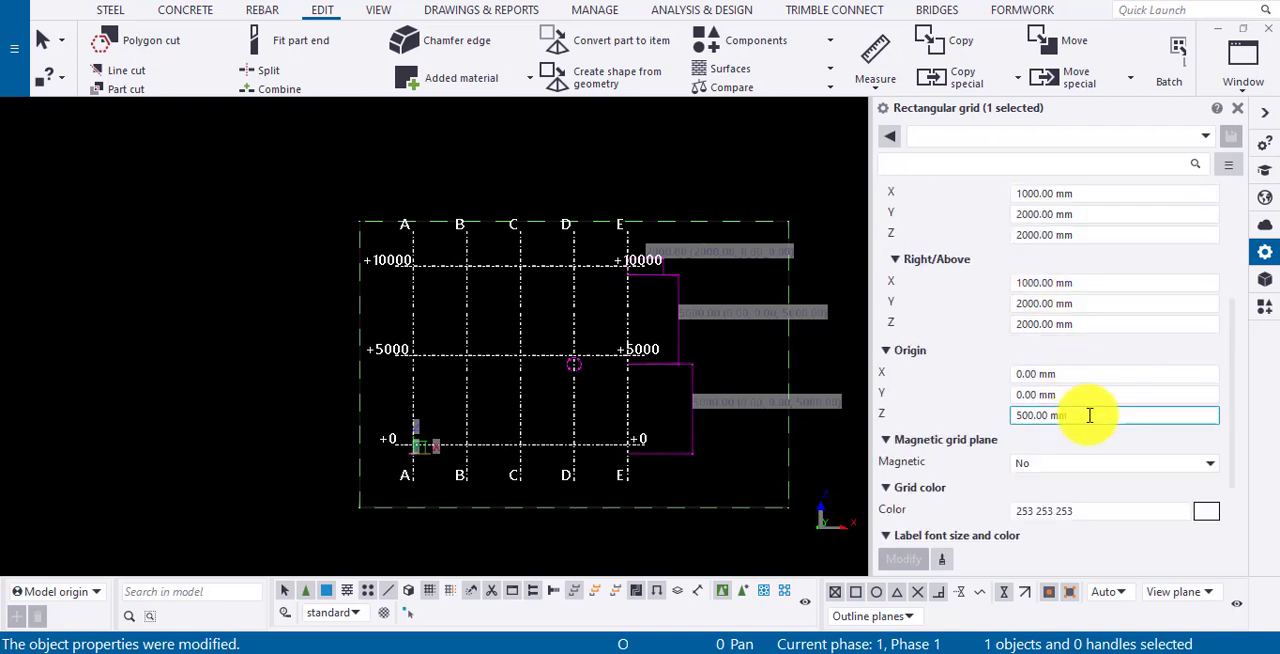
pyautogui.moveTo(1085, 415); pyautogui.dragTo(1000, 425)
pyautogui.write('0')
pyautogui.click(893, 567)
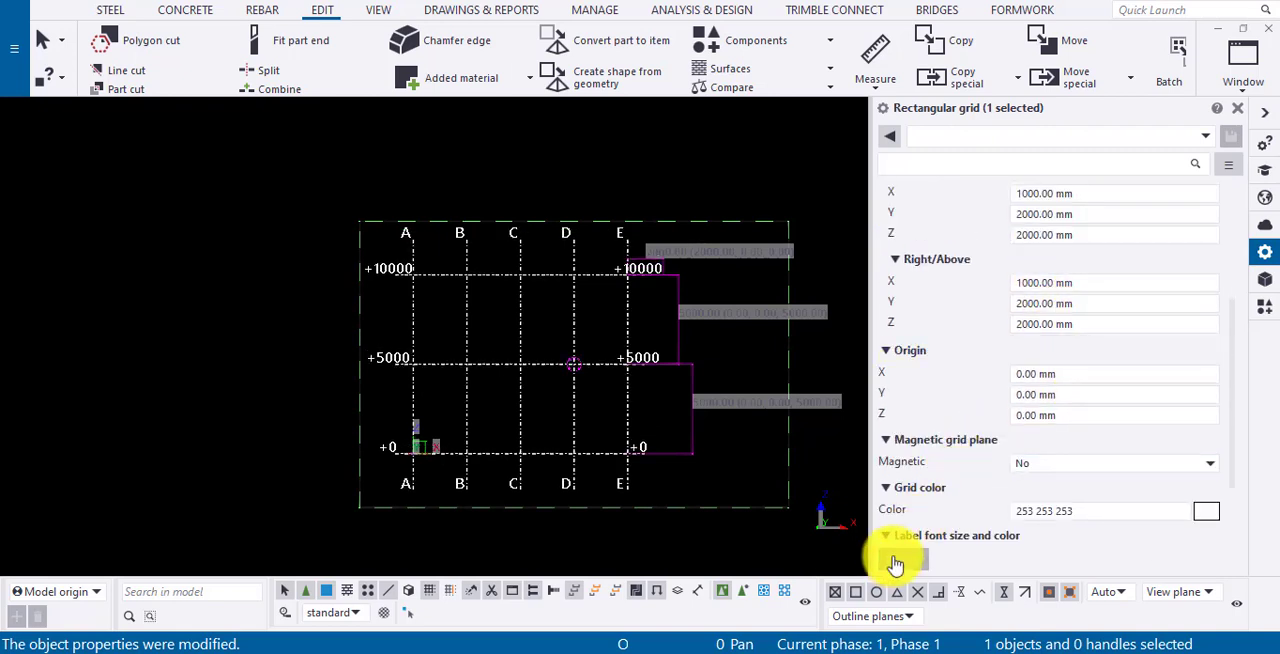
# - Deselect the grid and switch back to the plan view
pyautogui.scroll(-2, 1040, 383)
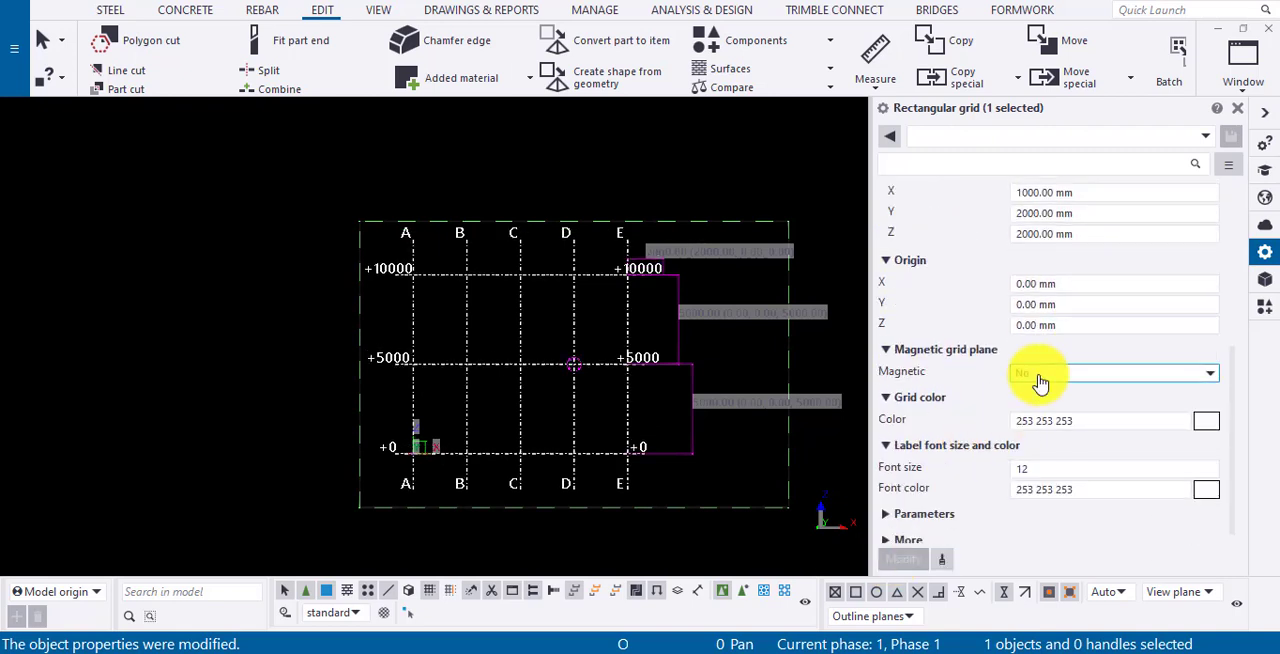
pyautogui.scroll(4, 1040, 383)
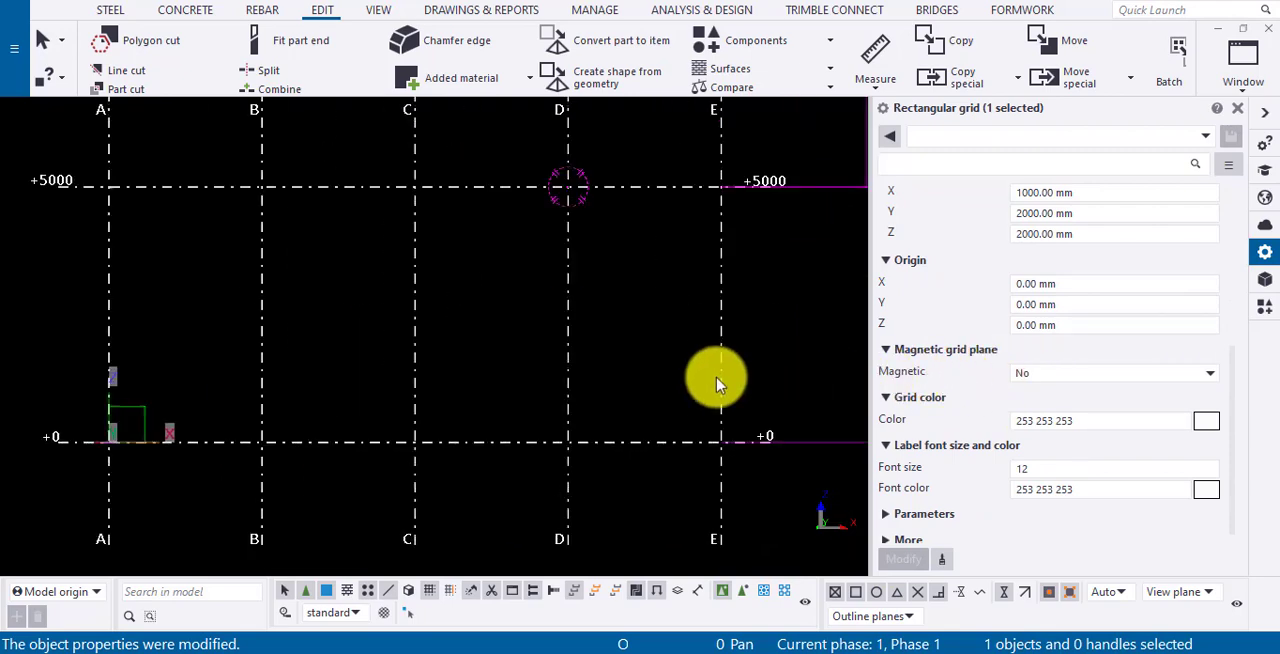
pyautogui.click(470, 388)
pyautogui.scroll(-4, 470, 388)
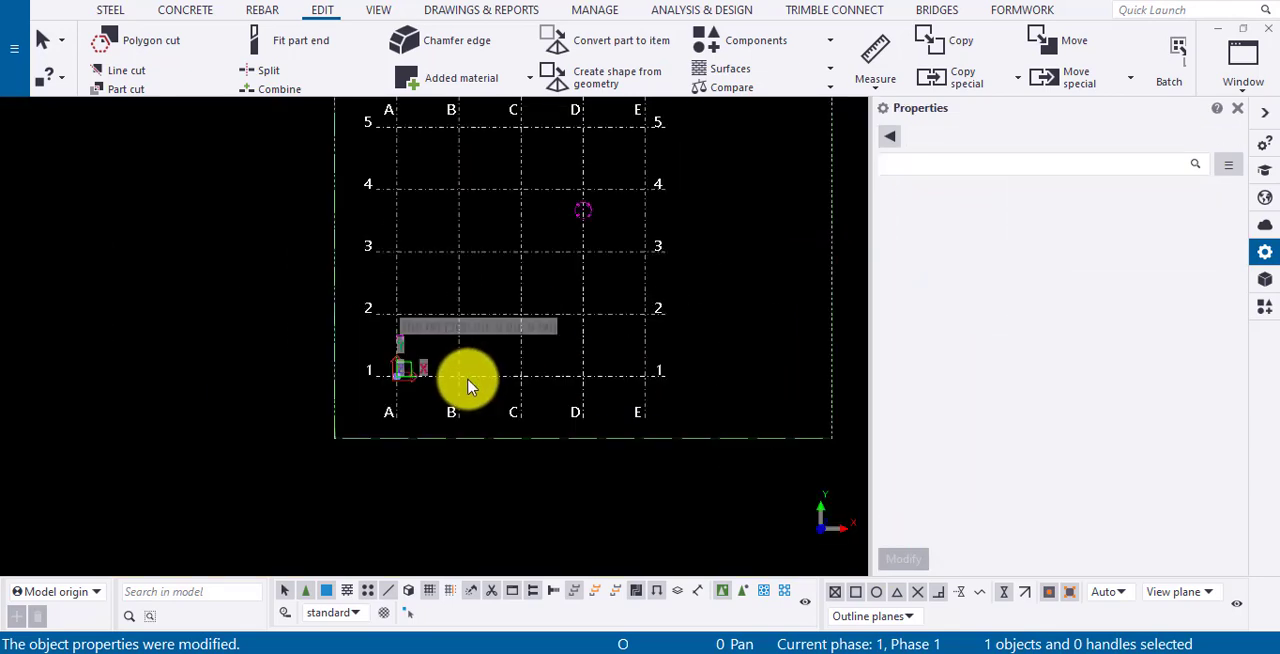
pyautogui.scroll(2, 466, 378)
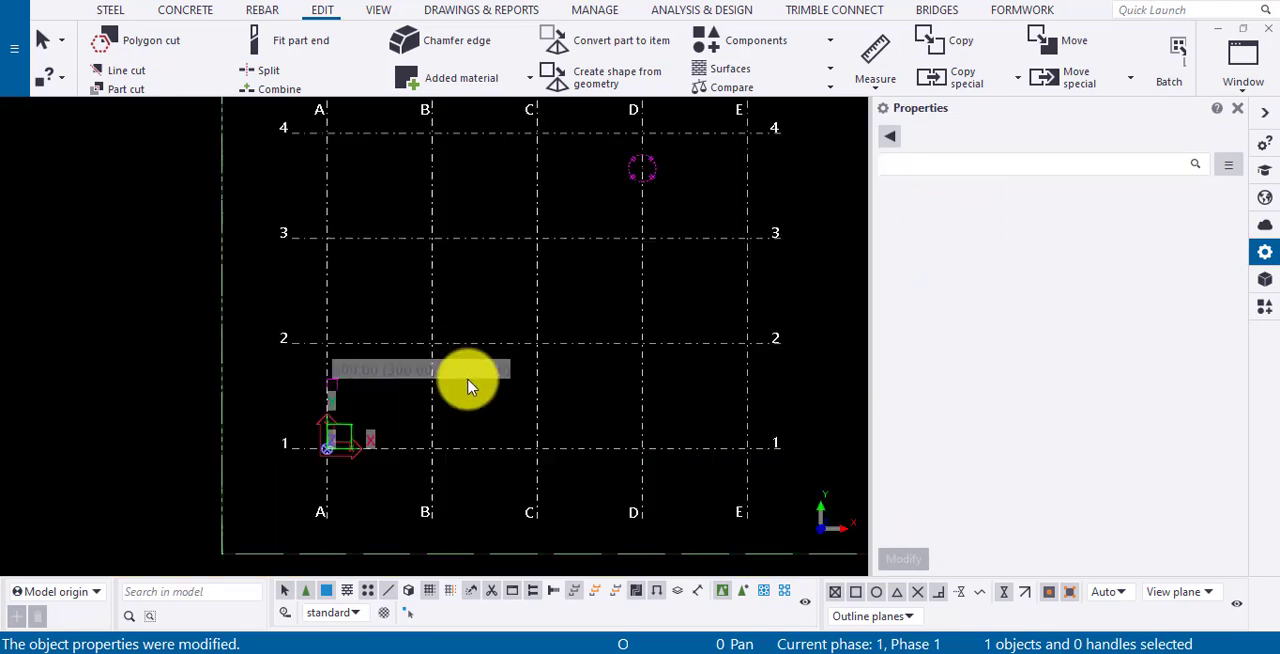
# - Place a steel beam between grid lines B and C and switch to the elevation view to inspect it
pyautogui.click(112, 14)
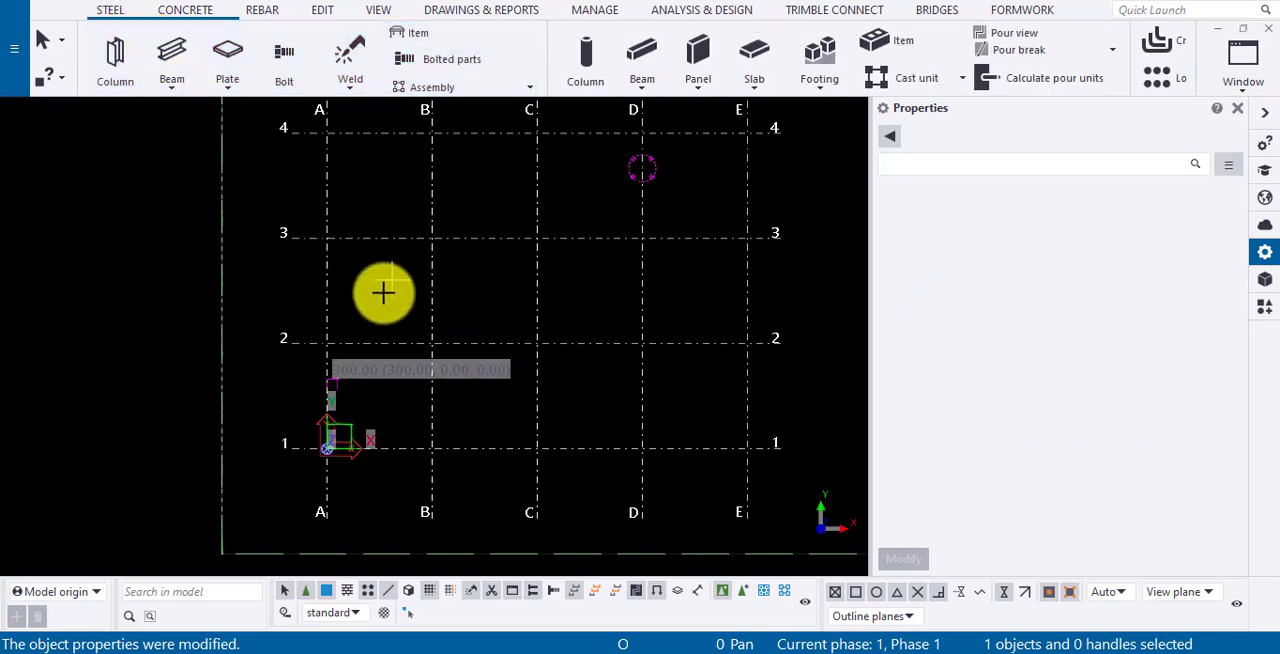
pyautogui.hotkey('ctrl', 'Tab')
pyautogui.scroll(5, 433, 348)
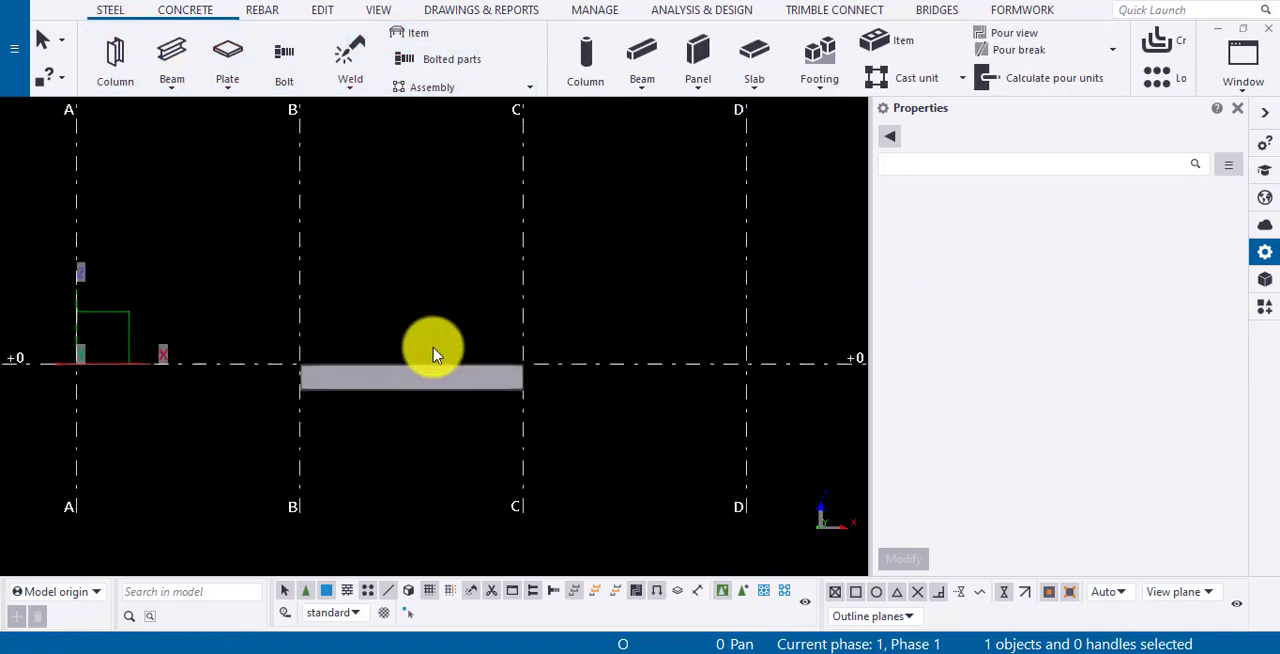
pyautogui.scroll(-4, 450, 352)
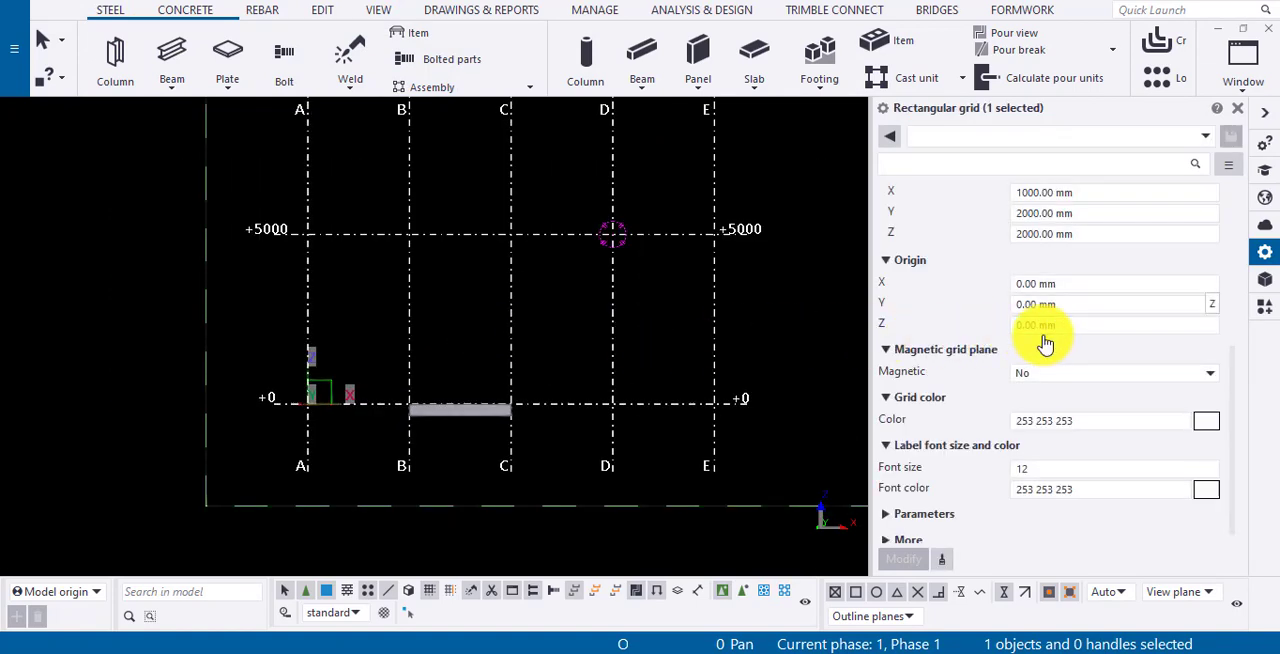
# - Set the rectangular grid's magnetic grid plane option to Yes and apply the change
pyautogui.click(1051, 373)
pyautogui.click(1051, 411)
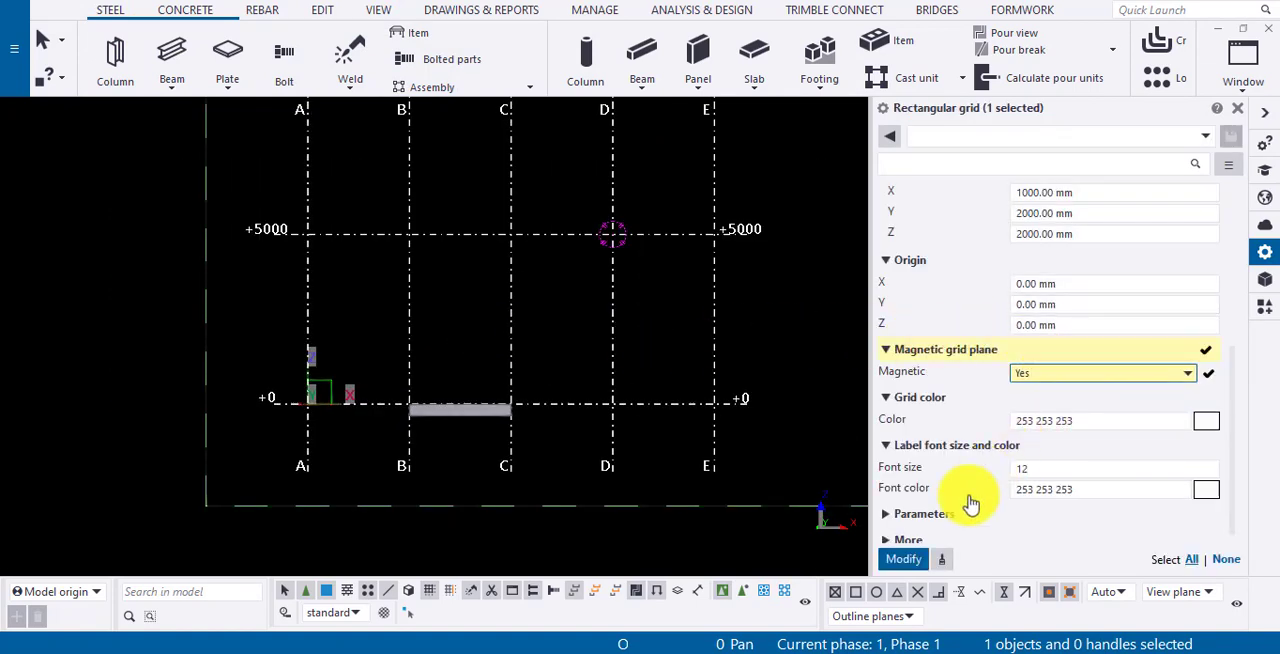
pyautogui.click(904, 559)
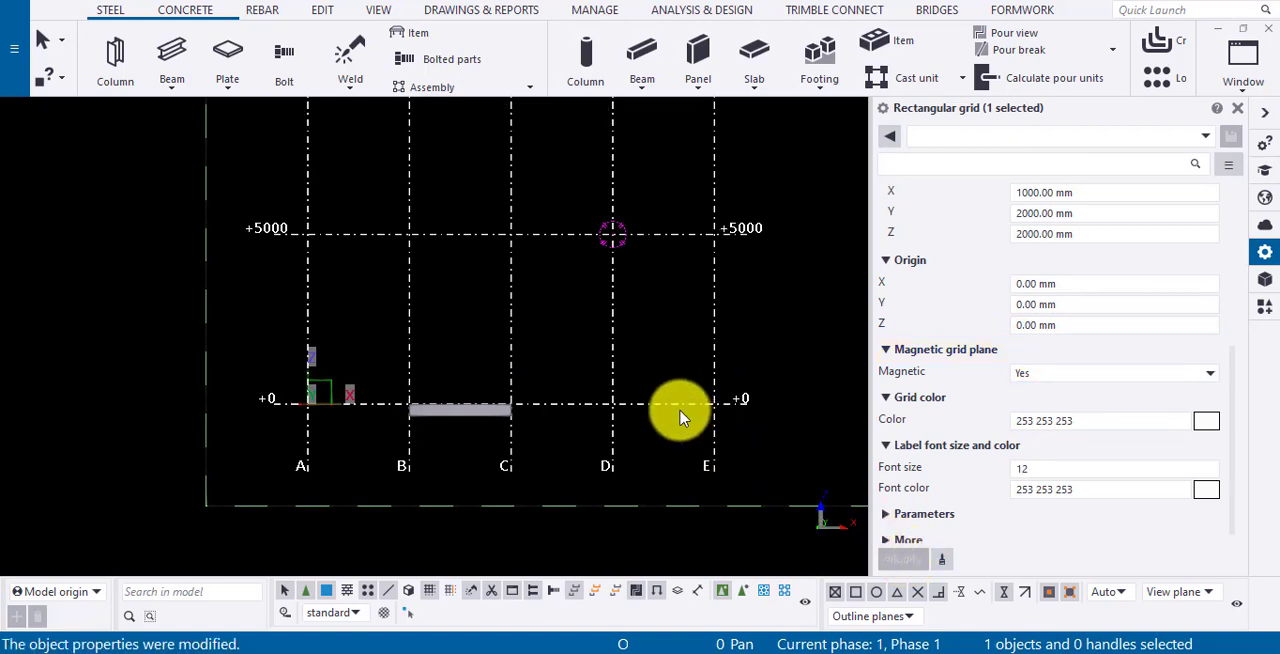
# - Set the magnetic grid's origin Z value to 500 mm and apply the change
pyautogui.click(1030, 326)
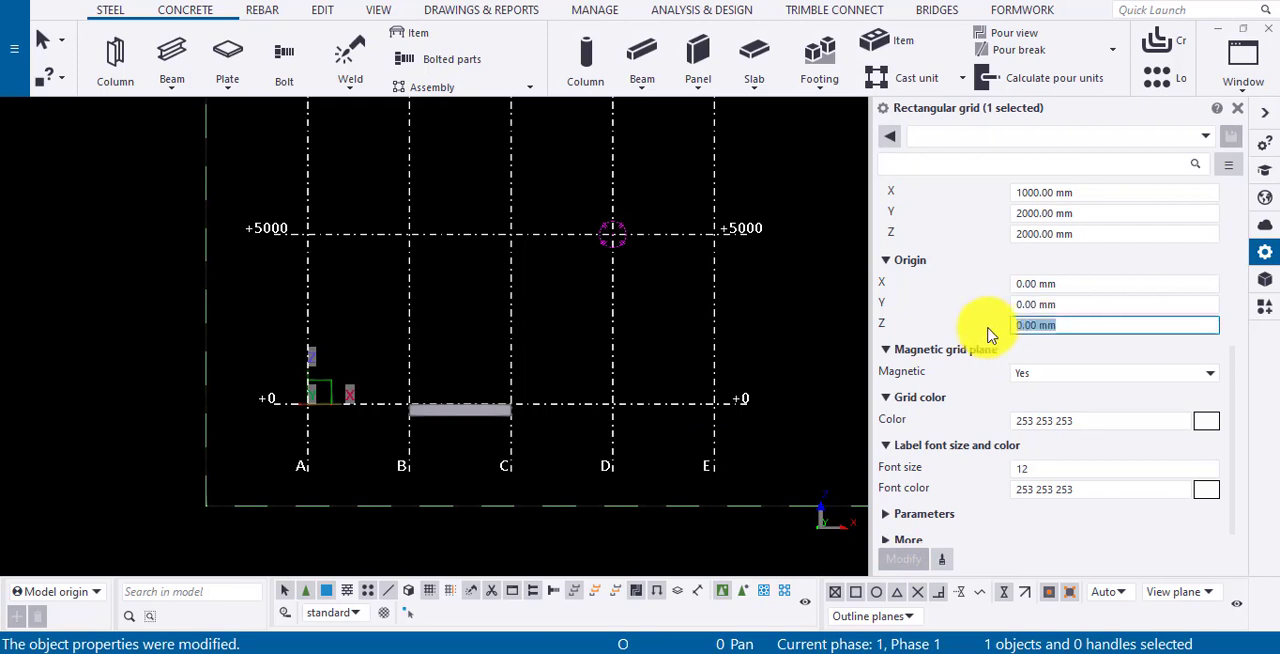
pyautogui.write('500')
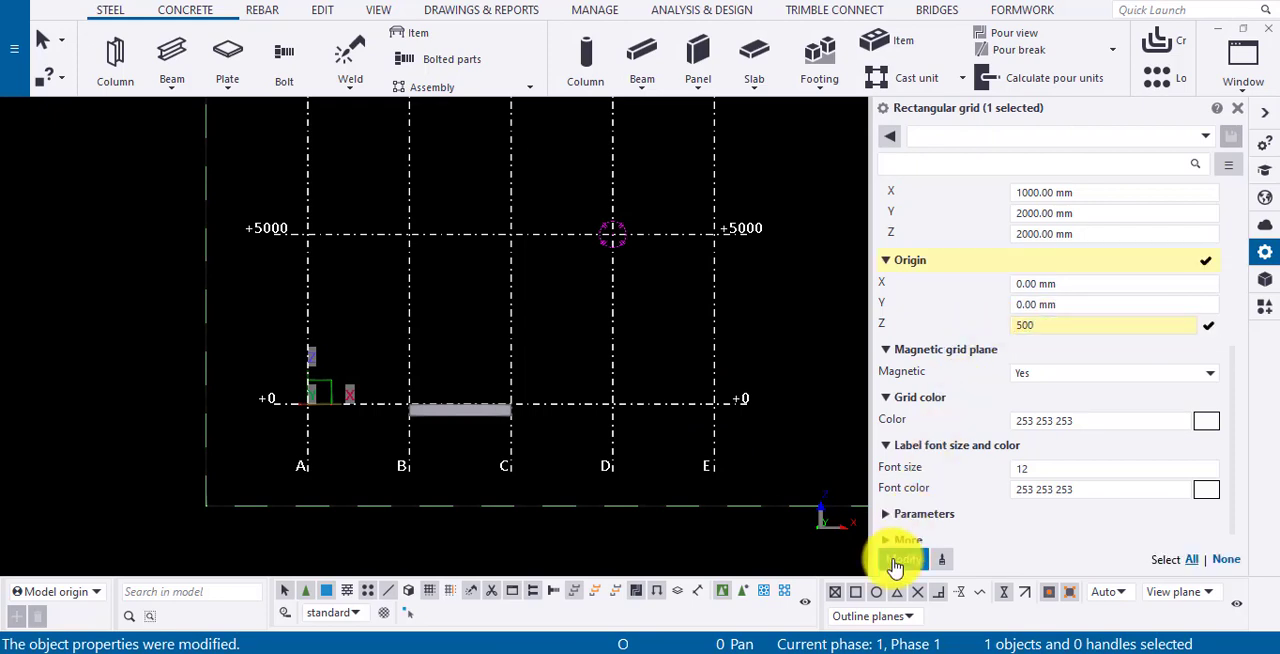
pyautogui.click(904, 559)
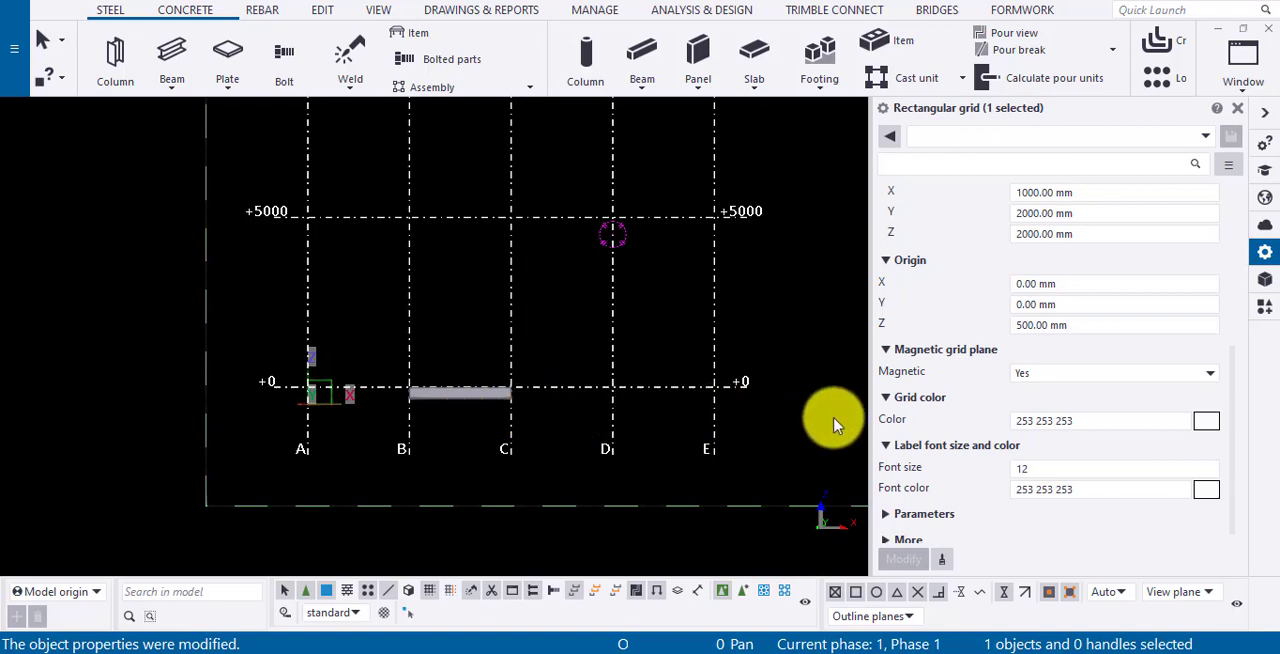
# - Return the magnetic grid's origin Z value to 0 and apply the change
pyautogui.scroll(-1, 912, 428)
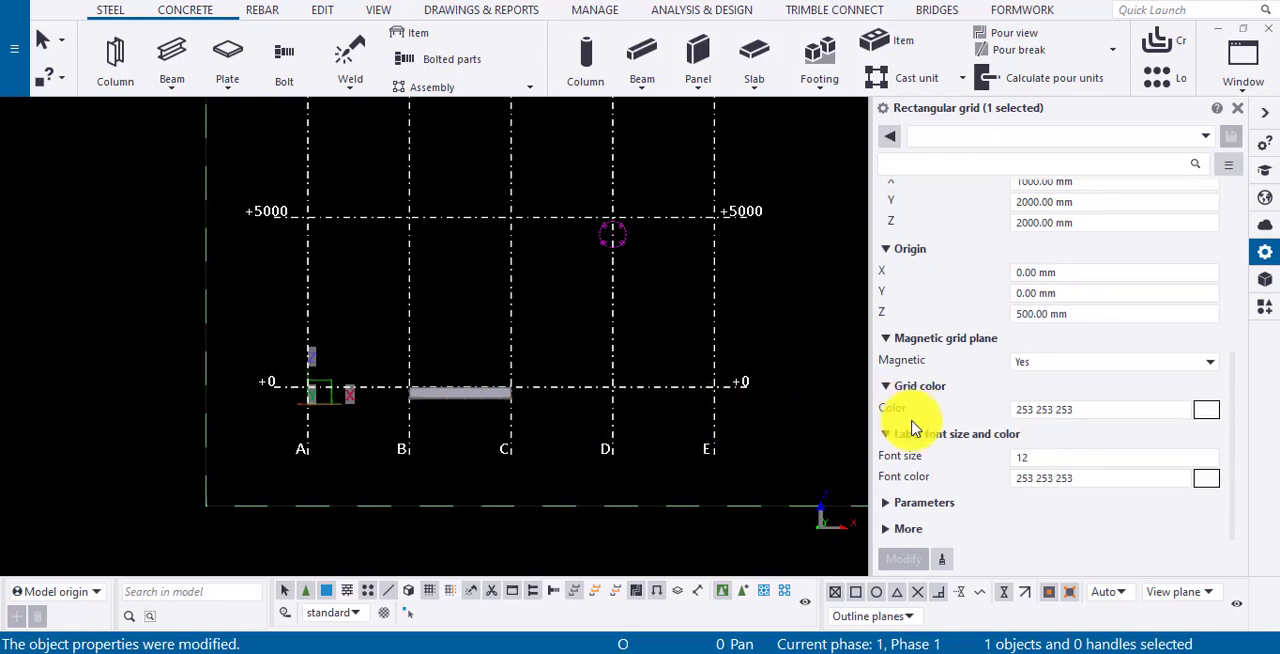
pyautogui.moveTo(1074, 316); pyautogui.dragTo(940, 334)
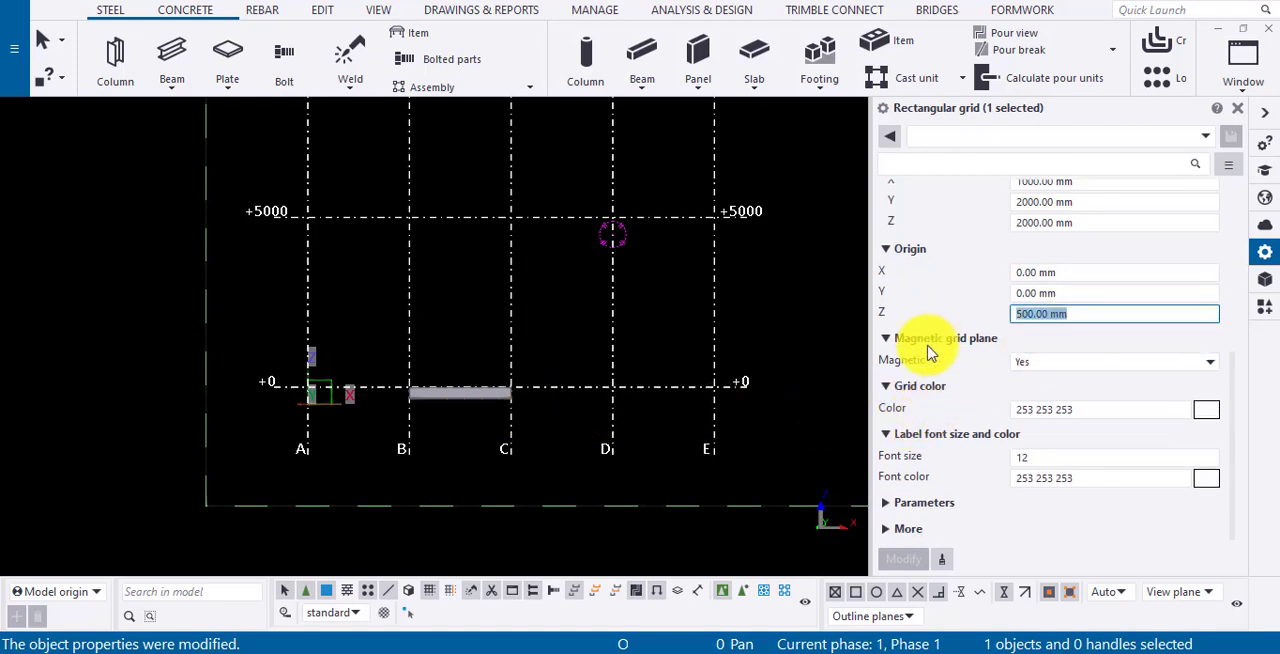
pyautogui.write('0')
pyautogui.click(905, 558)
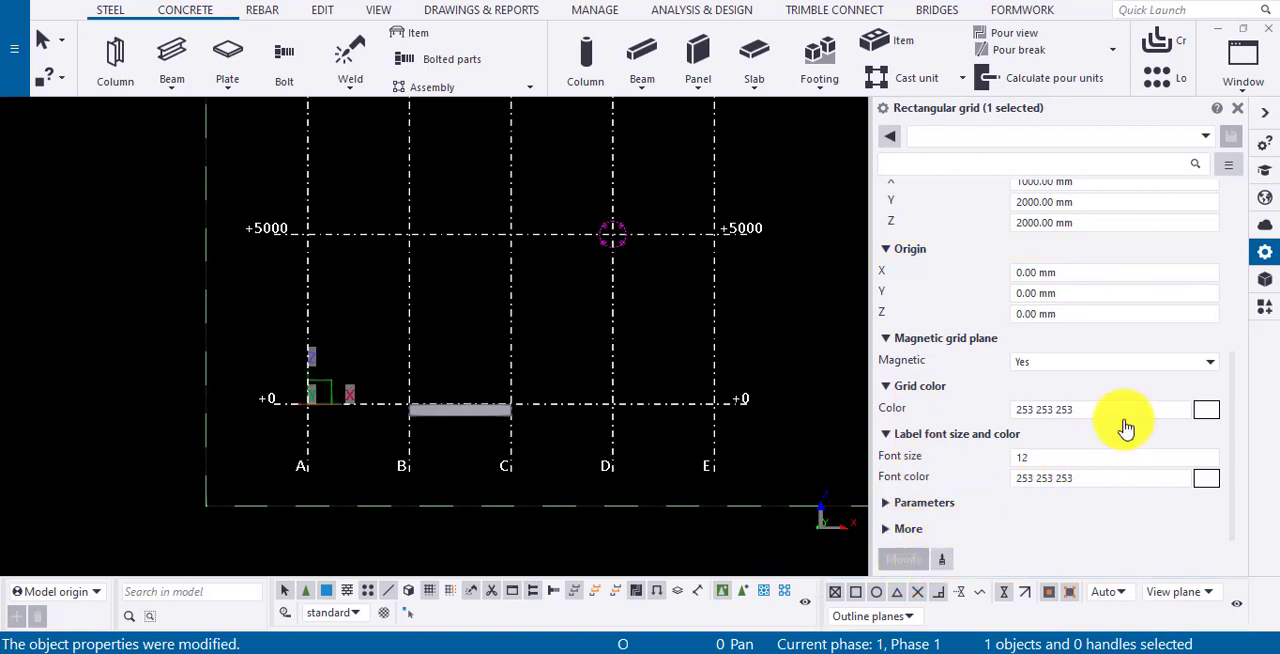
# - Change the grid color to a dull pink, 203 147 147, and apply it to the grid
pyautogui.click(1205, 413)
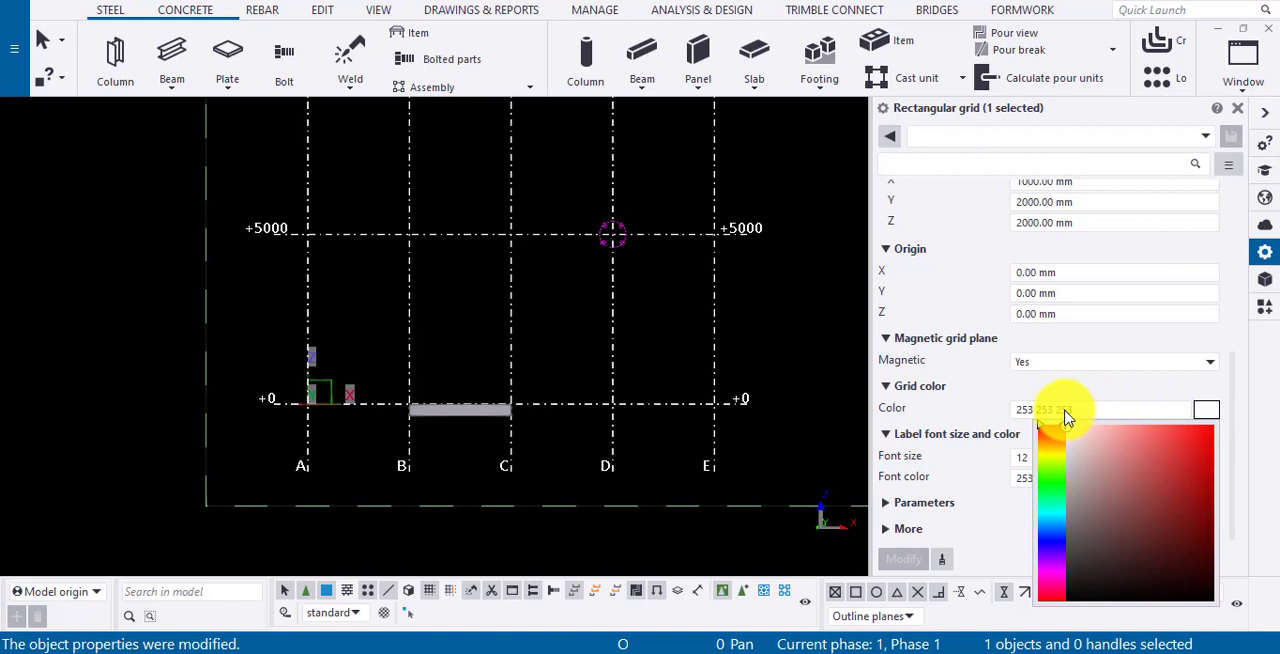
pyautogui.click(1106, 462)
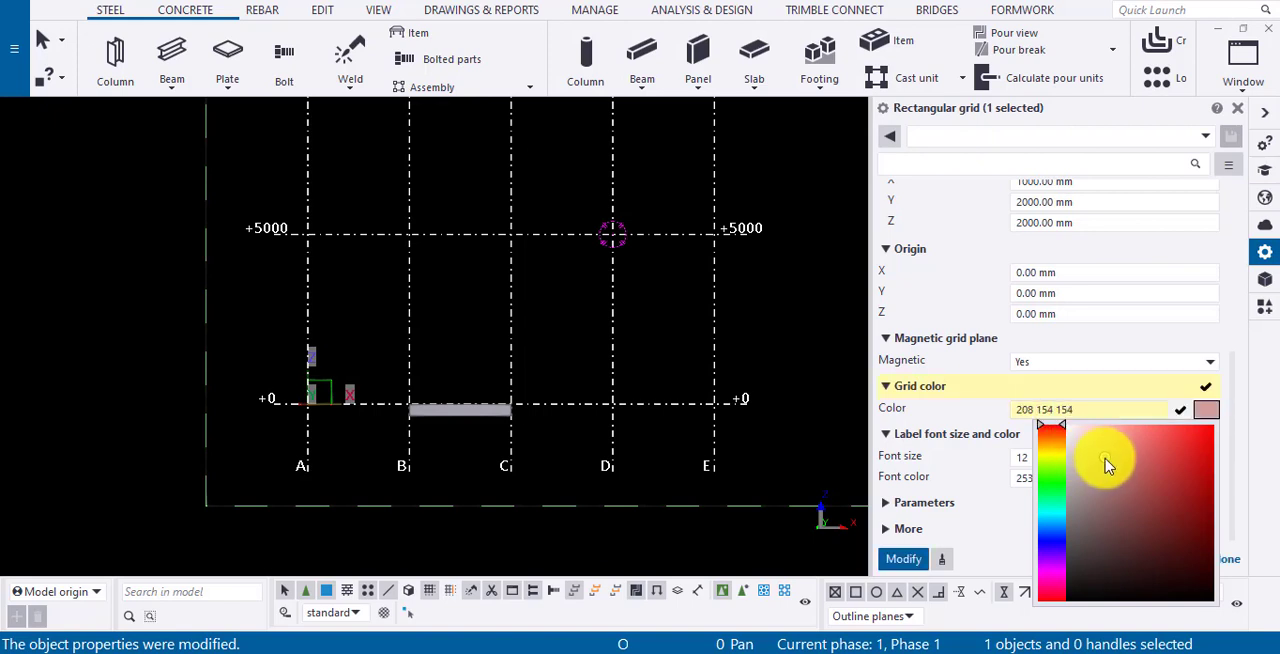
pyautogui.click(906, 561)
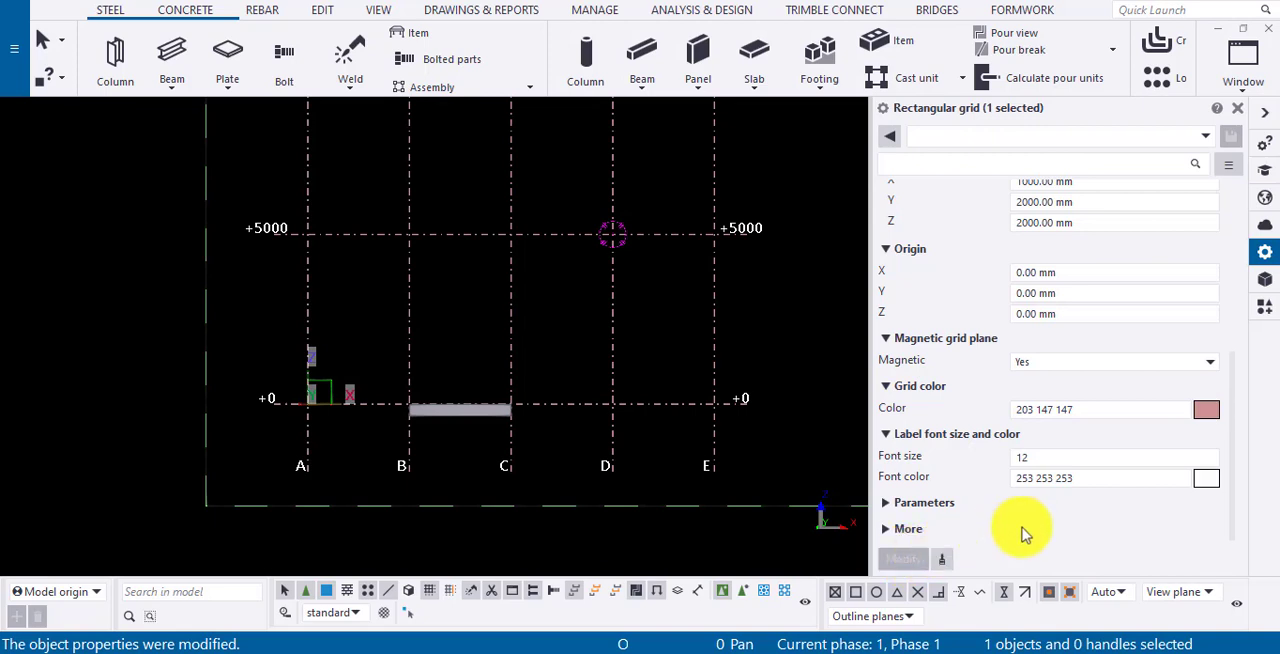
# - Change the grid label font color to a brownish pink, 160 124 124, and apply it
pyautogui.click(1210, 481)
pyautogui.click(1104, 562)
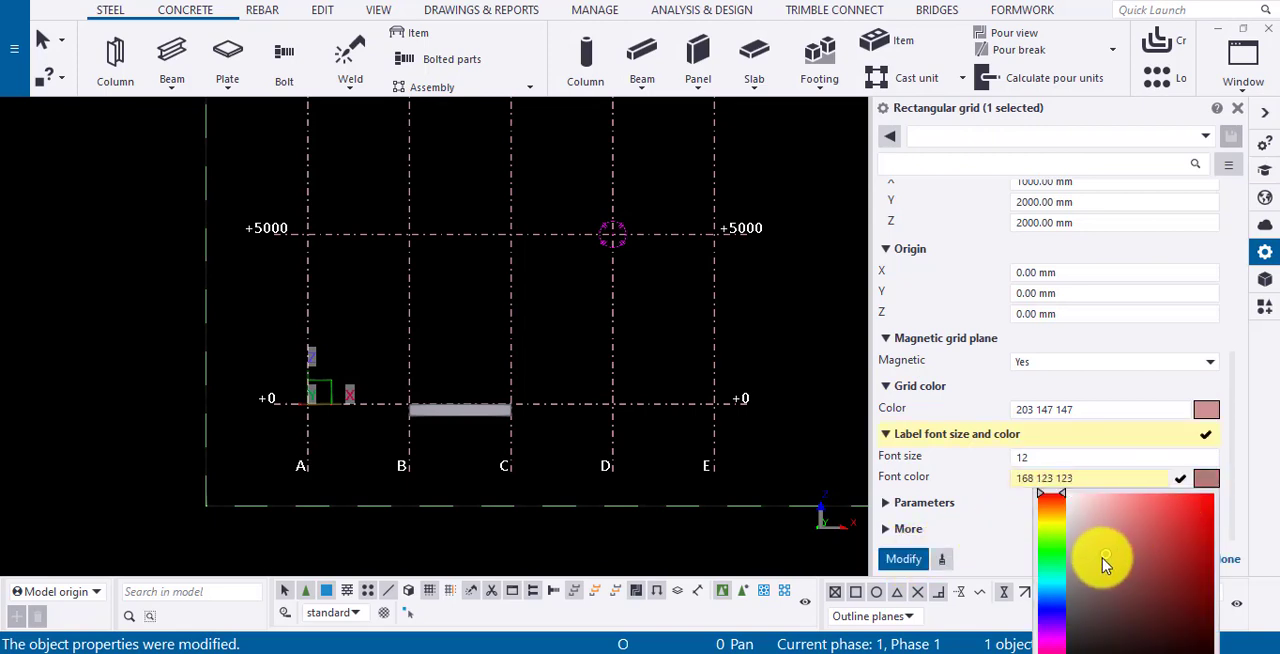
pyautogui.click(903, 559)
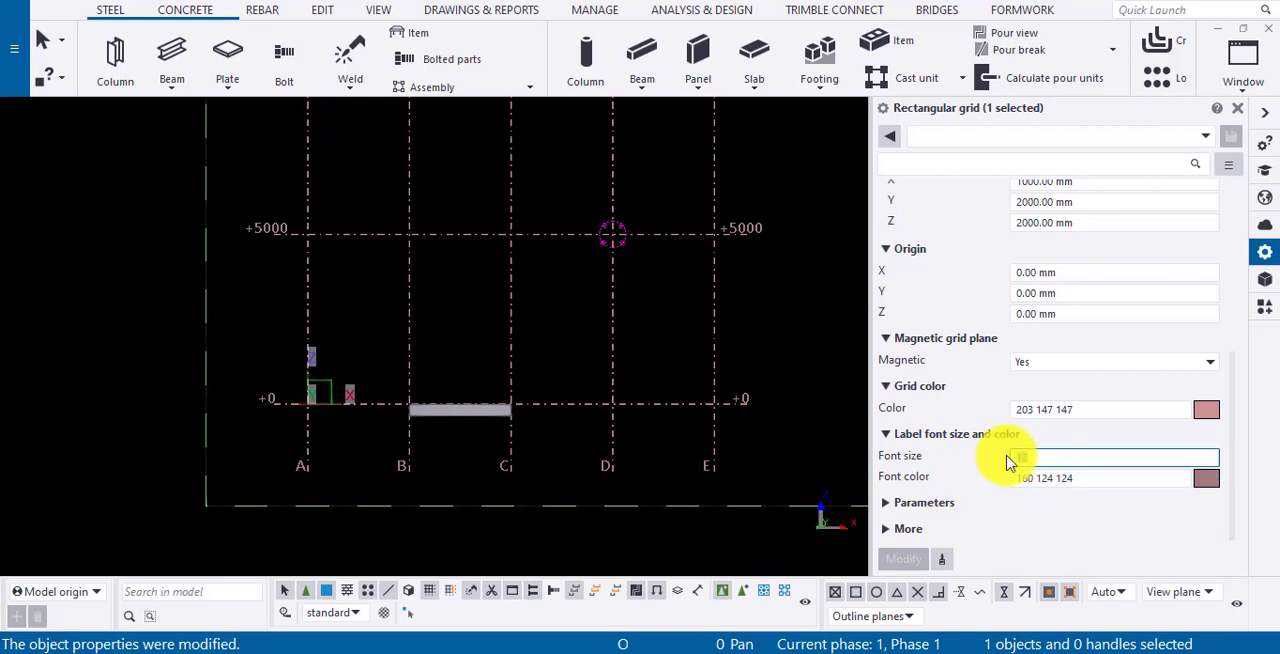
# - Set the grid label font size to 14 and apply the change
pyautogui.click(1010, 462)
pyautogui.write('14')
pyautogui.click(903, 559)
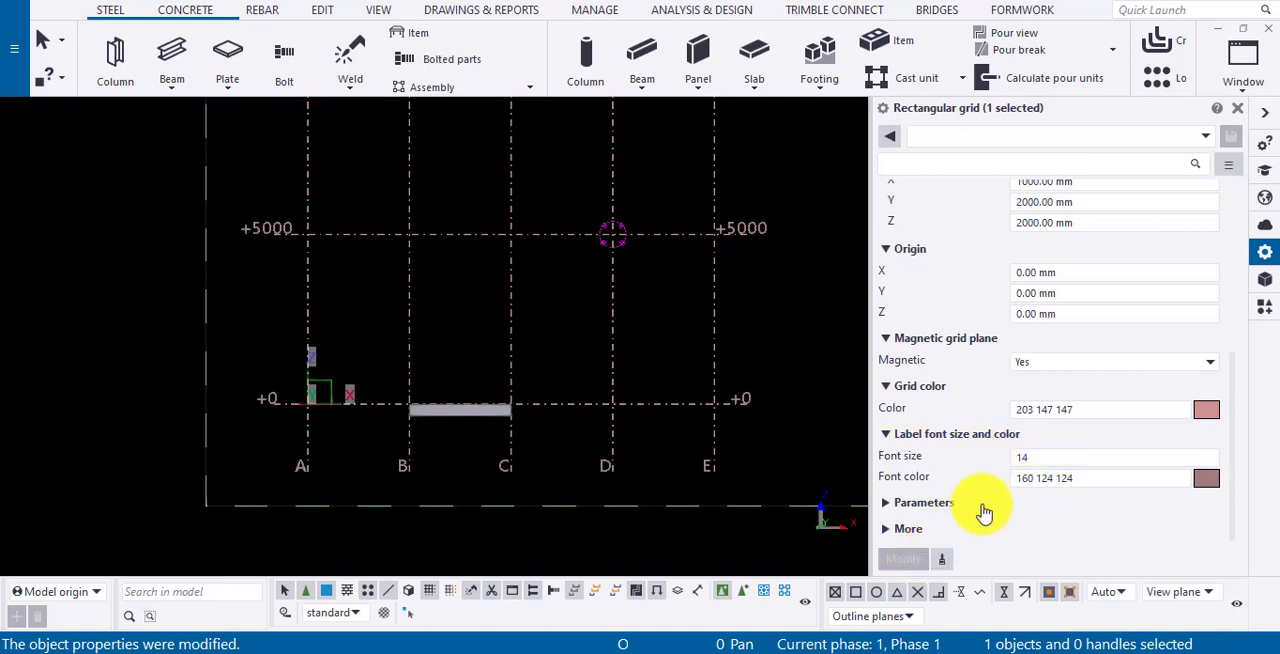
# - Set the grid label font size to 10 and apply the change
pyautogui.doubleClick(1030, 457)
pyautogui.write('10')
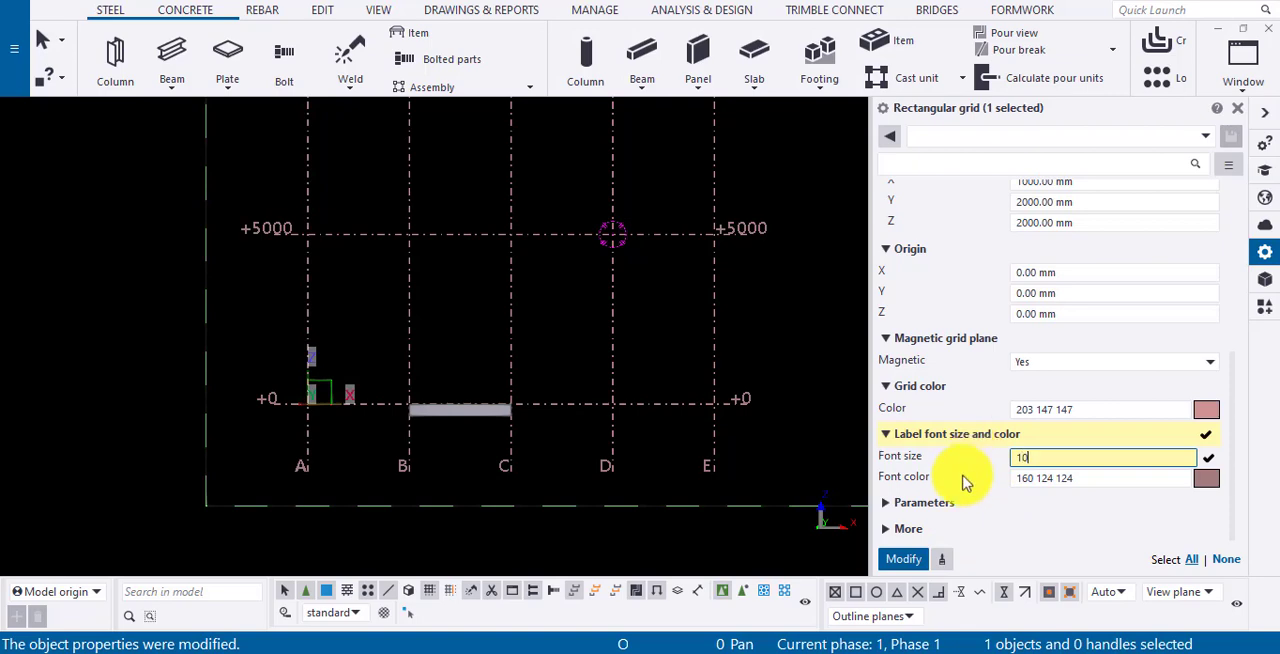
pyautogui.click(903, 559)
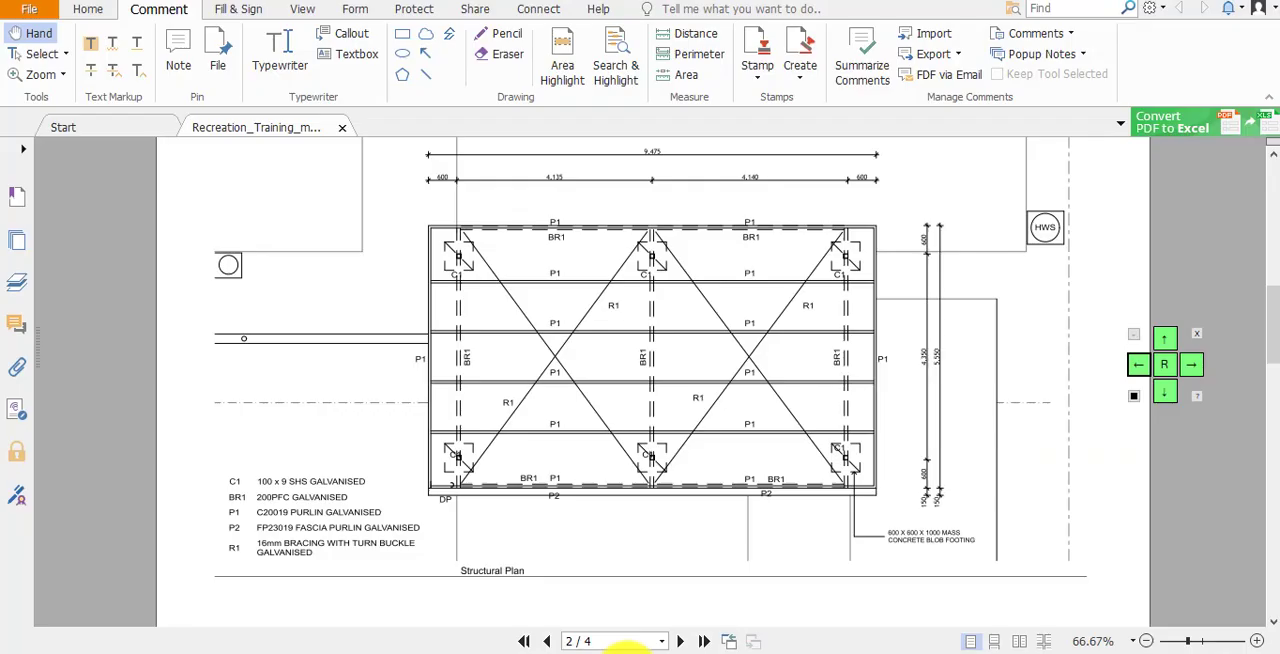
pyautogui.scroll(1, 780, 320)
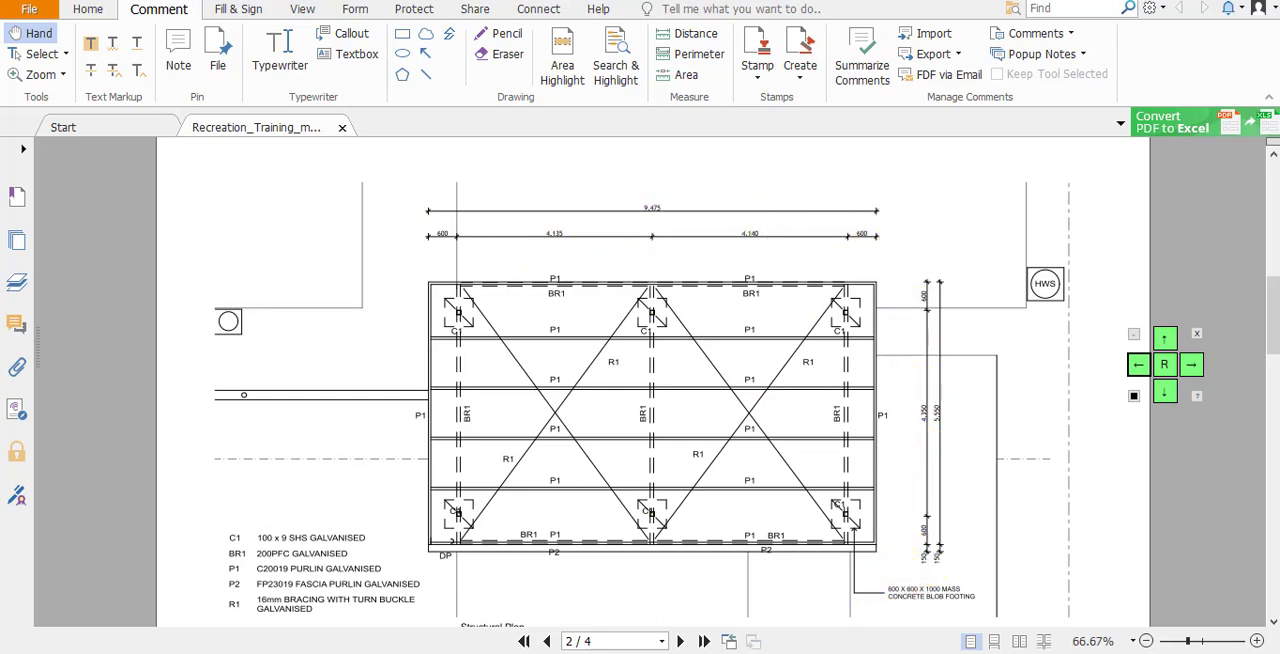
pyautogui.click(812, 653)
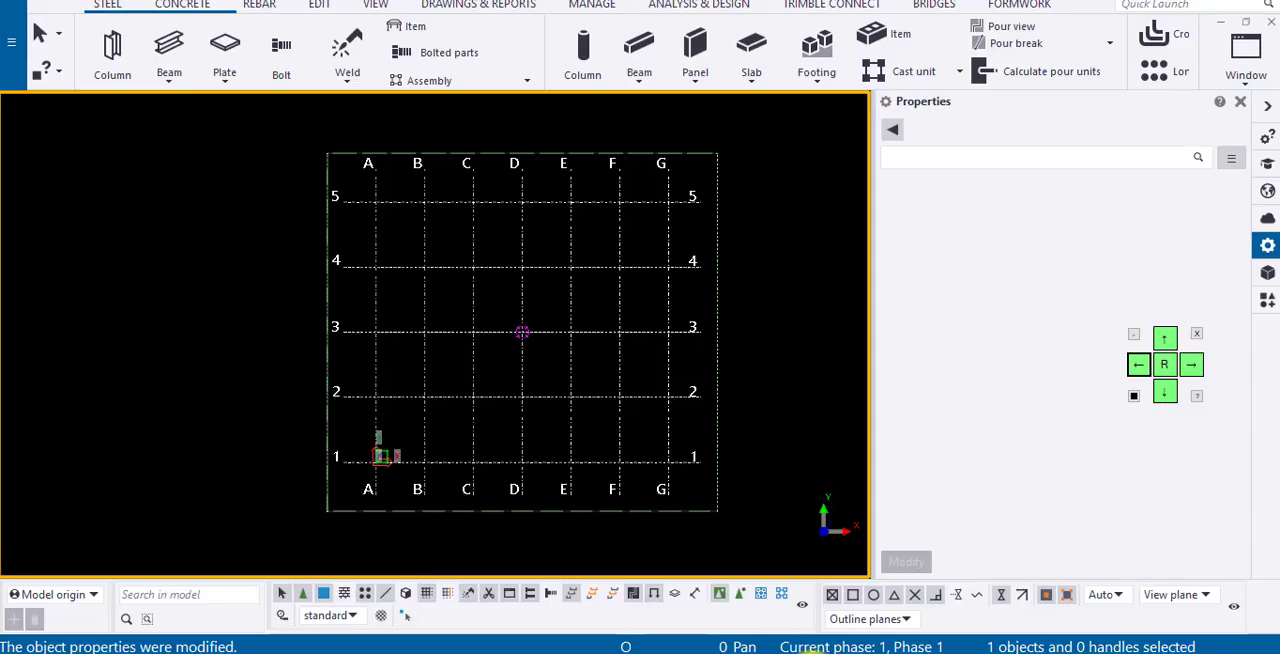
pyautogui.click(584, 335)
pyautogui.moveTo(1103, 208); pyautogui.dragTo(1008, 214)
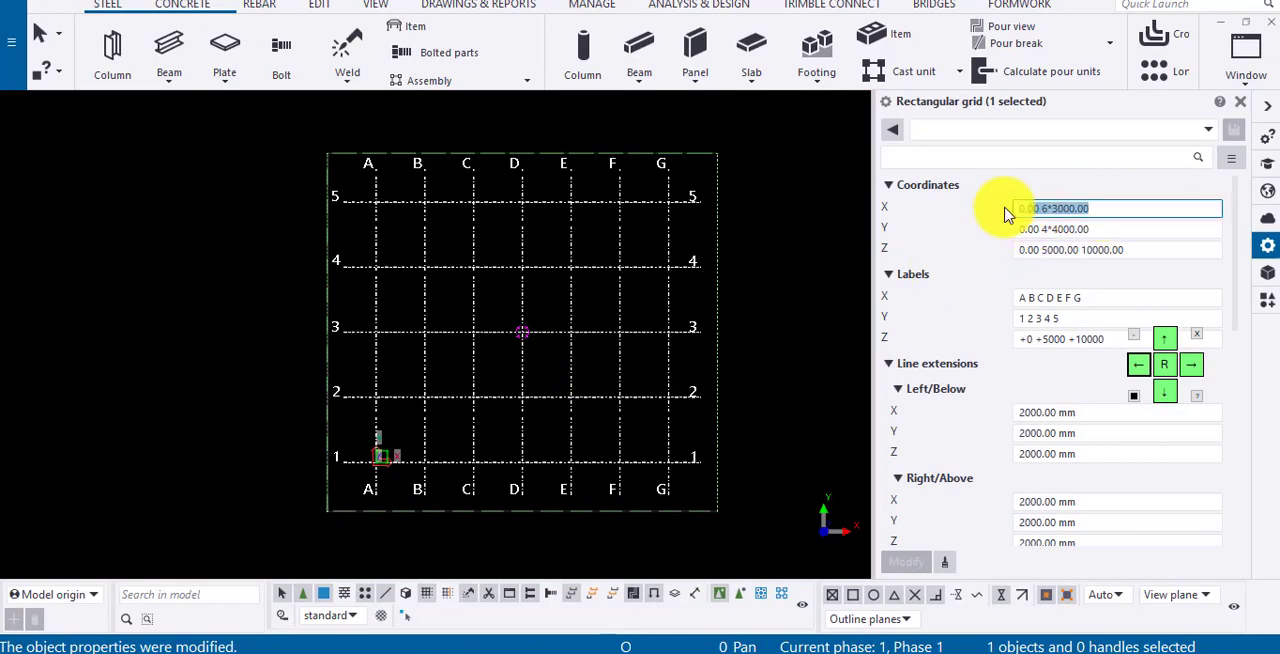
pyautogui.write('0')
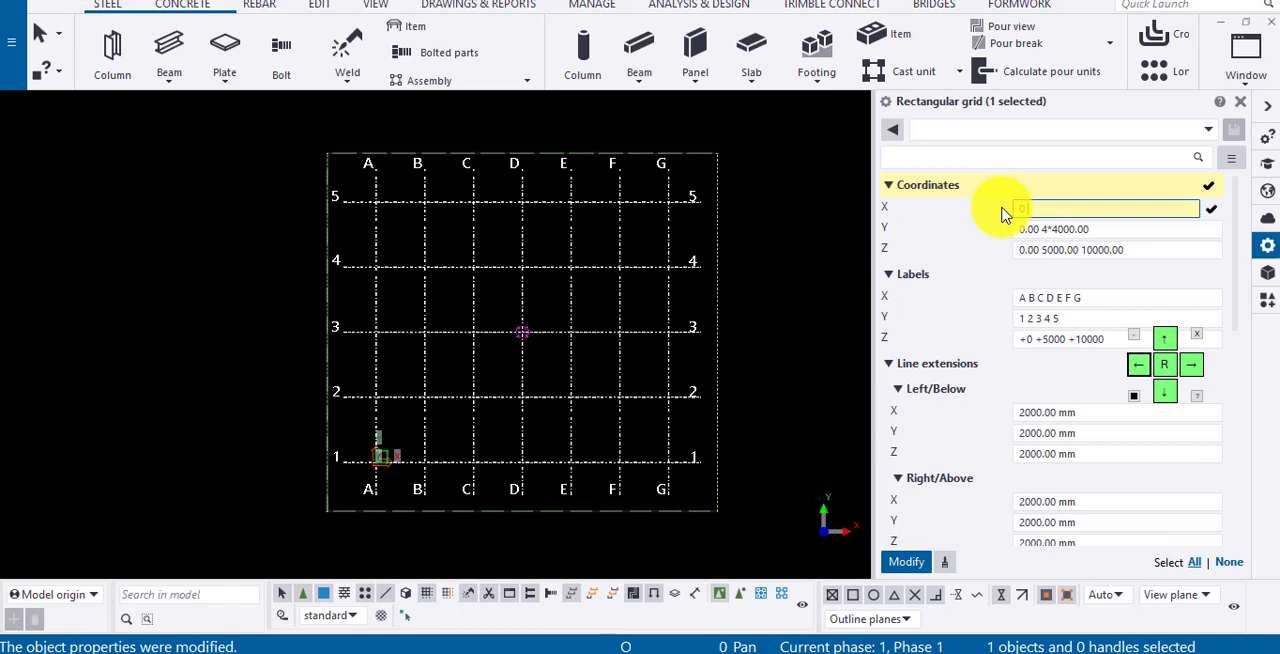
pyautogui.write(' 600 4135 4140 600')
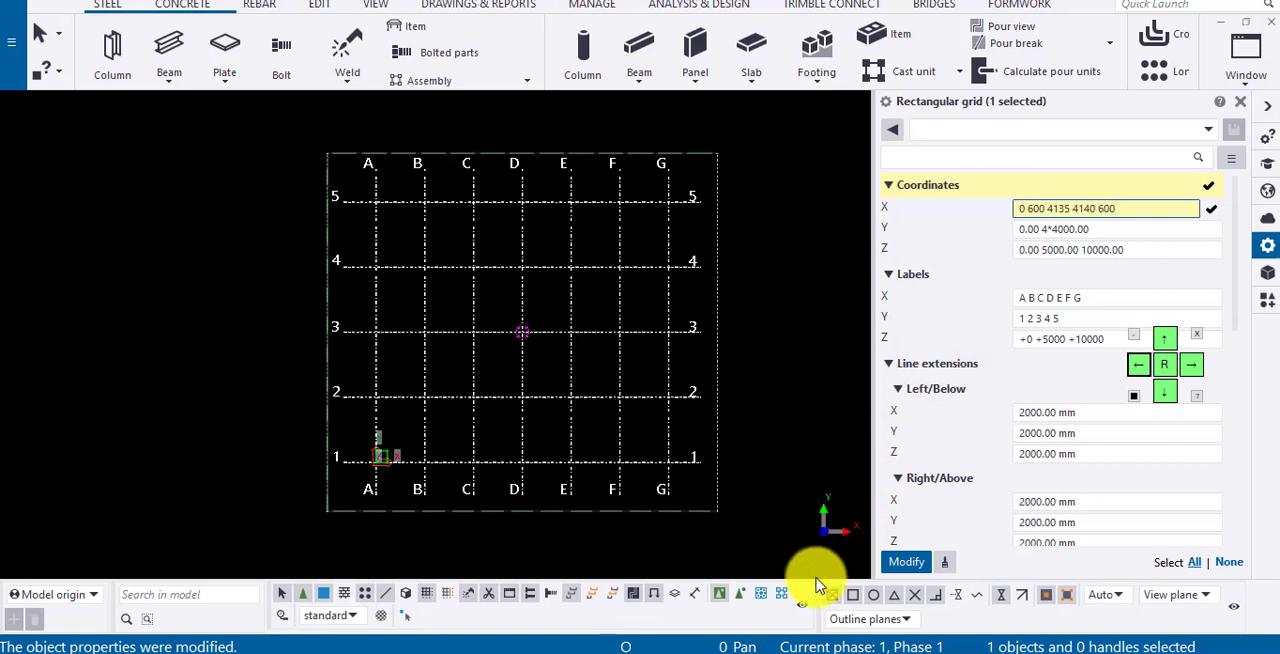
pyautogui.click(616, 653)
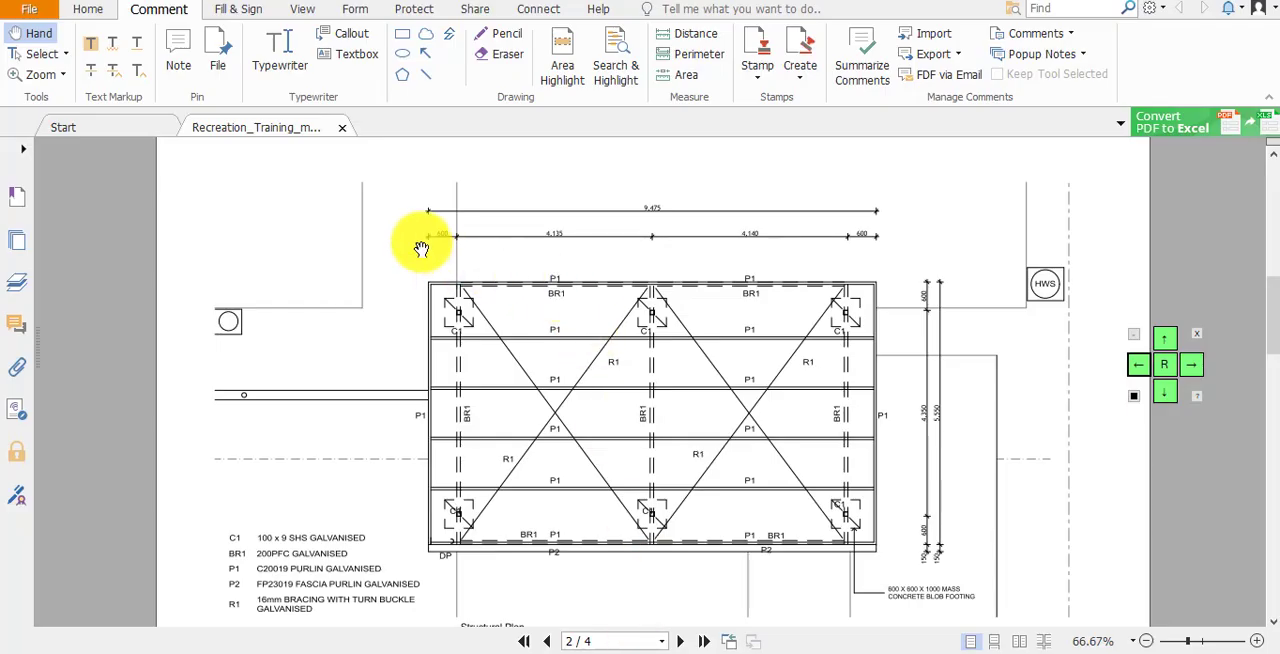
pyautogui.hotkey('alt', 'Tab')
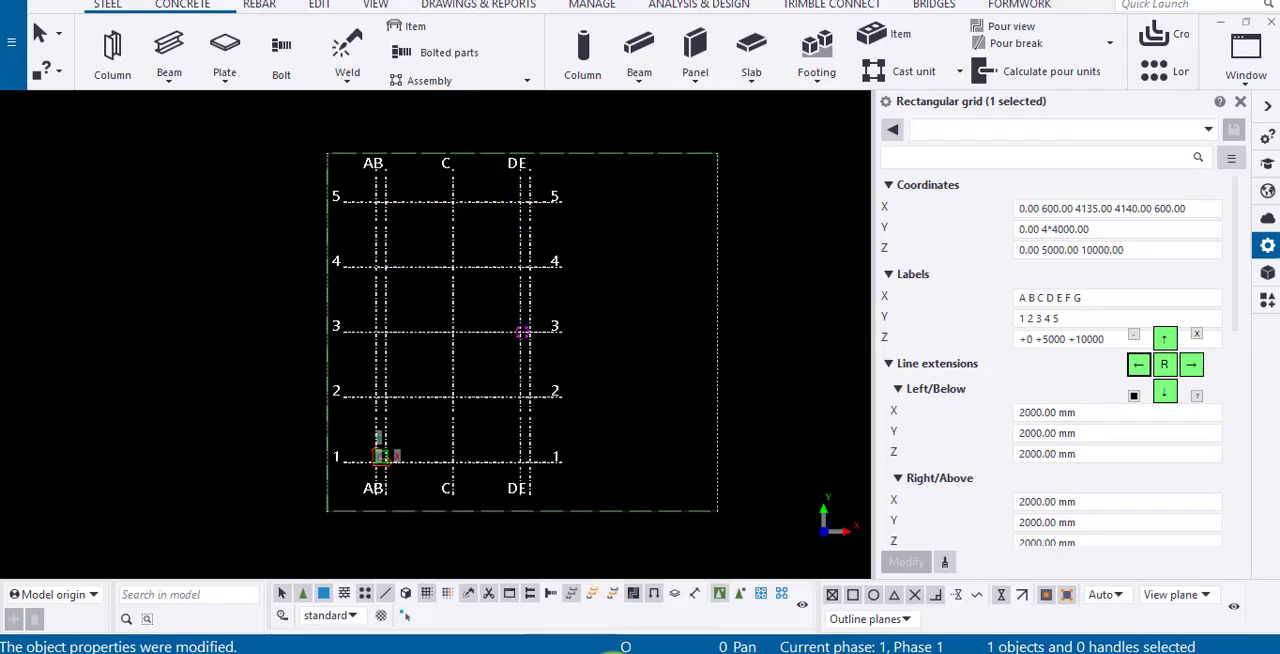
pyautogui.click(616, 652)
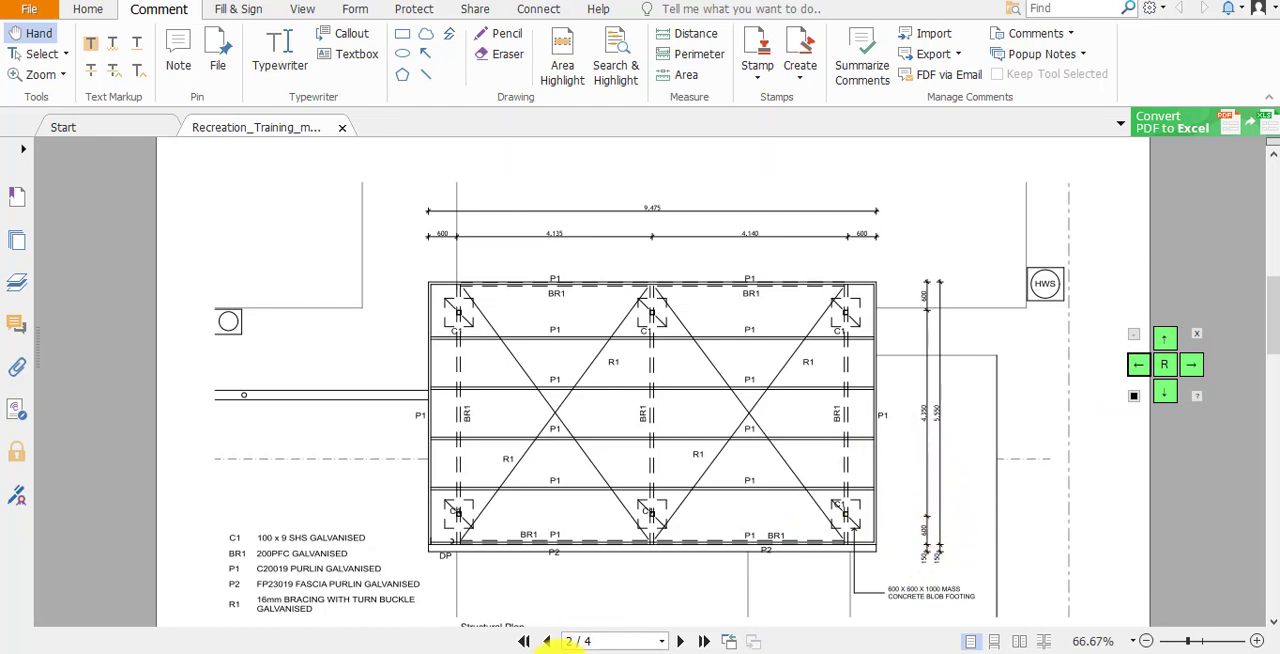
pyautogui.click(805, 652)
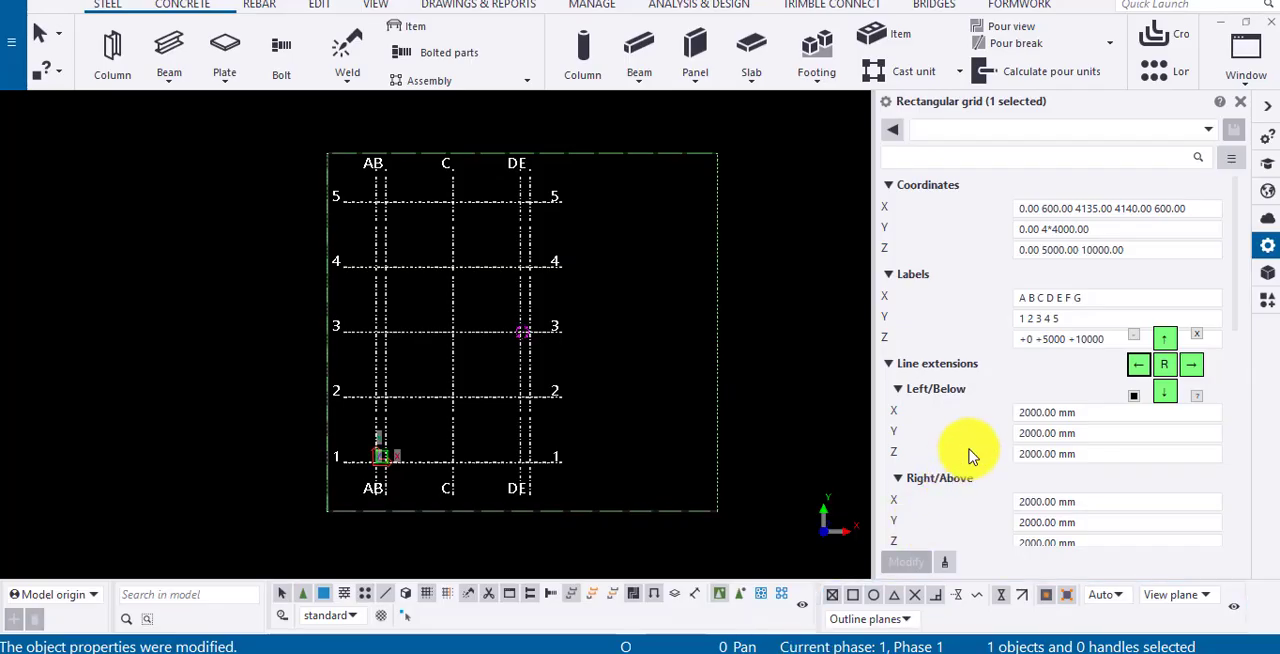
pyautogui.click(1063, 229)
pyautogui.moveTo(1135, 229); pyautogui.dragTo(815, 228)
pyautogui.write('0')
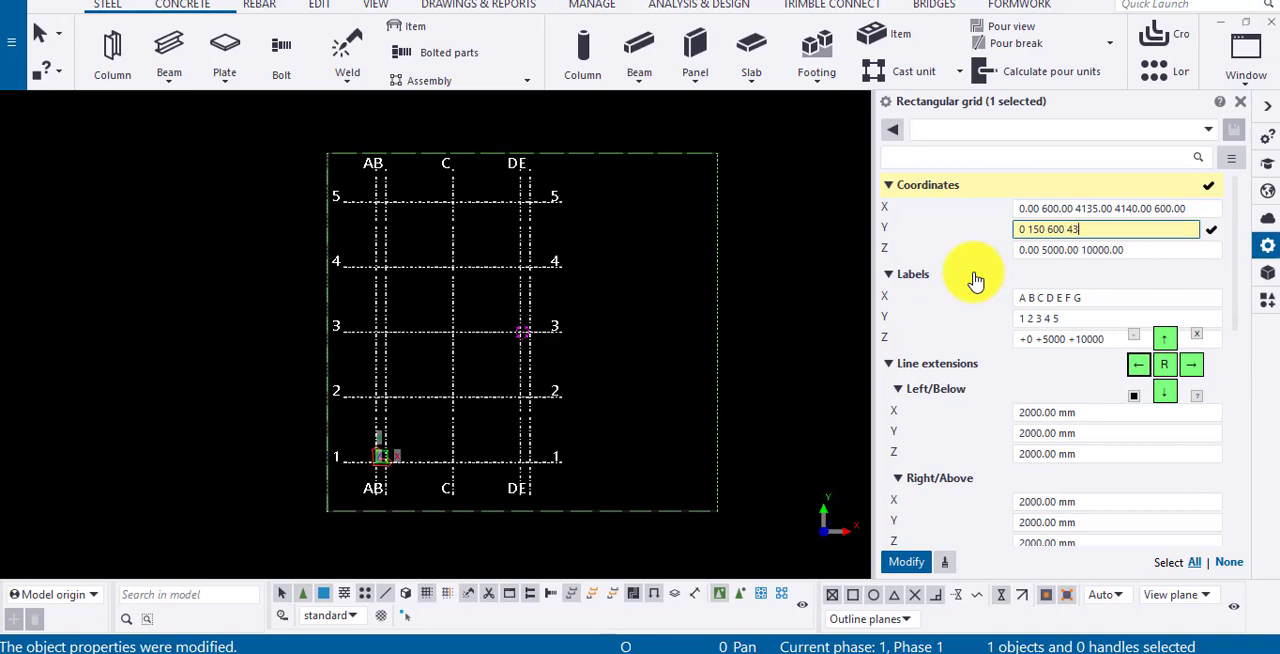
pyautogui.write('150.00 600.00 4350.00 600')
pyautogui.click(904, 560)
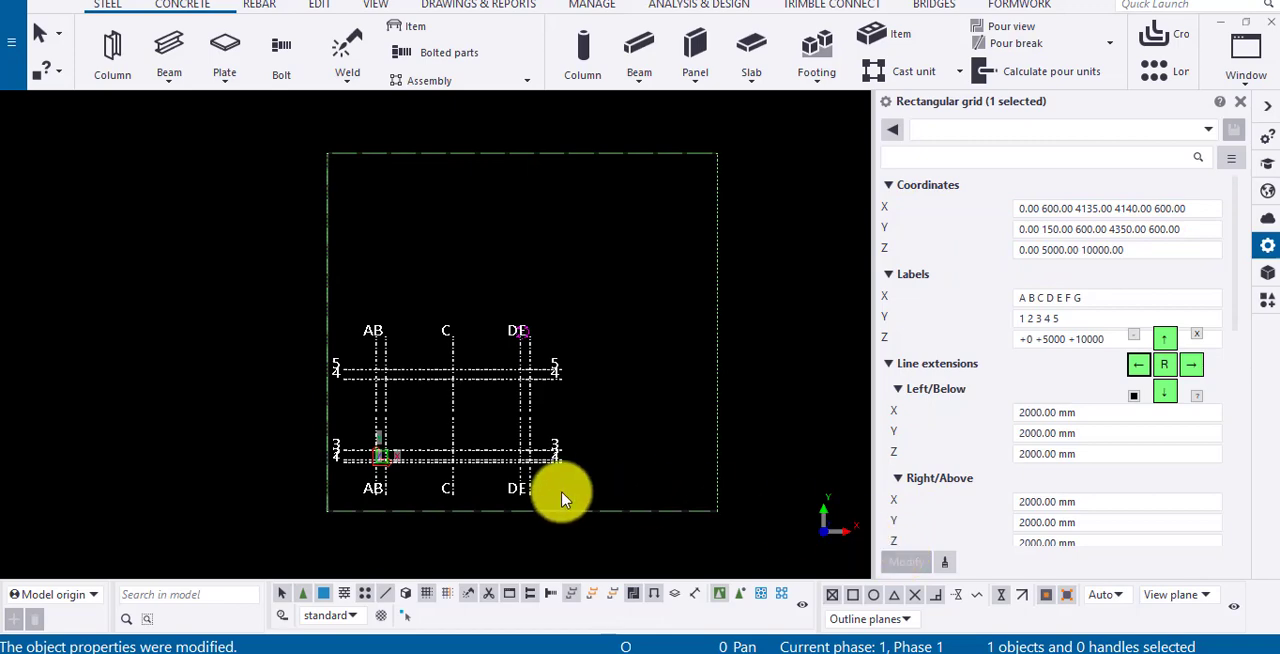
# - Fit the work area of the plan view to the entire model
pyautogui.scroll(4, 391, 489)
pyautogui.rightClick(525, 337)
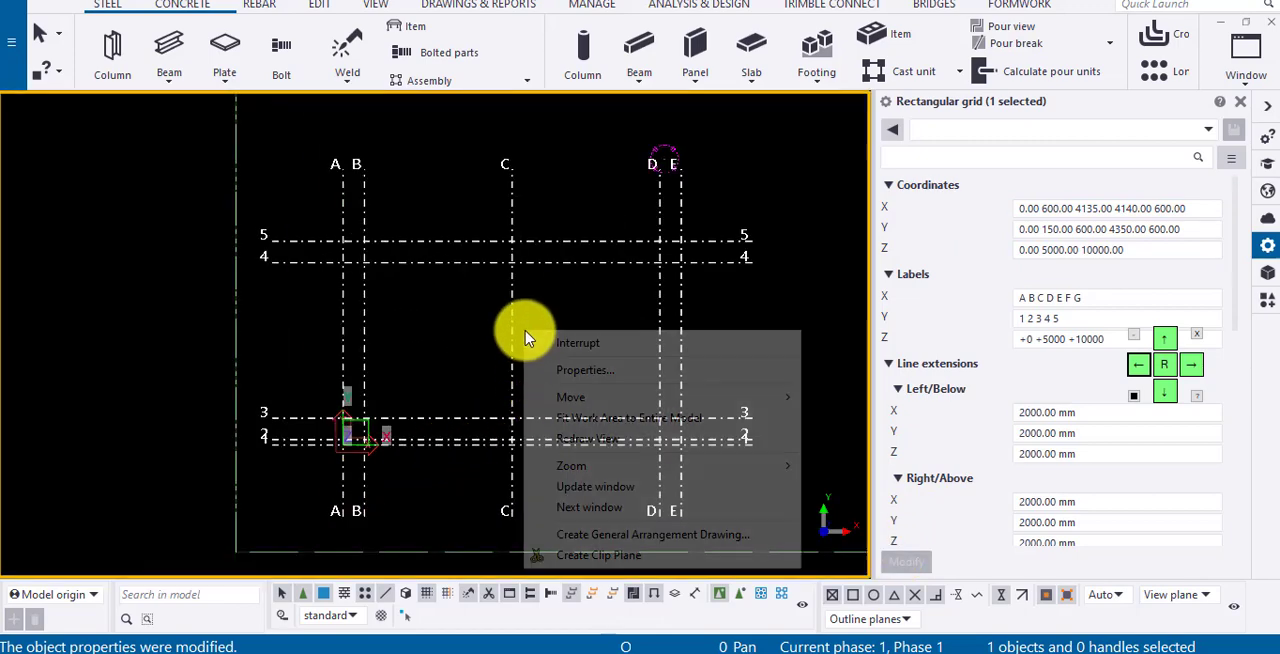
pyautogui.click(580, 419)
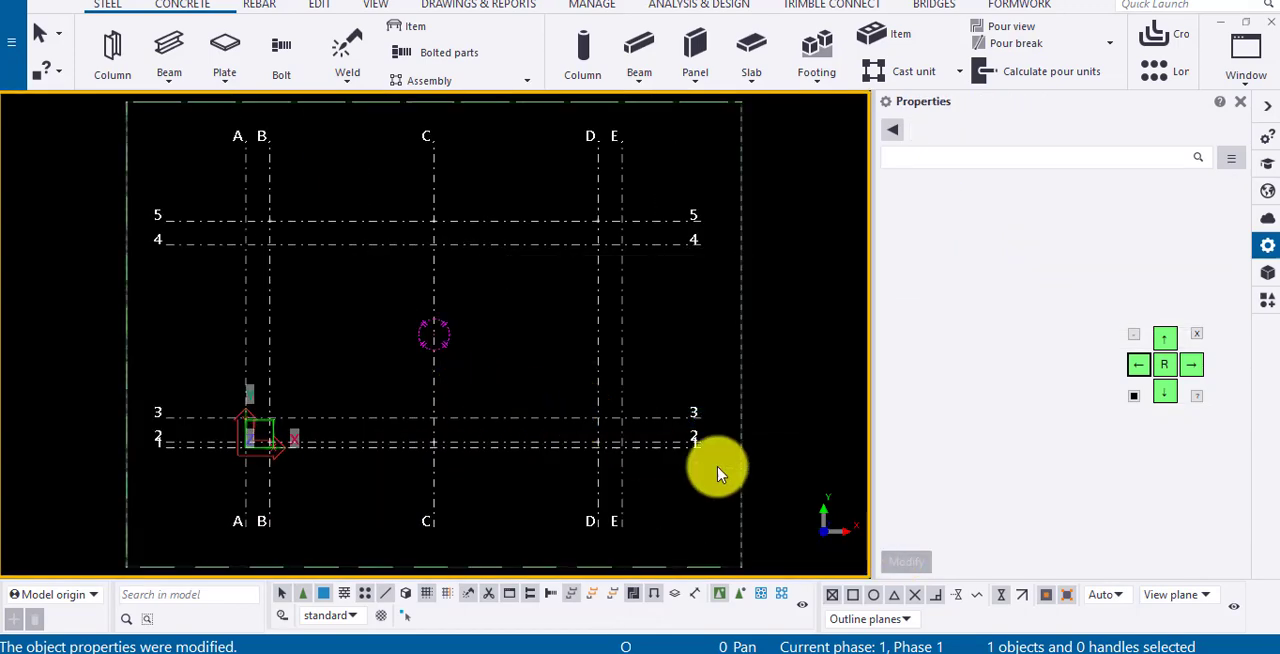
# - Read the heights in Section AA on the PDF's third page, return to Tekla Structures and apply grid Z coordinates 0 3025 3515
pyautogui.click(635, 653)
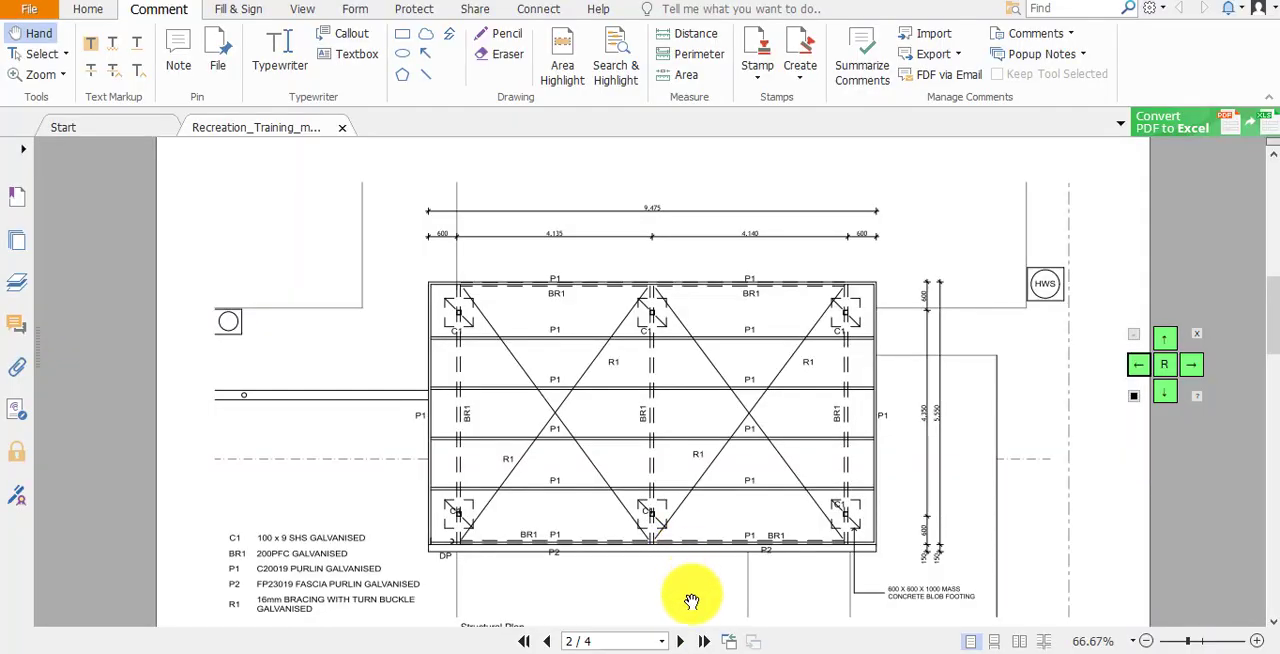
pyautogui.click(682, 641)
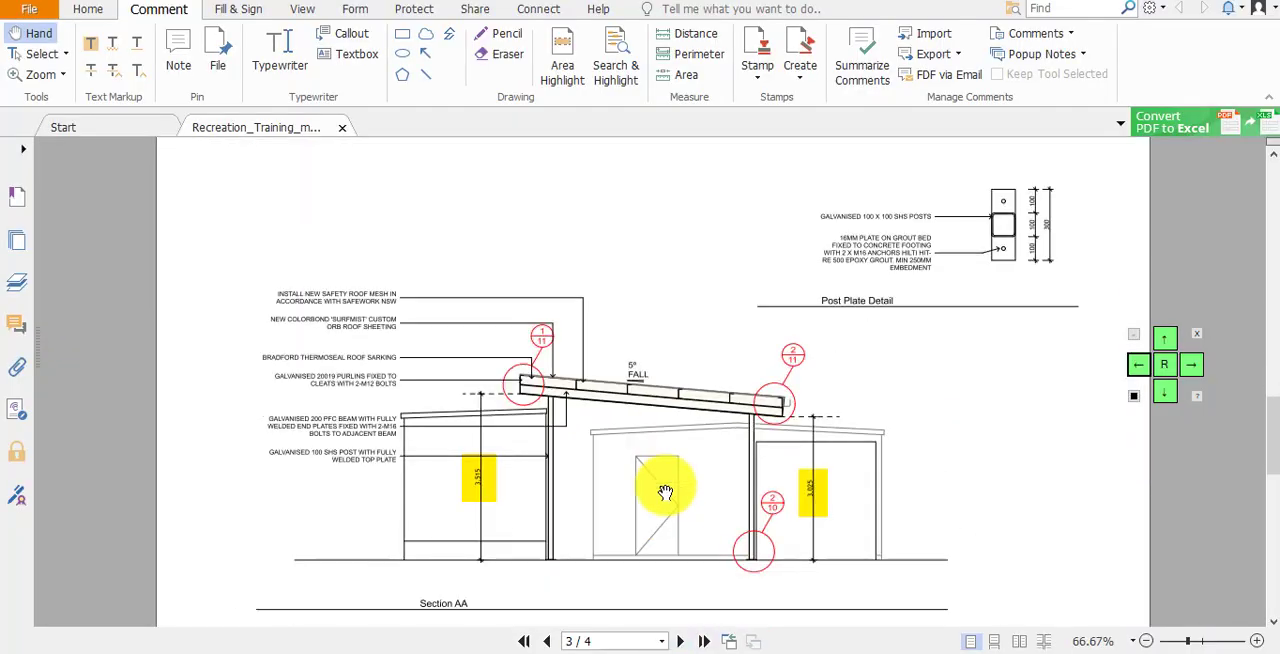
pyautogui.keyDown('ctrl'); pyautogui.scroll(1, 640, 523); pyautogui.keyUp('ctrl')
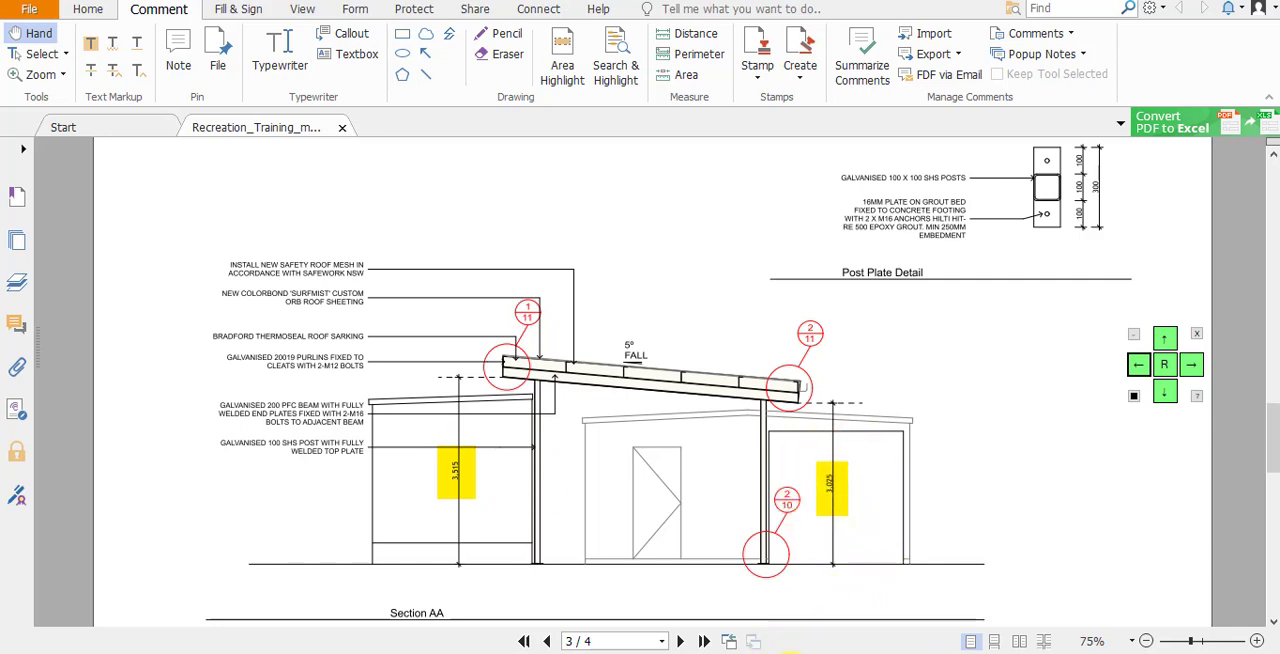
pyautogui.click(797, 653)
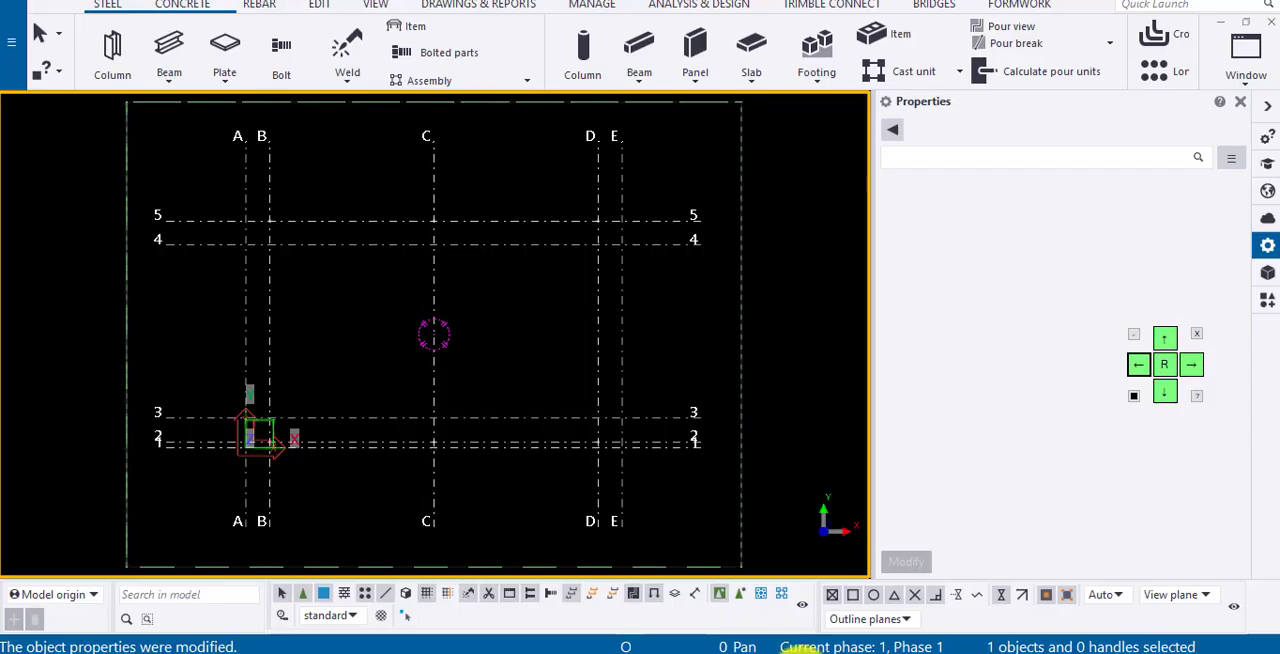
pyautogui.click(613, 330)
pyautogui.click(1066, 249)
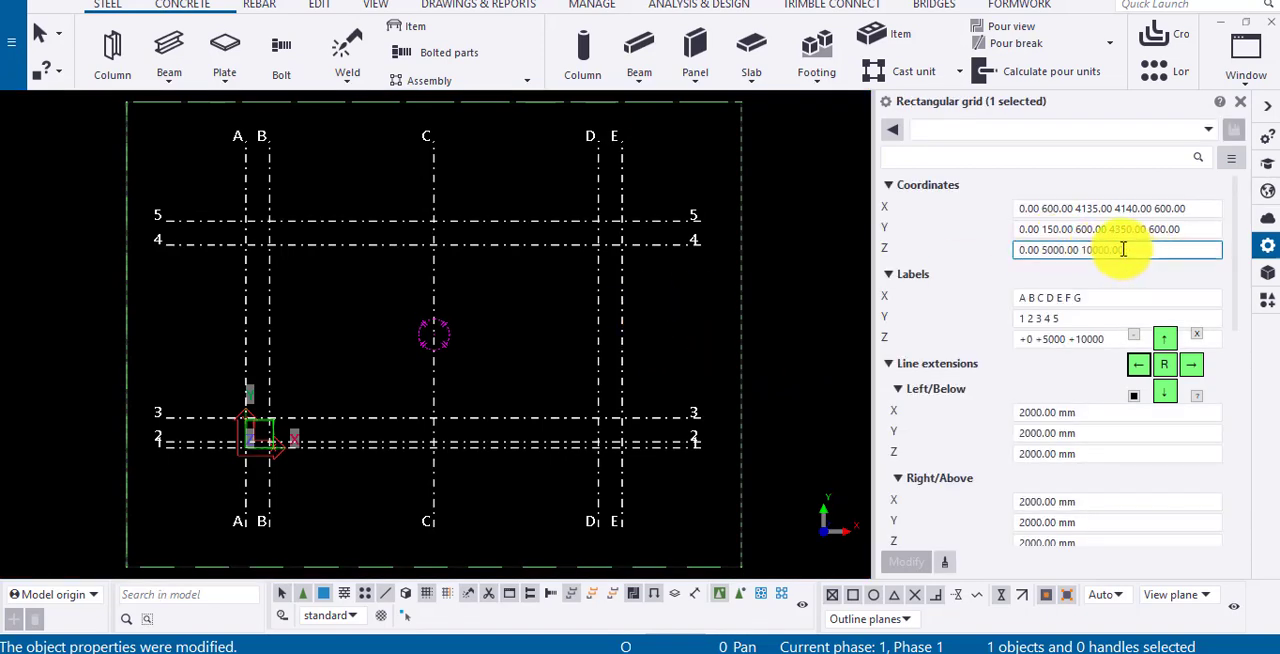
pyautogui.moveTo(1123, 249); pyautogui.dragTo(1049, 246)
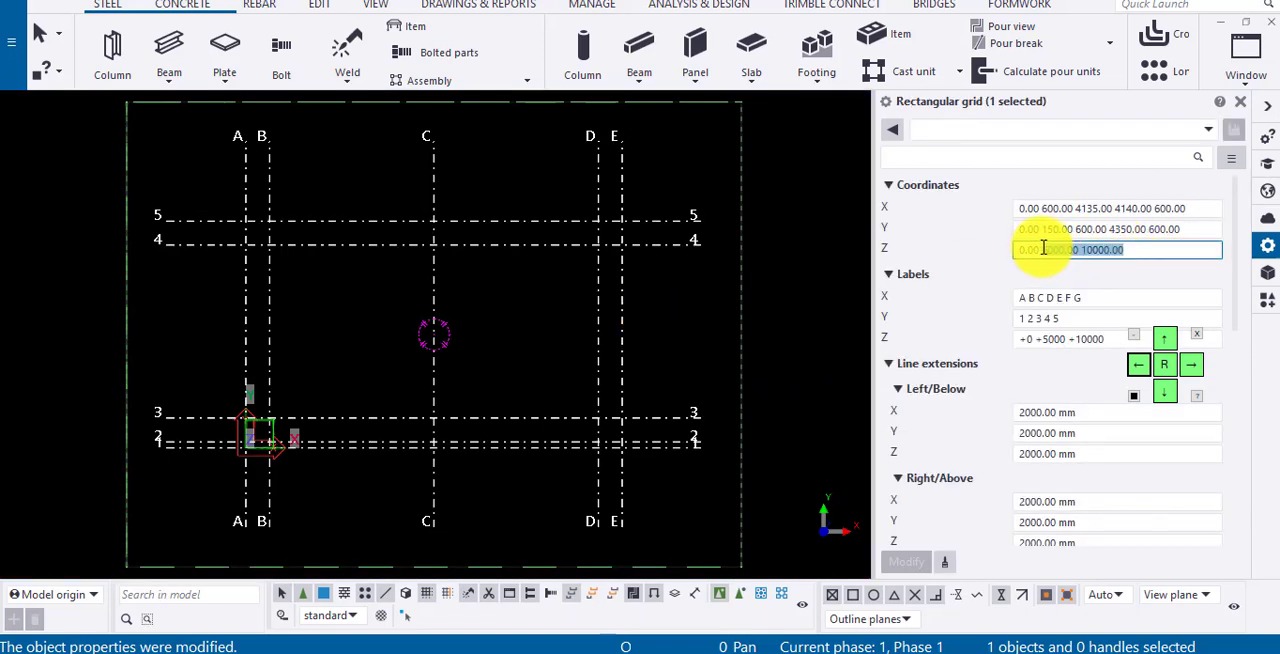
pyautogui.press('BackSpace')
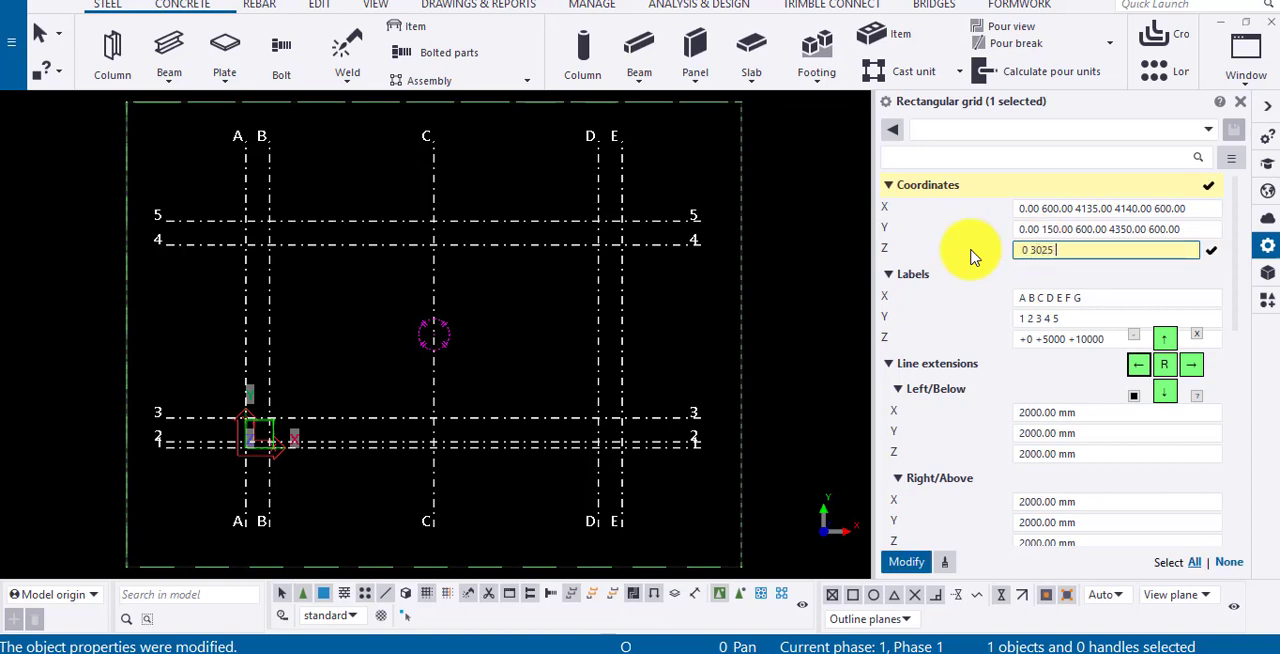
pyautogui.write('0 3025 3515')
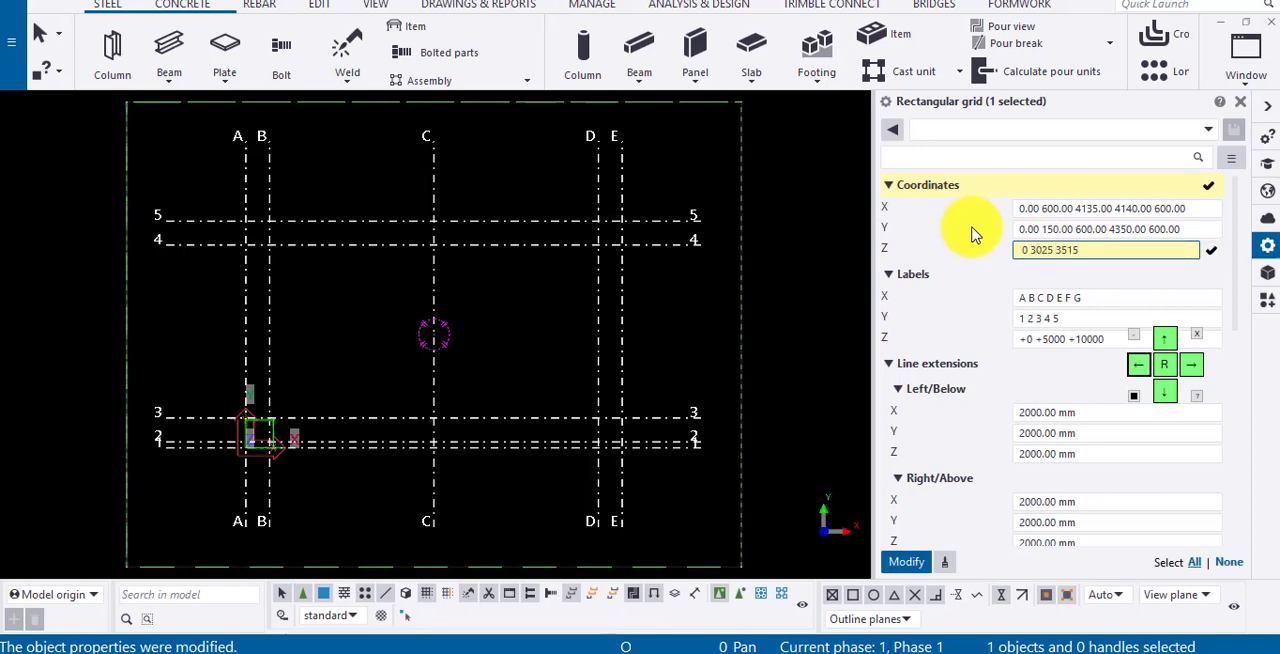
pyautogui.click(905, 560)
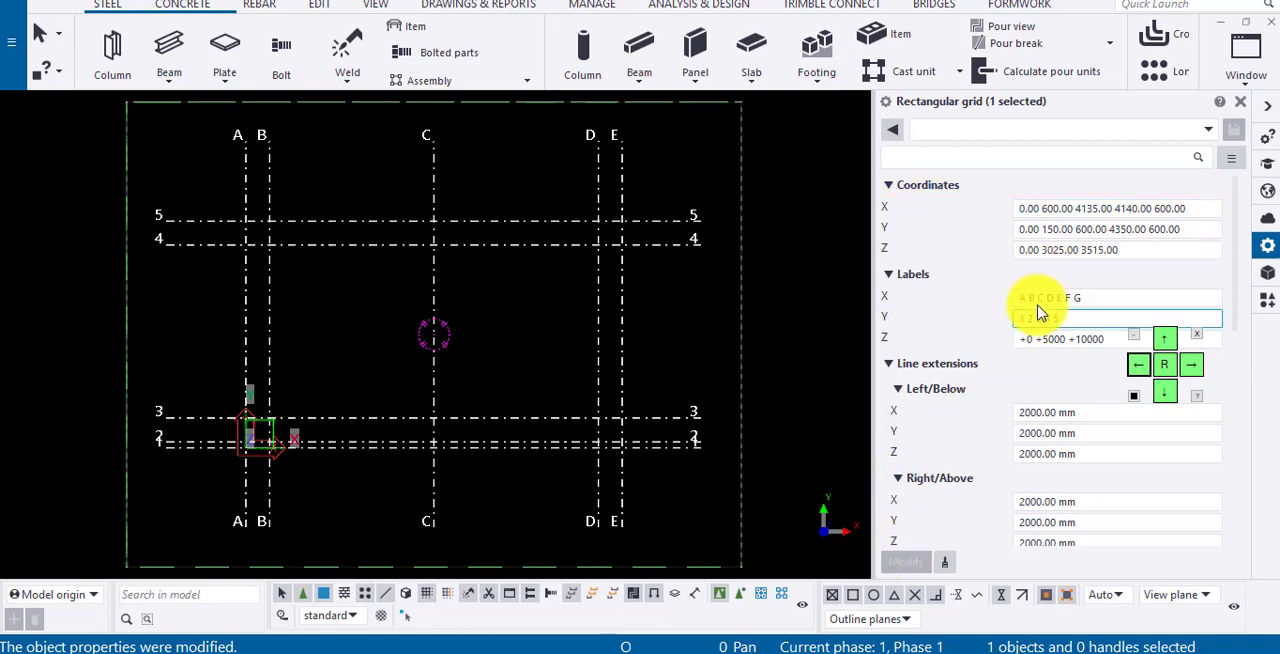
# - Set the grid's Z labels to +0 +3025 +3515 and apply the change
pyautogui.click(1068, 338)
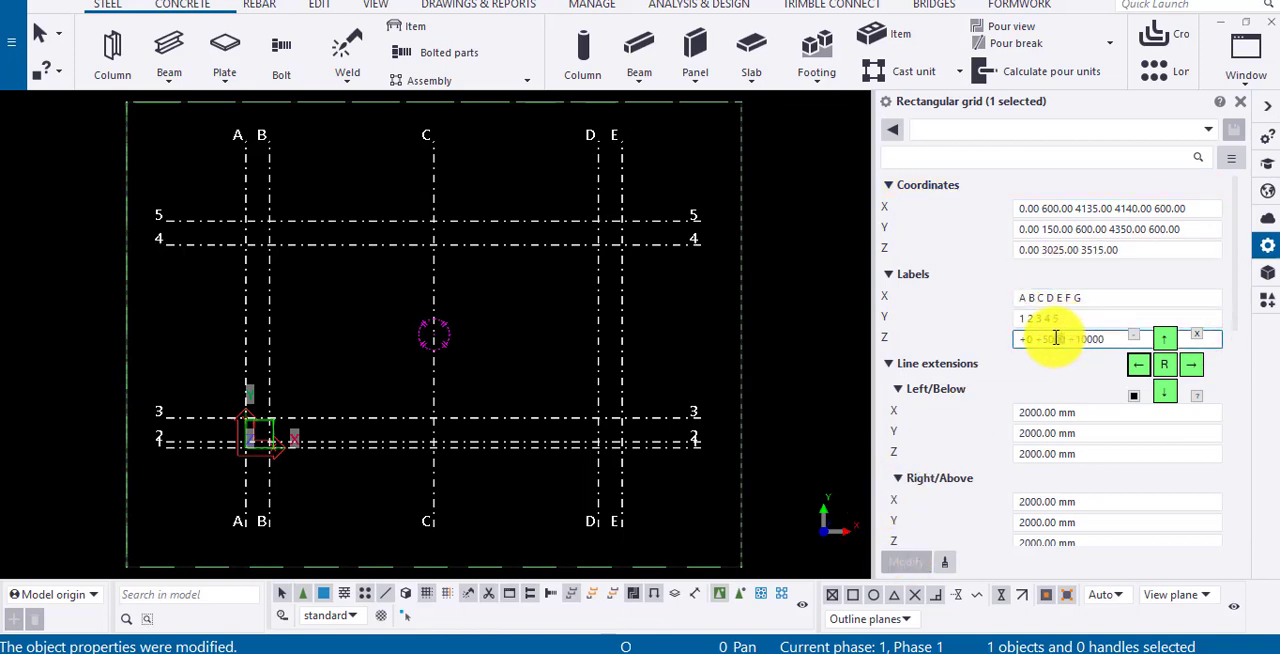
pyautogui.press('BackSpace')
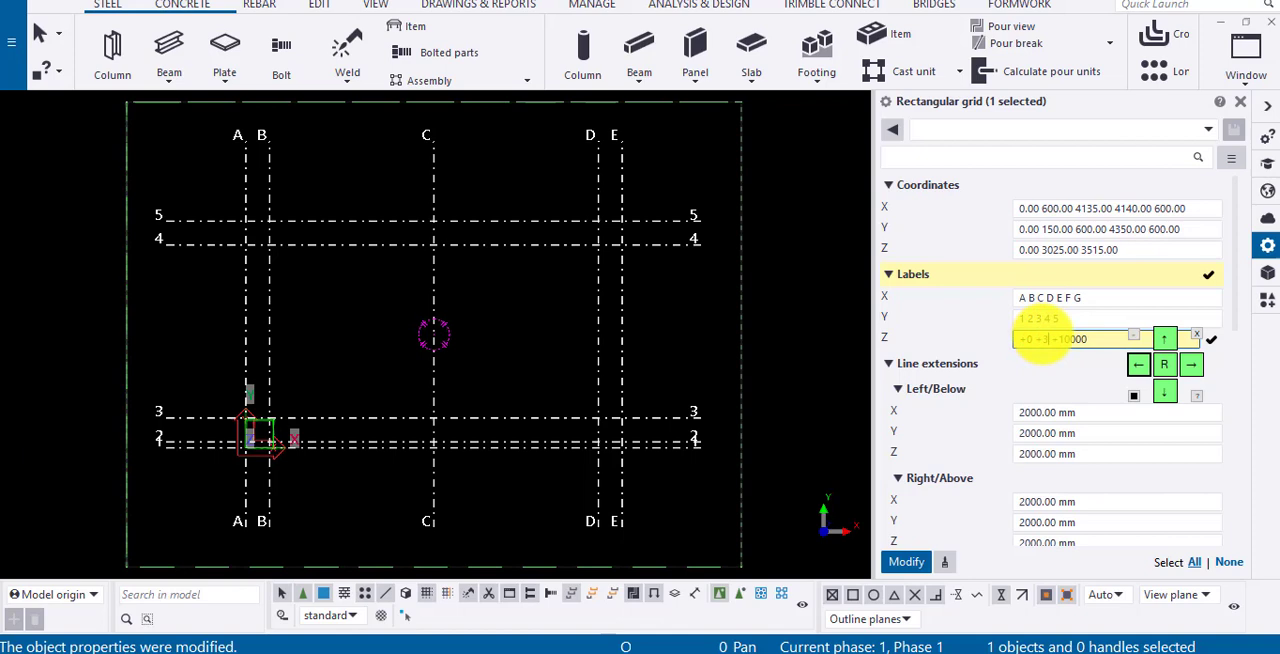
pyautogui.write('3025')
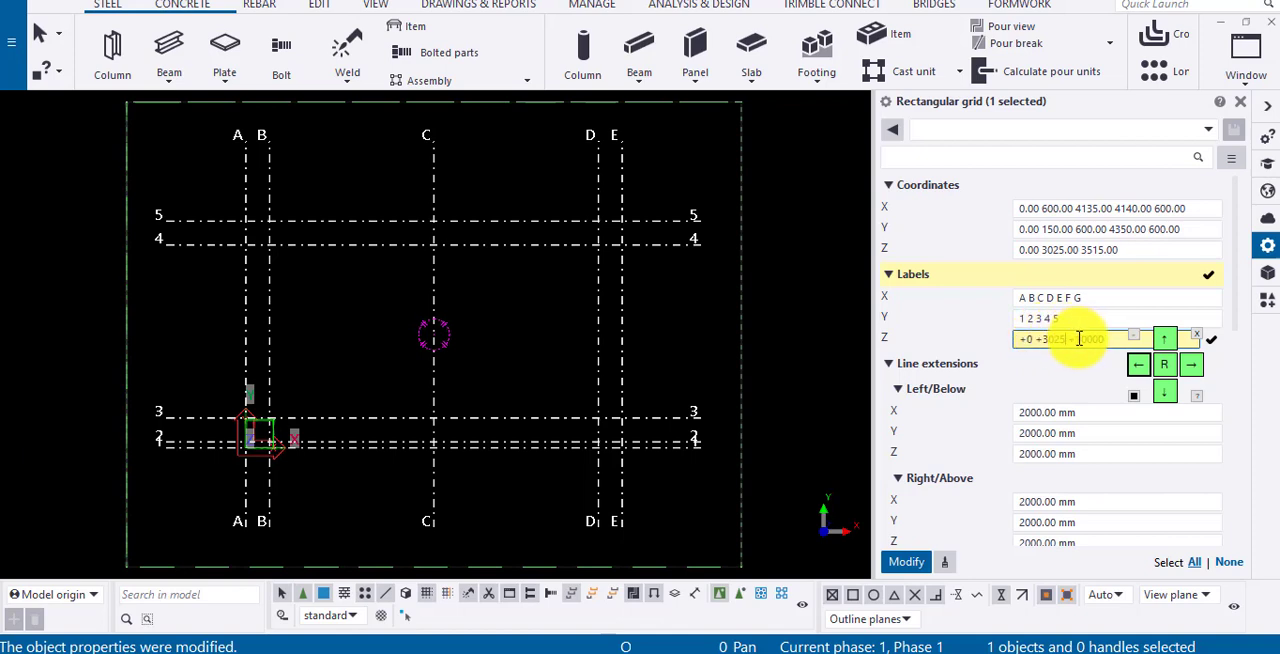
pyautogui.doubleClick(1093, 338)
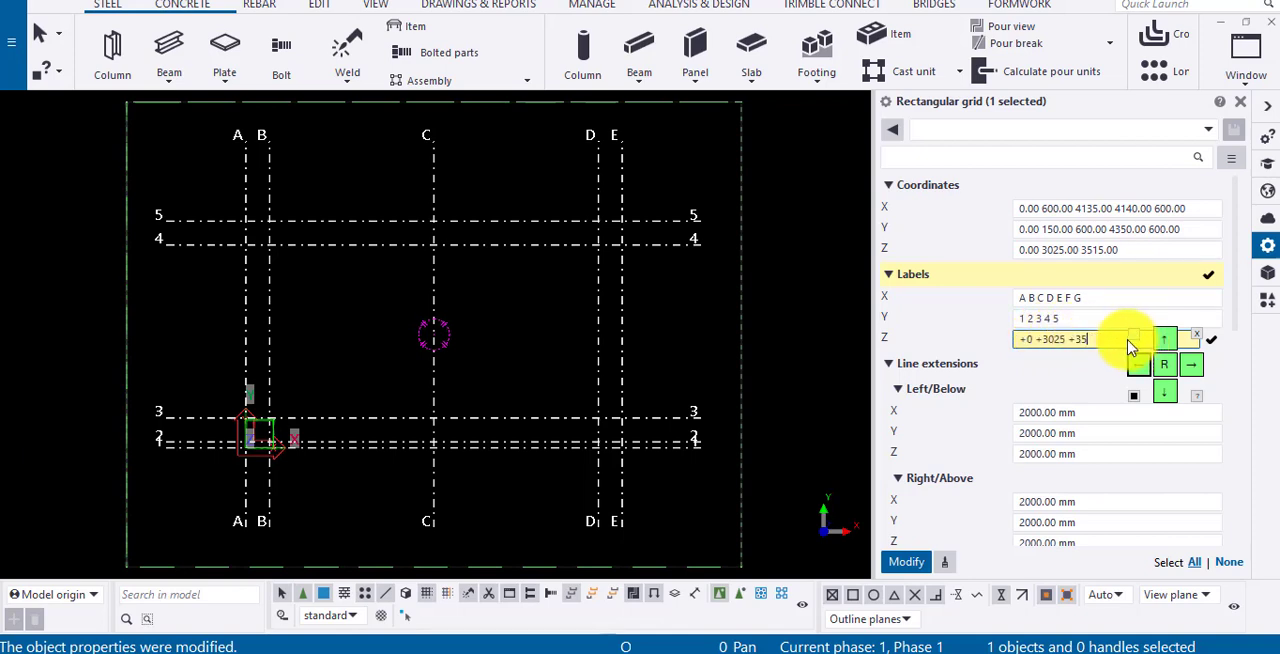
pyautogui.click(914, 563)
# - Create a new view from two points along grid line C, then switch back to the plan view
pyautogui.click(375, 10)
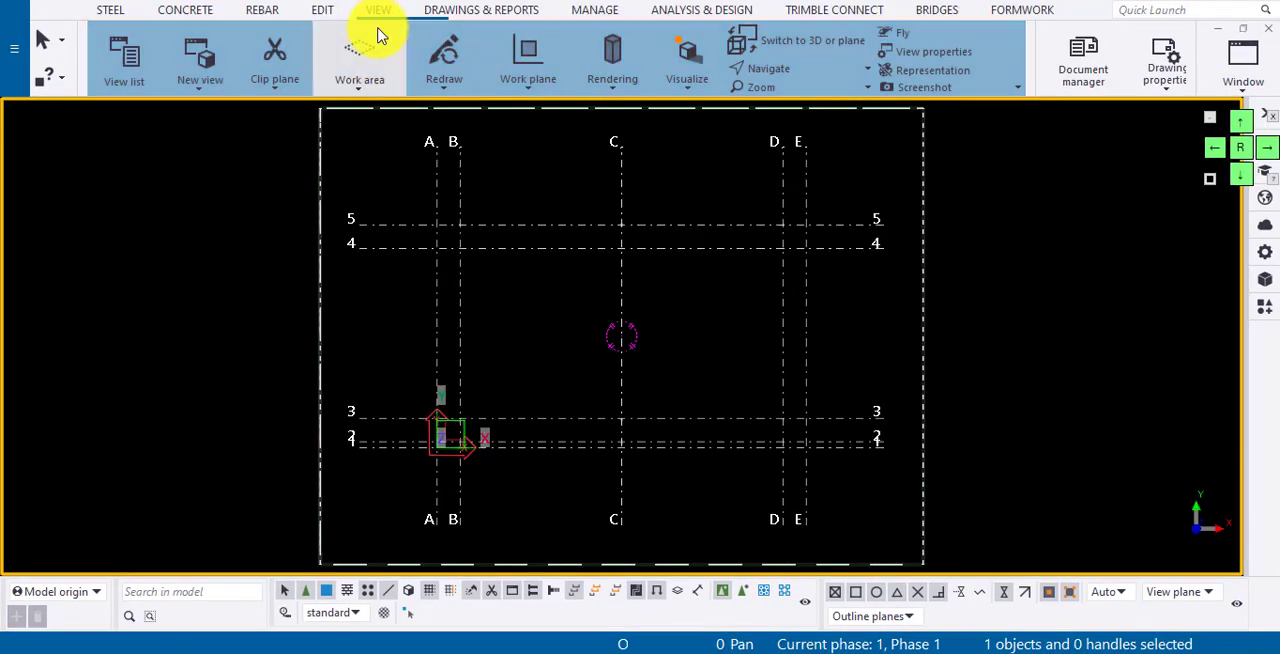
pyautogui.click(196, 88)
pyautogui.click(134, 154)
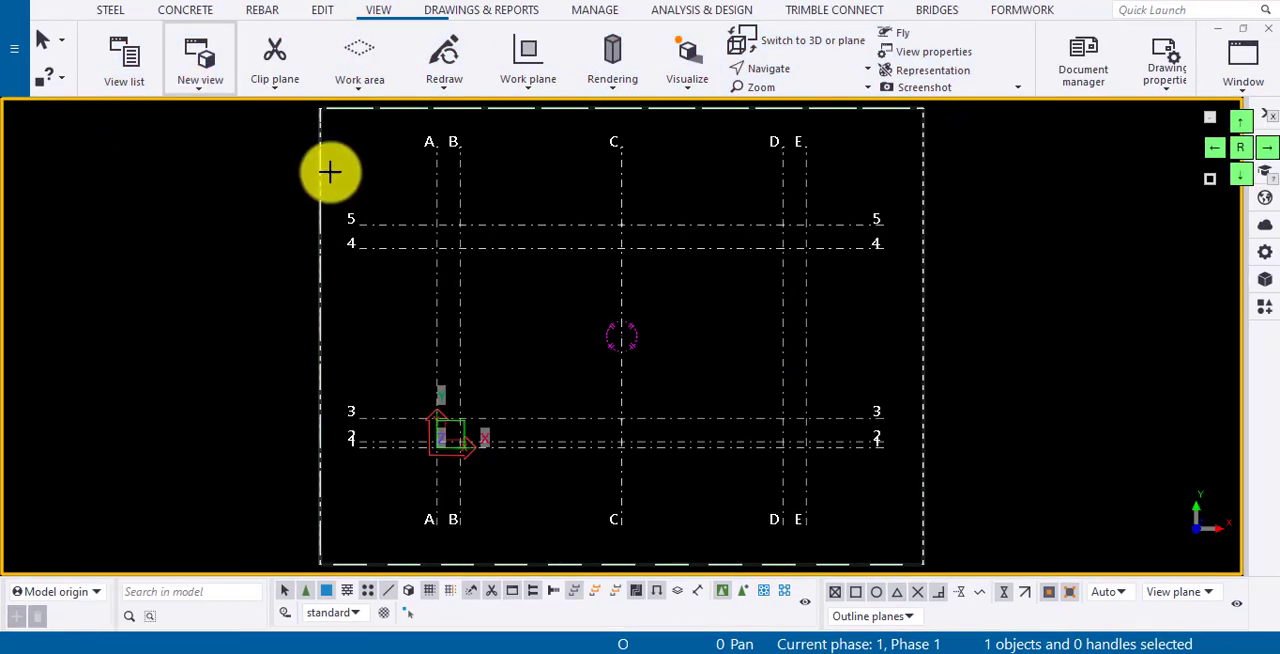
pyautogui.click(623, 195)
pyautogui.click(623, 480)
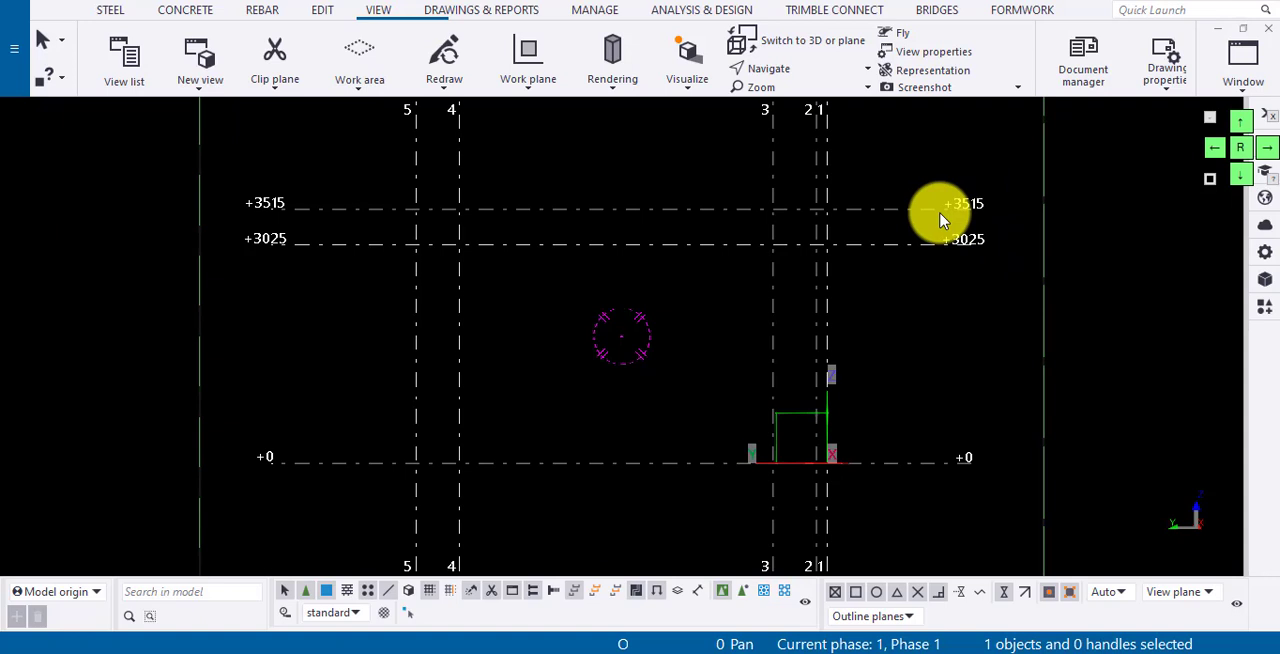
pyautogui.hotkey('ctrl', 'Tab')
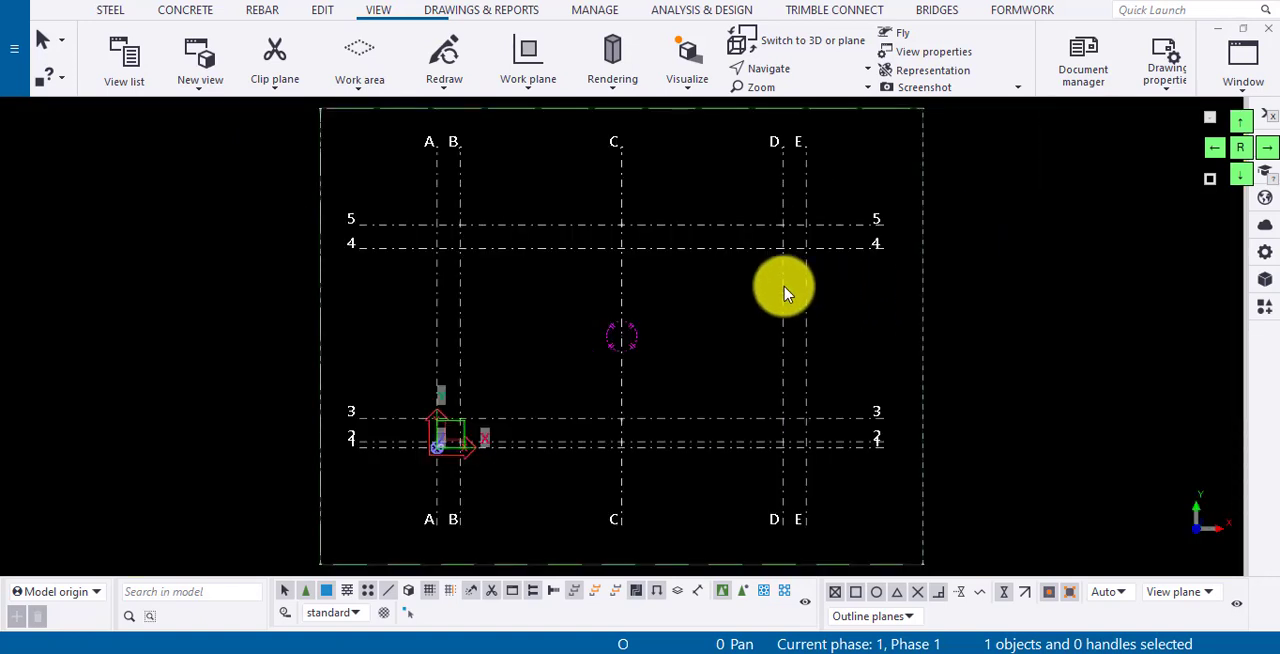
# - Search the commands for "radi" and create a radial grid with its origin on grid line 3, just beyond grid line E
pyautogui.click(1144, 9)
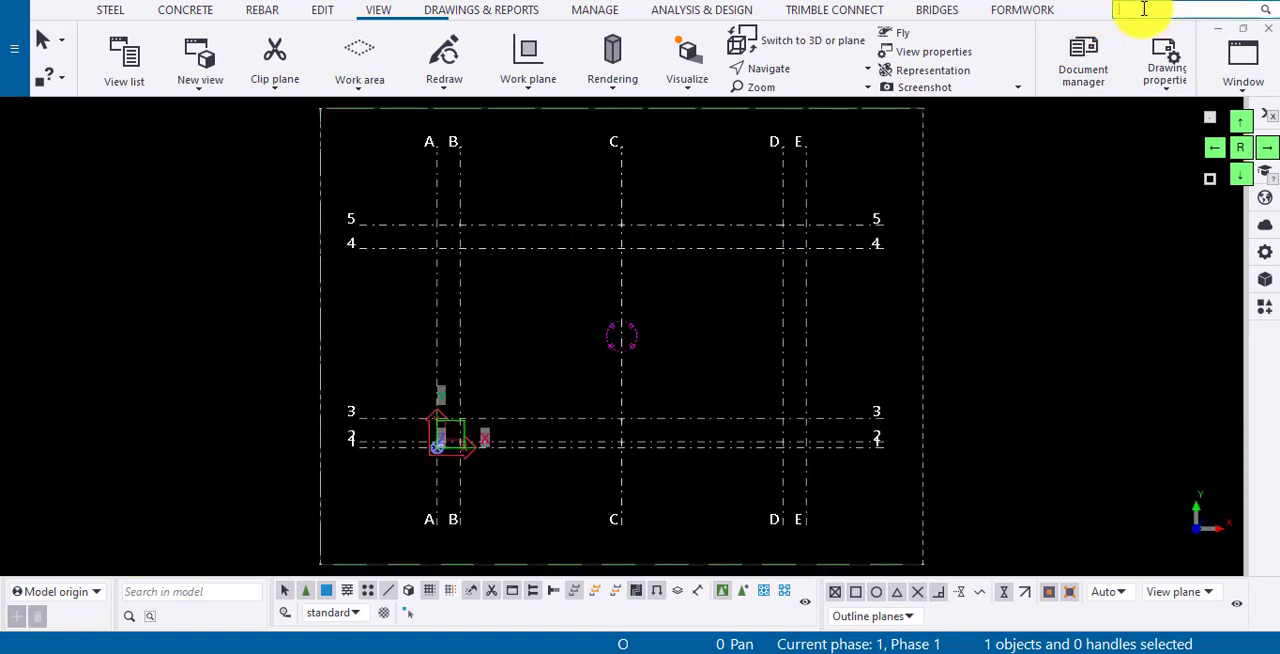
pyautogui.write('rad')
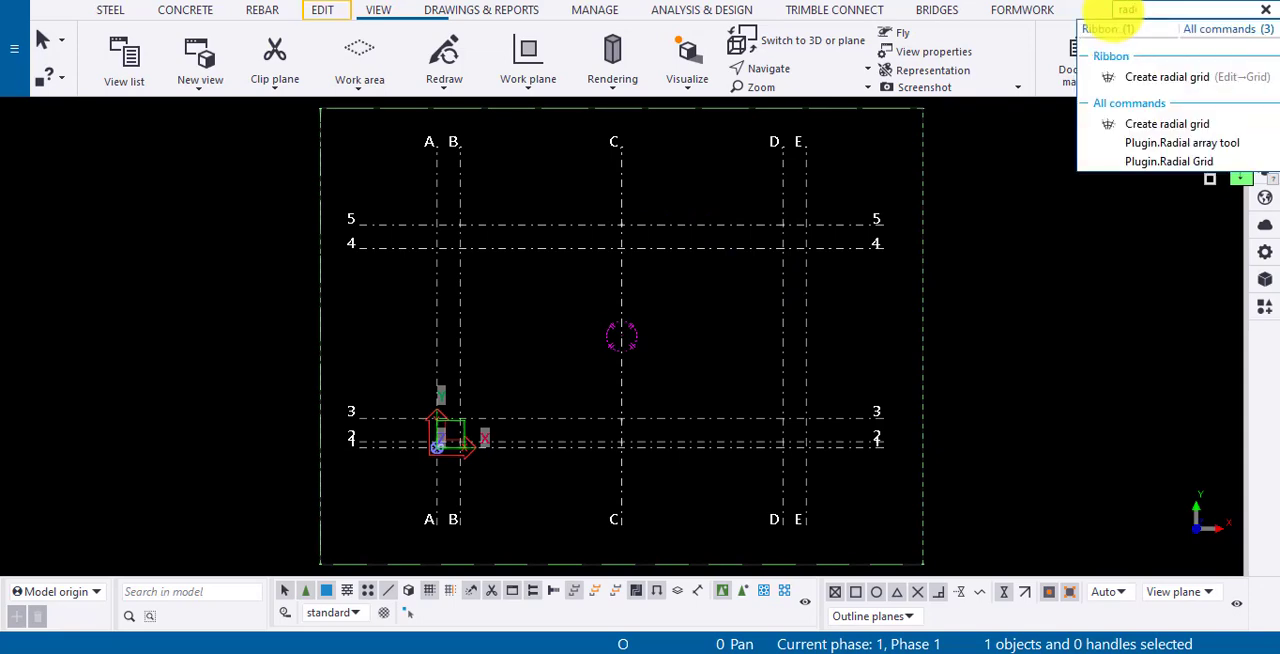
pyautogui.write('i')
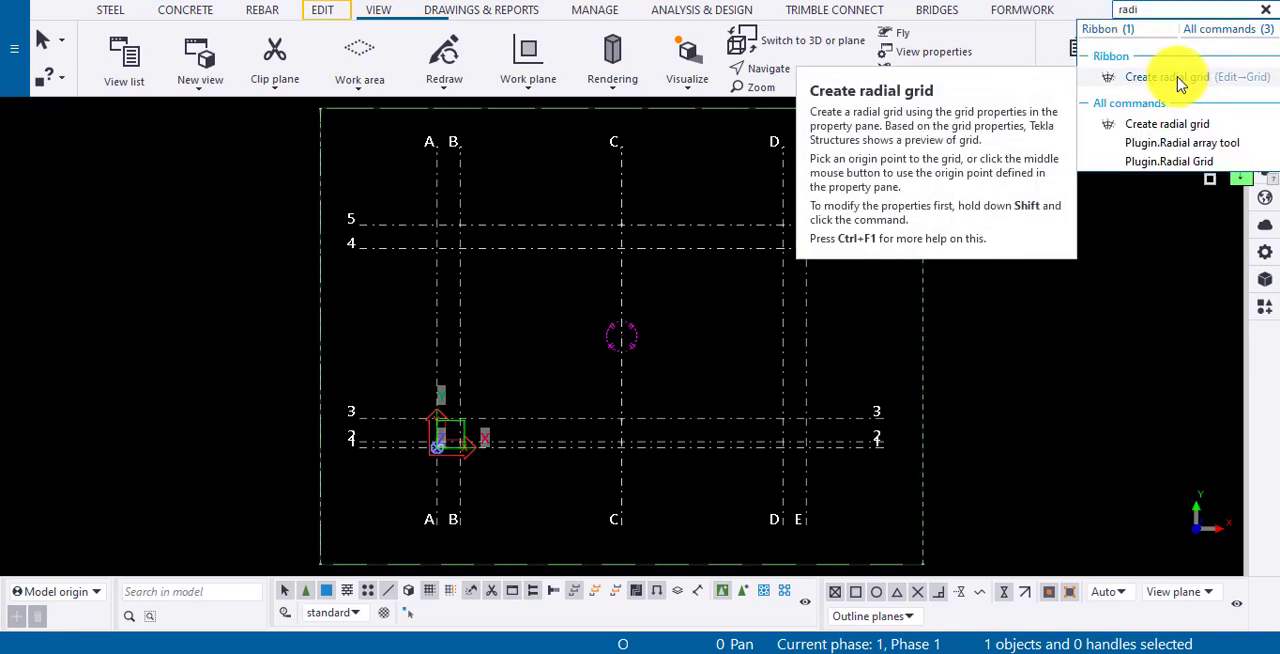
pyautogui.click(324, 18)
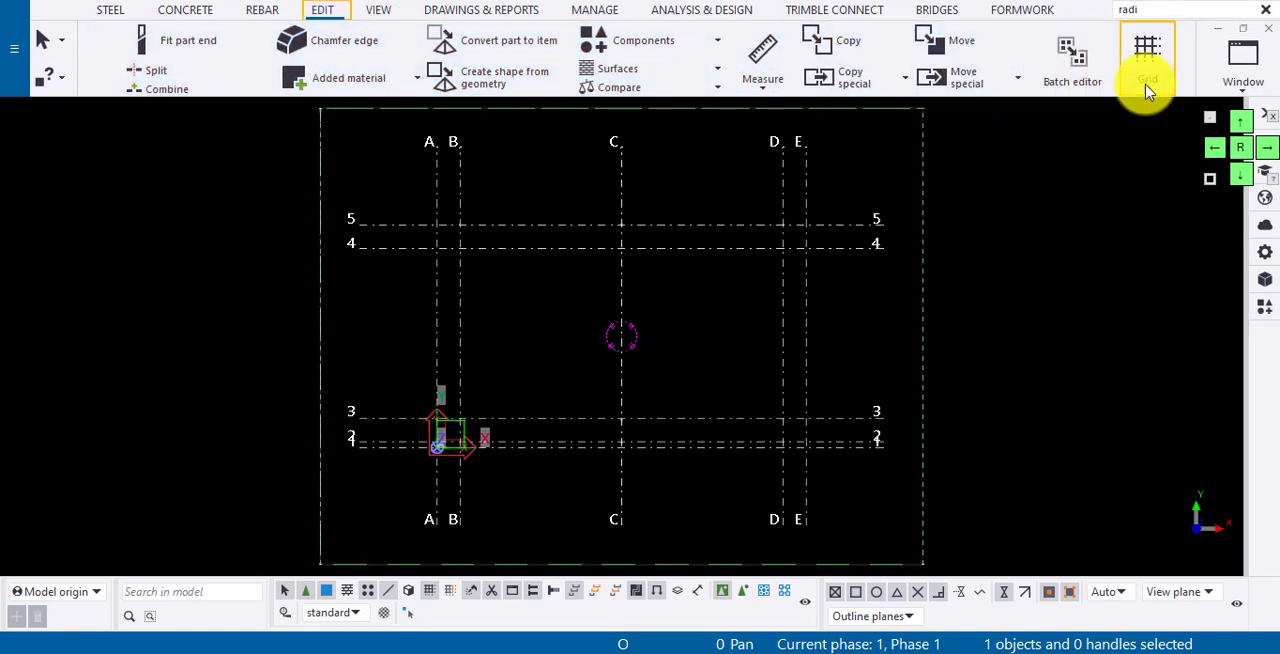
pyautogui.click(1148, 91)
pyautogui.click(1103, 151)
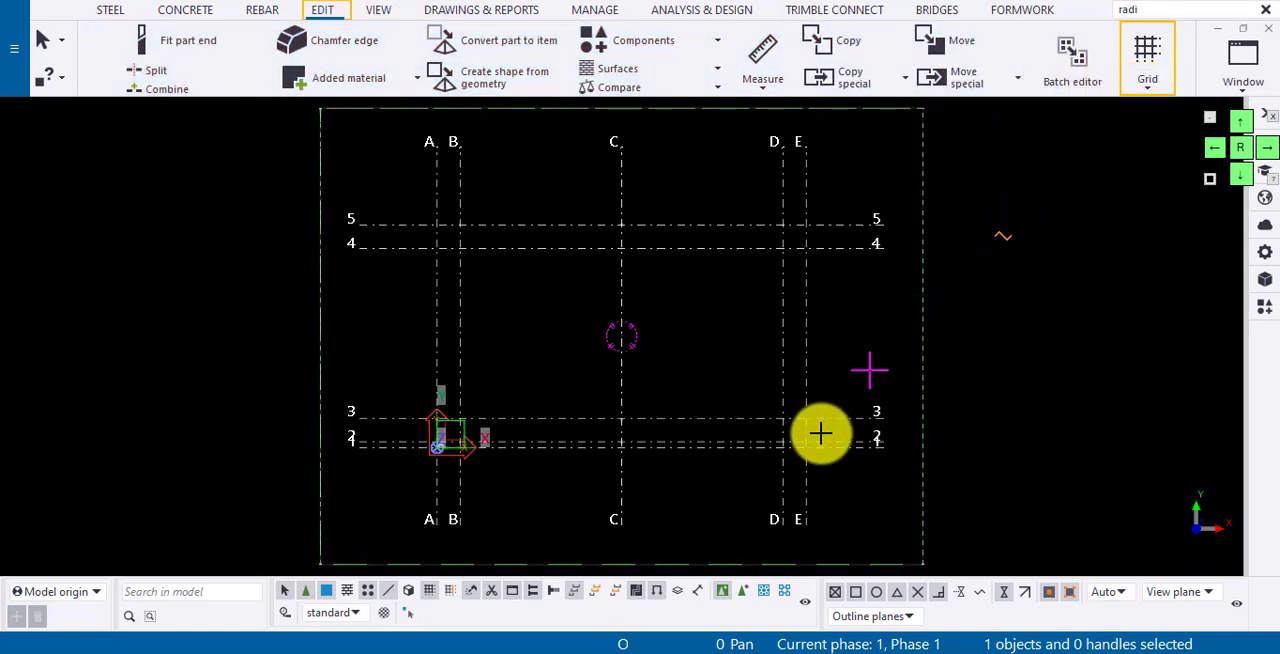
pyautogui.click(858, 414)
# - Fit the plan view's work area to the entire model so that it encloses the radial grid
pyautogui.scroll(-3, 840, 418)
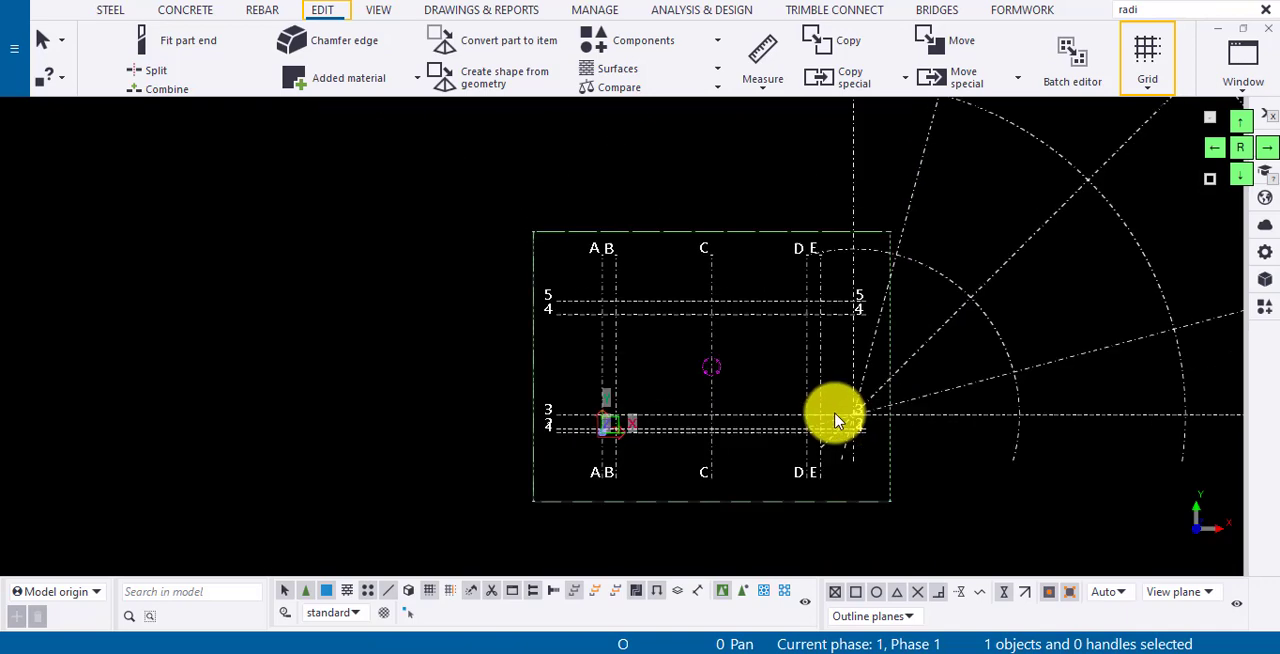
pyautogui.scroll(-3, 836, 420)
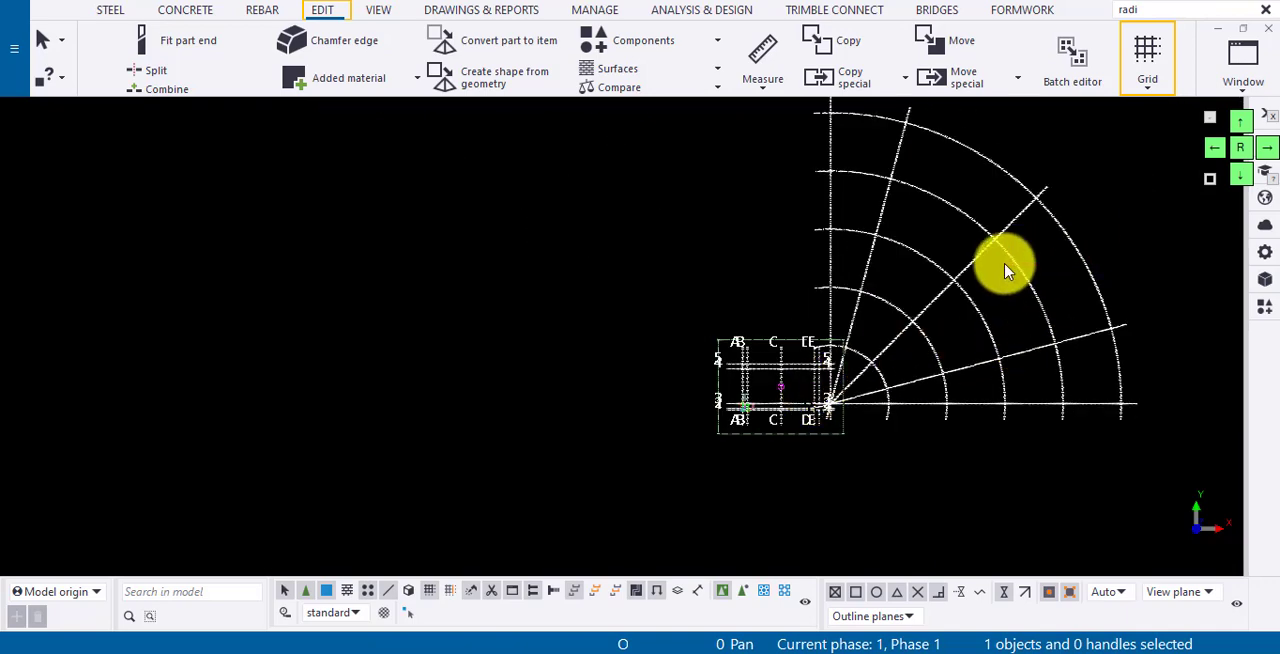
pyautogui.rightClick(926, 240)
pyautogui.click(988, 326)
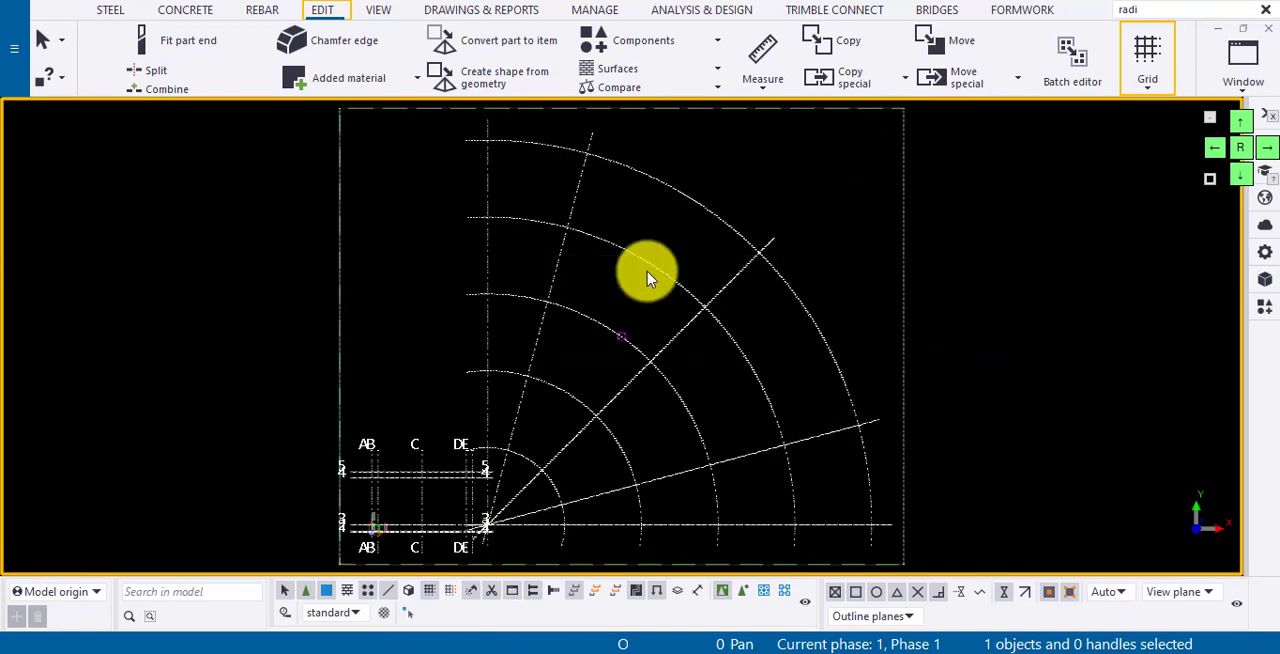
pyautogui.scroll(-1, 647, 278)
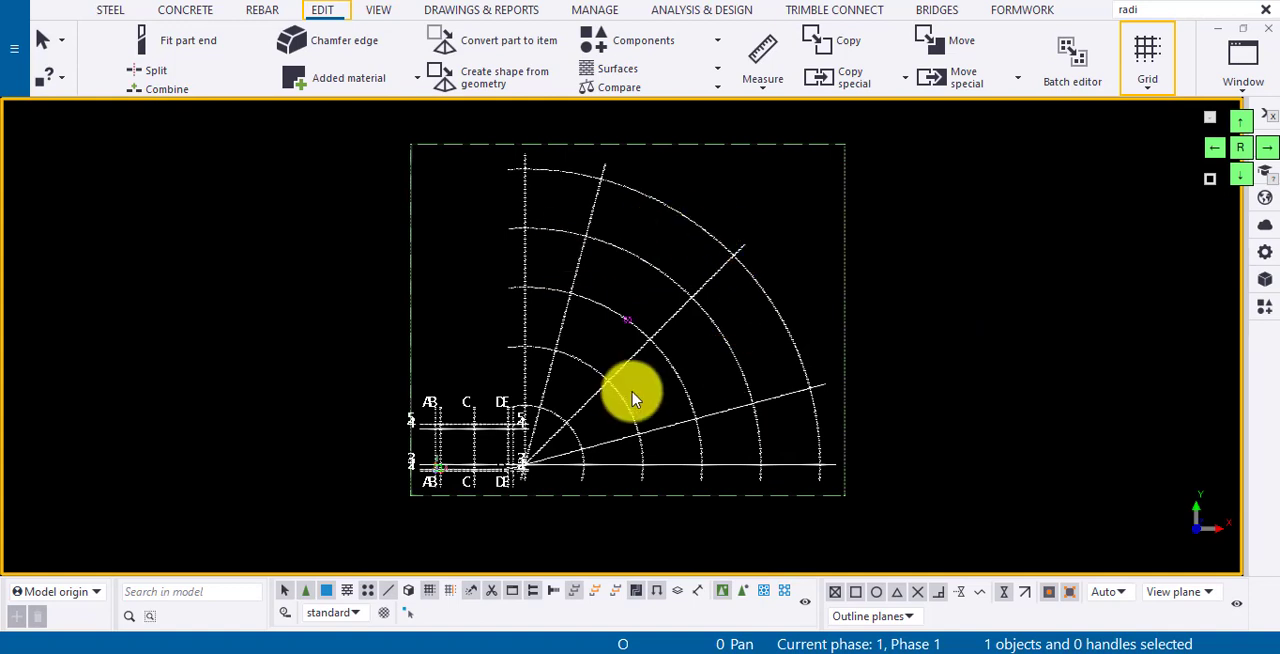